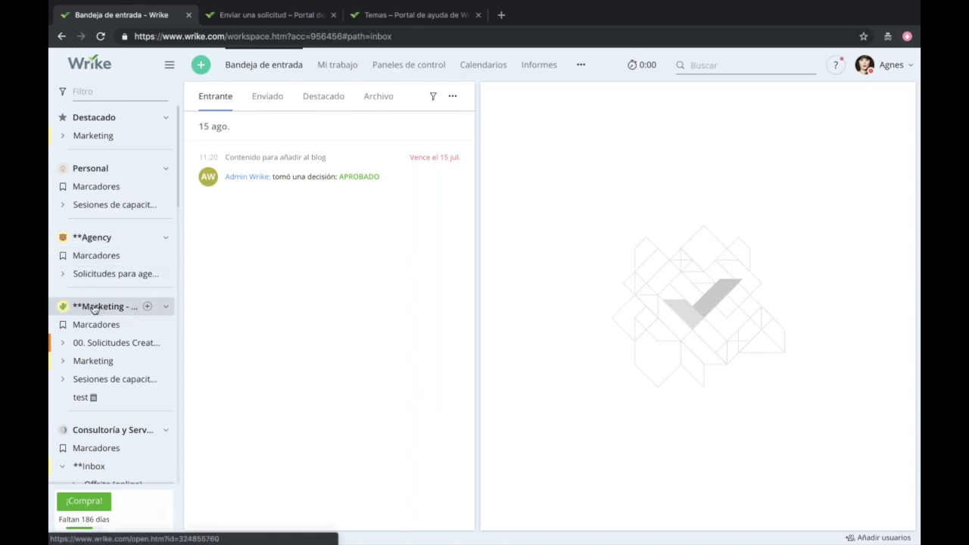
- Expand the Marketing folder in the **Marketing - Creative Services space and widen the navigation tree to show full folder names
scroll(92, 308, down, 1)
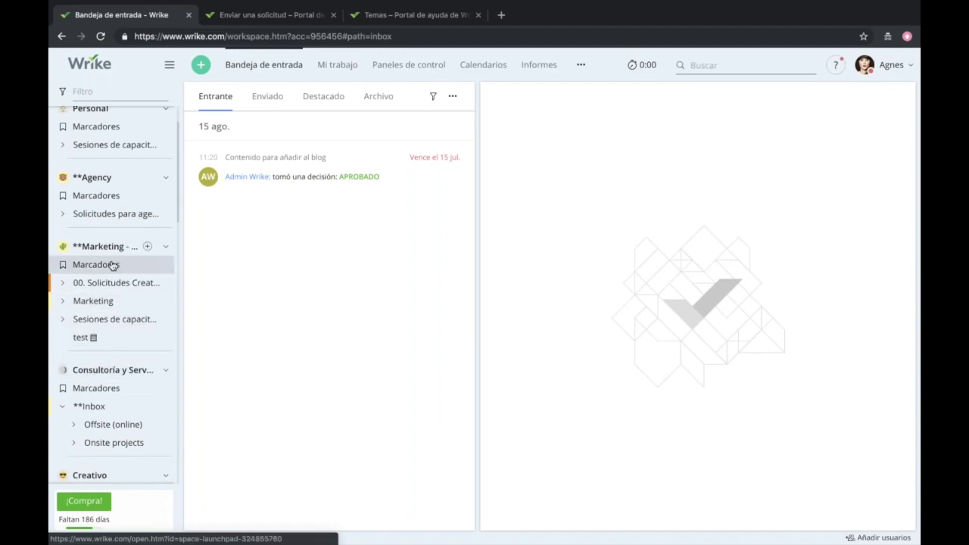
click(64, 302)
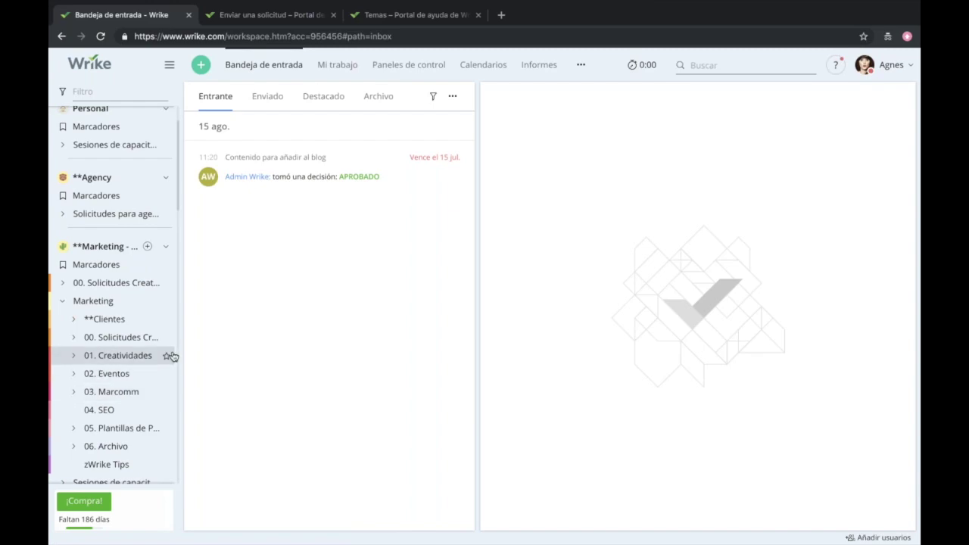
drag(183, 347, 382, 346)
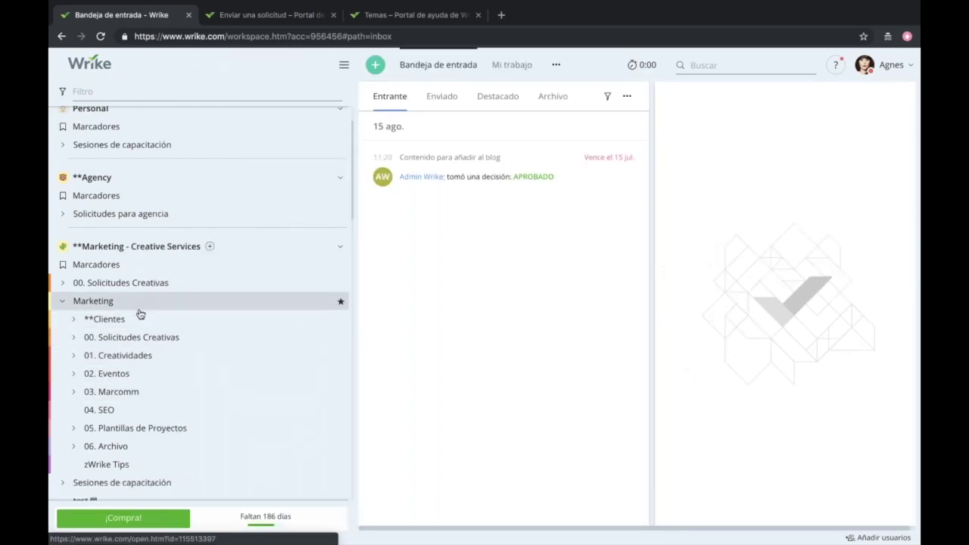
scroll(129, 334, down, 1)
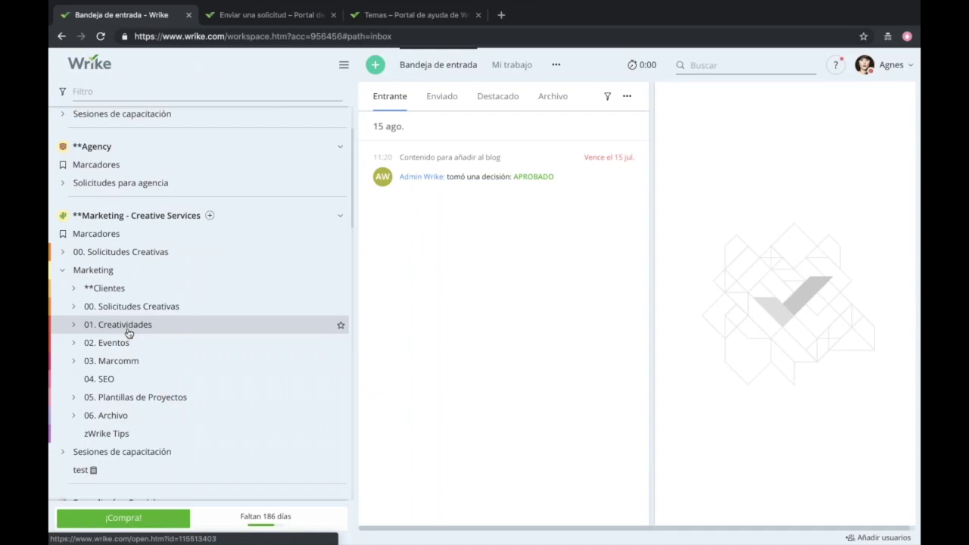
scroll(129, 333, down, 1)
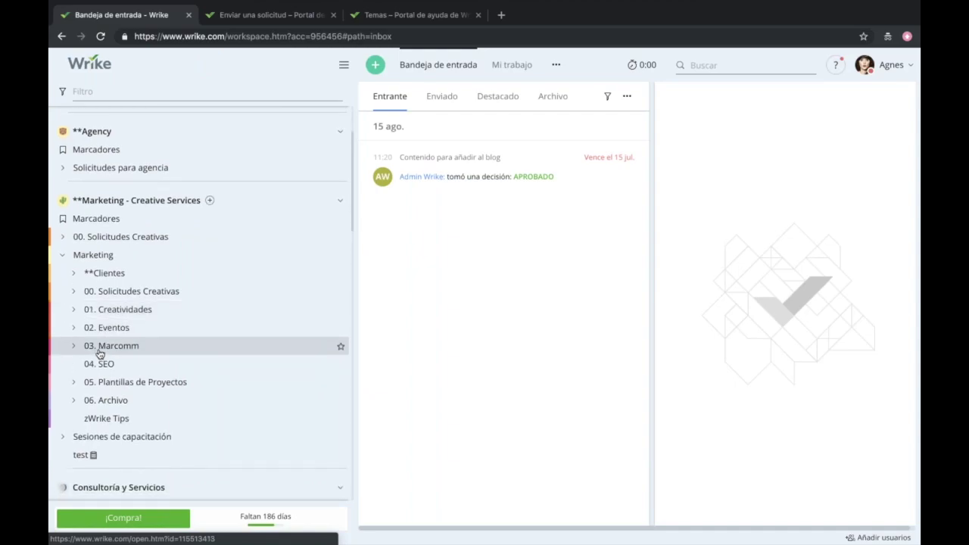
scroll(98, 353, up, 4)
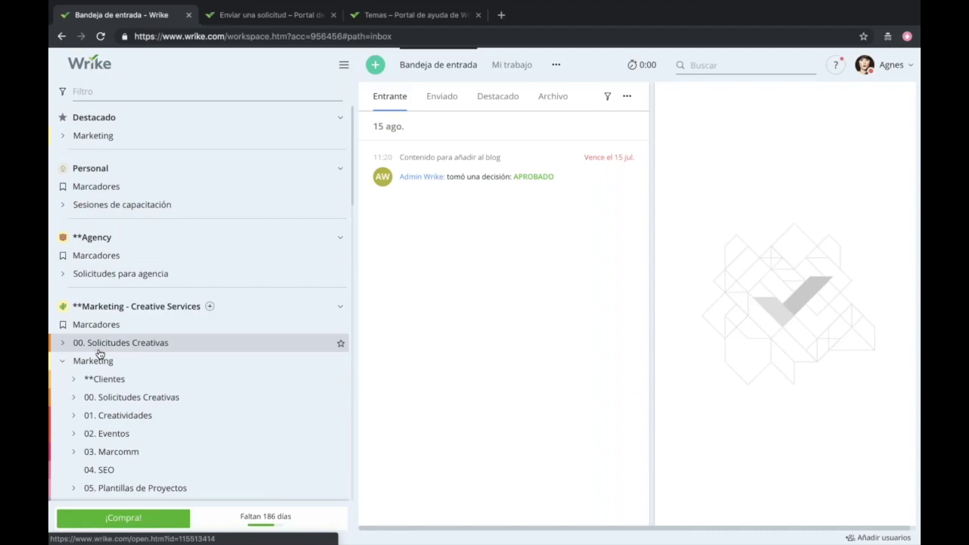
- Open the **Marketing - Creative Services space and view its project creation form without creating anything
click(120, 316)
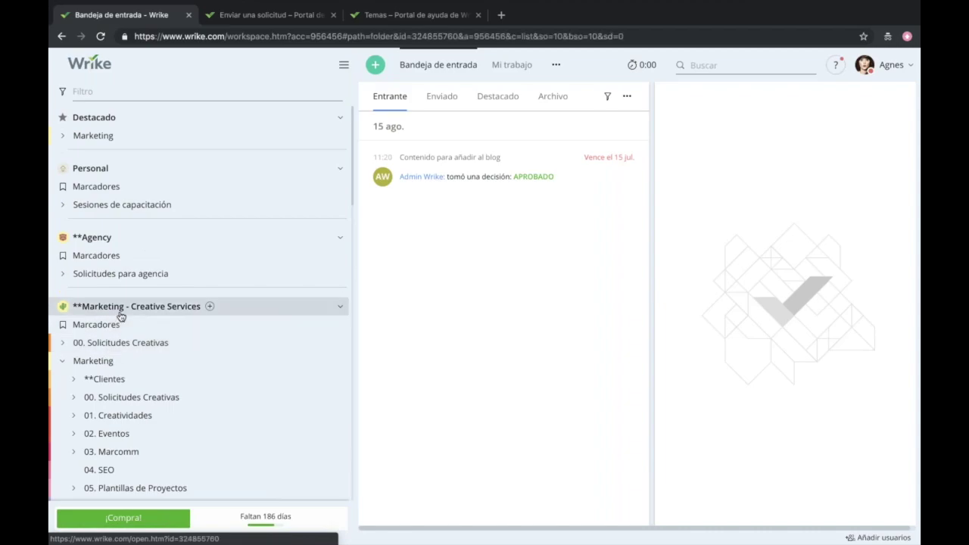
click(210, 307)
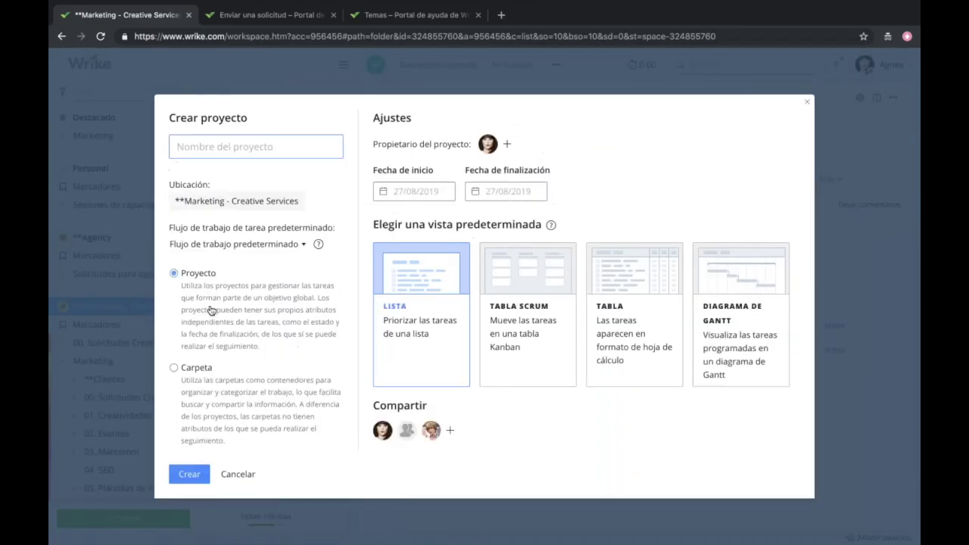
click(236, 473)
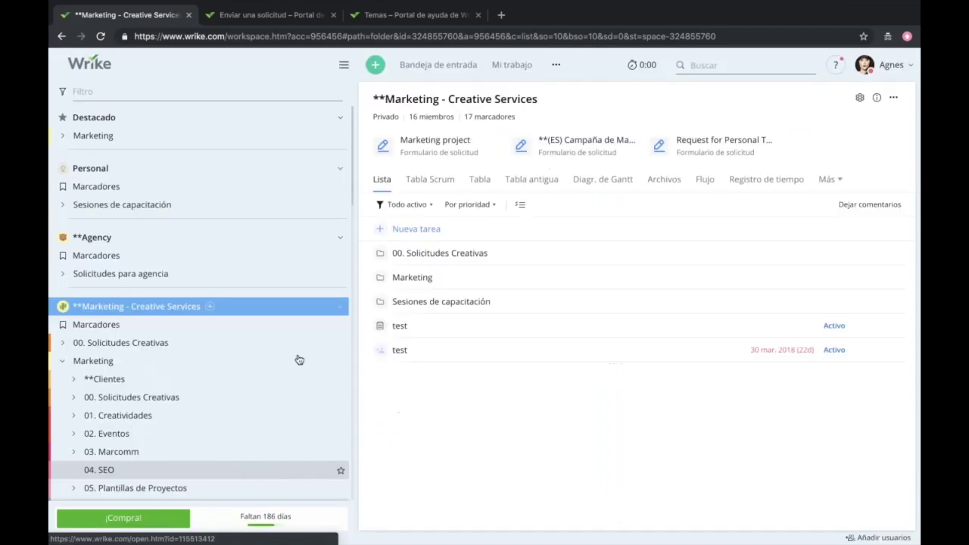
- Start a new project or folder in the space, compare the two types' settings, and choose Carpeta
click(376, 66)
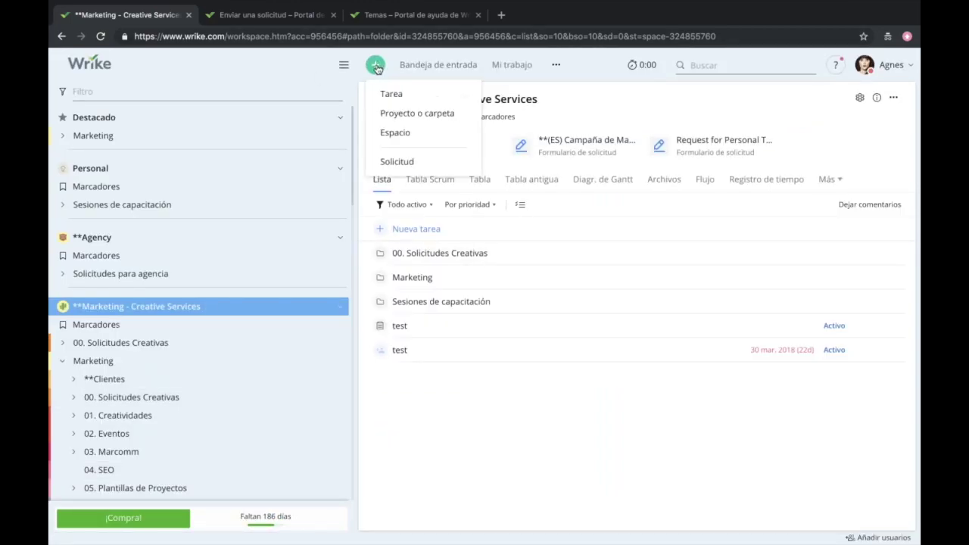
click(396, 117)
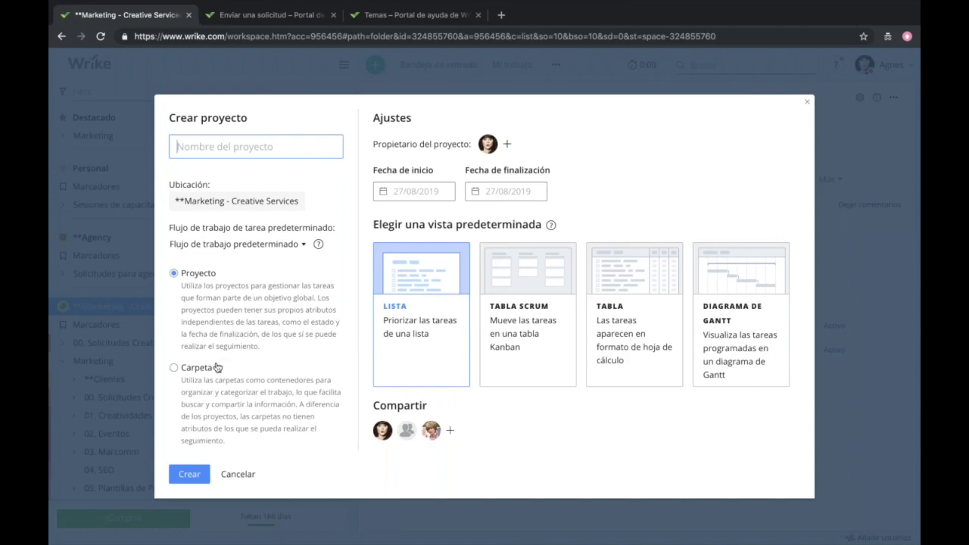
click(436, 194)
click(501, 190)
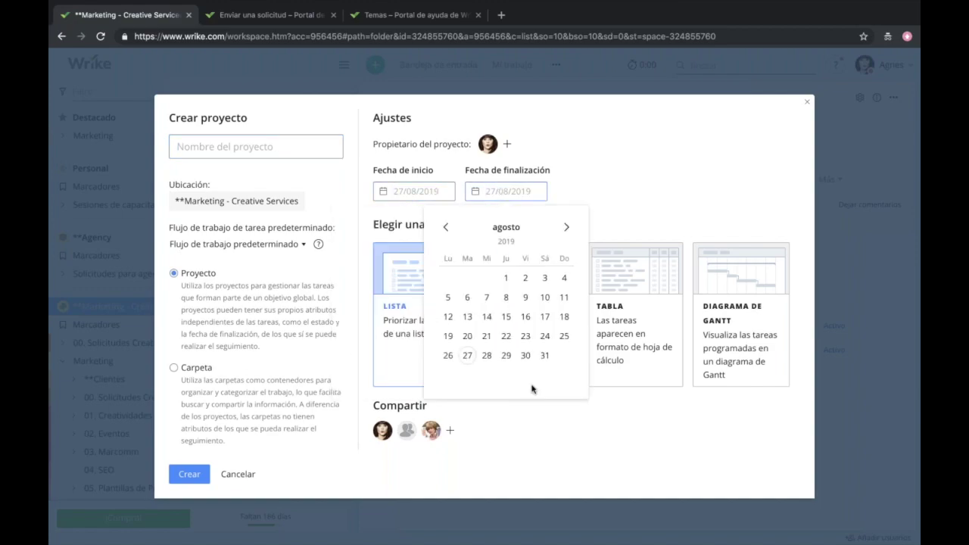
click(509, 434)
click(260, 402)
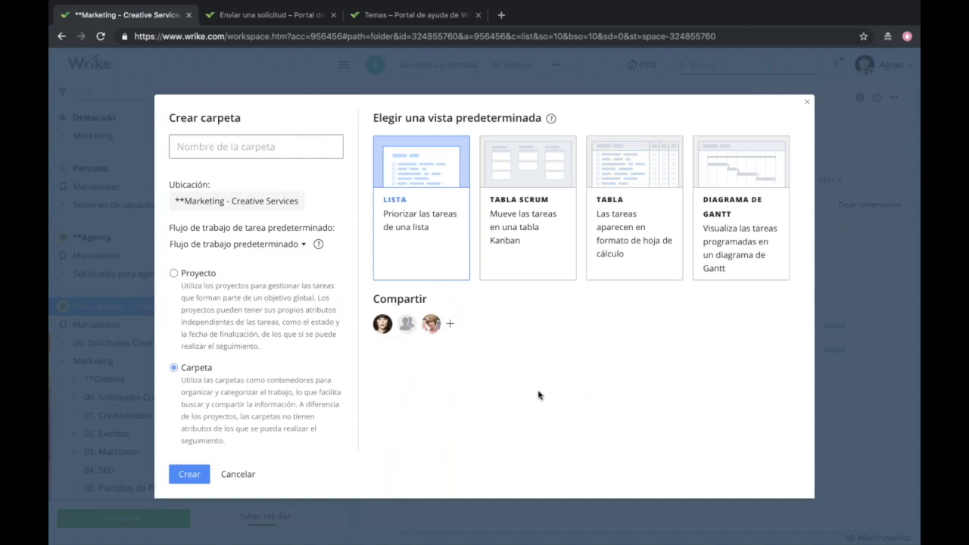
click(266, 309)
click(240, 403)
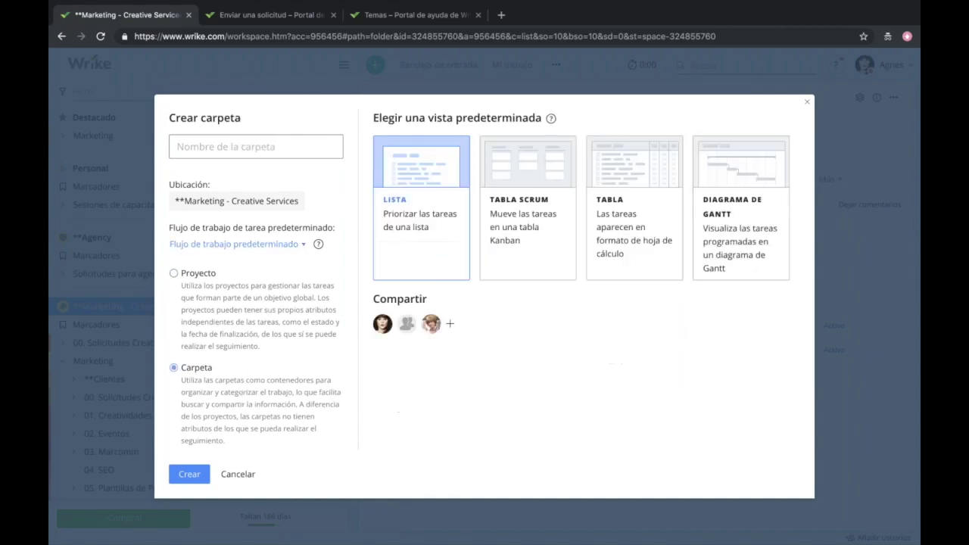
- Name the folder "Sesiones de training otoño 2019" and create it with the default list view
click(216, 149)
text(Se)
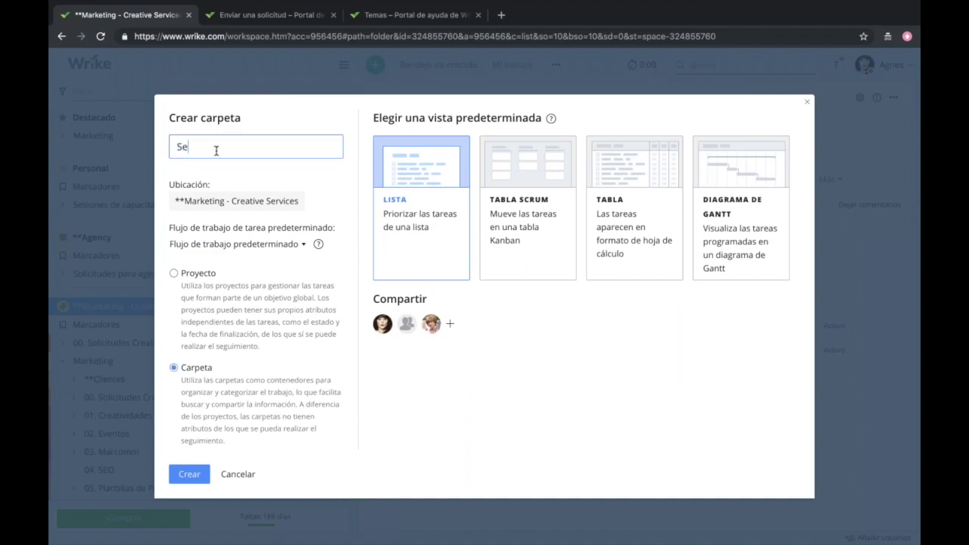
text(siones de training)
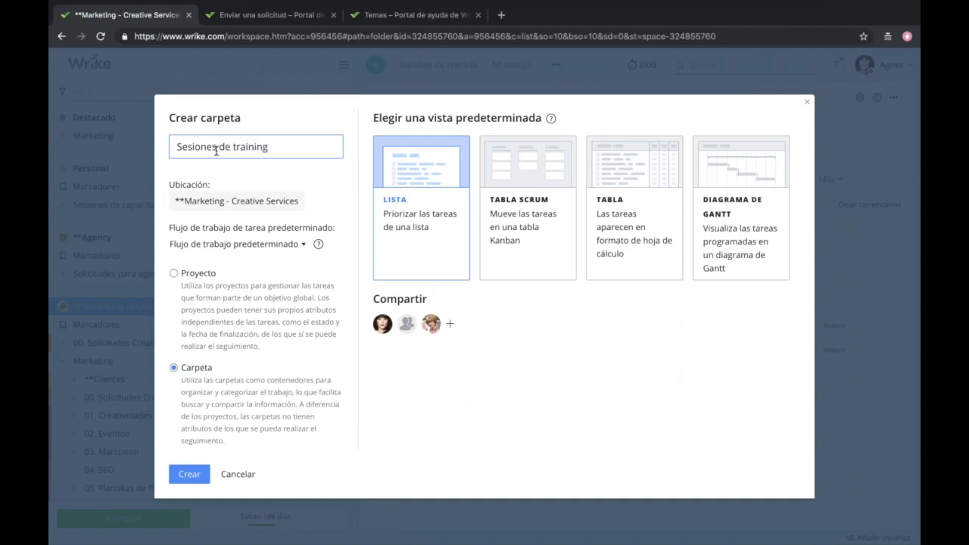
text( otoño 2019)
click(190, 479)
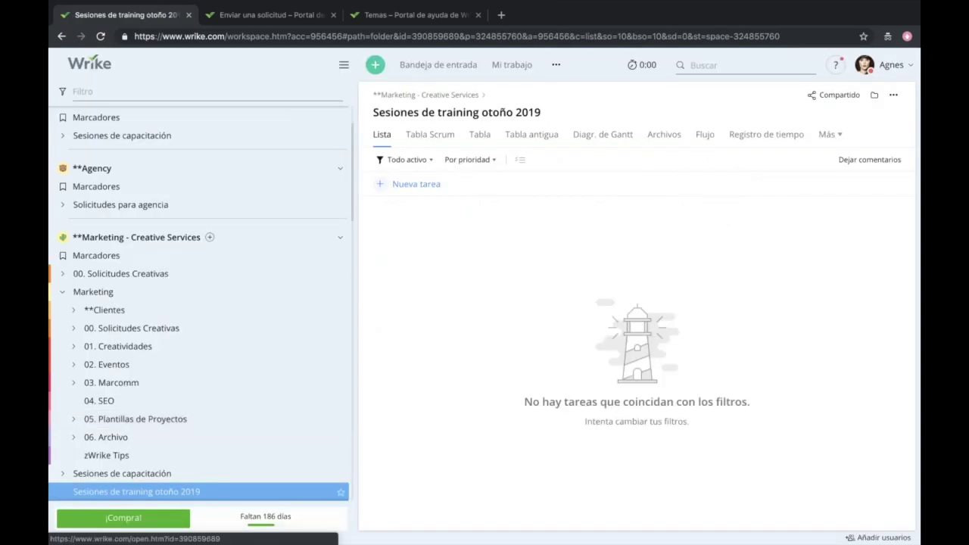
- Start a new project inside the Sesiones de training otoño 2019 folder and name it "Sesión de septiembre"
scroll(208, 449, down, 1)
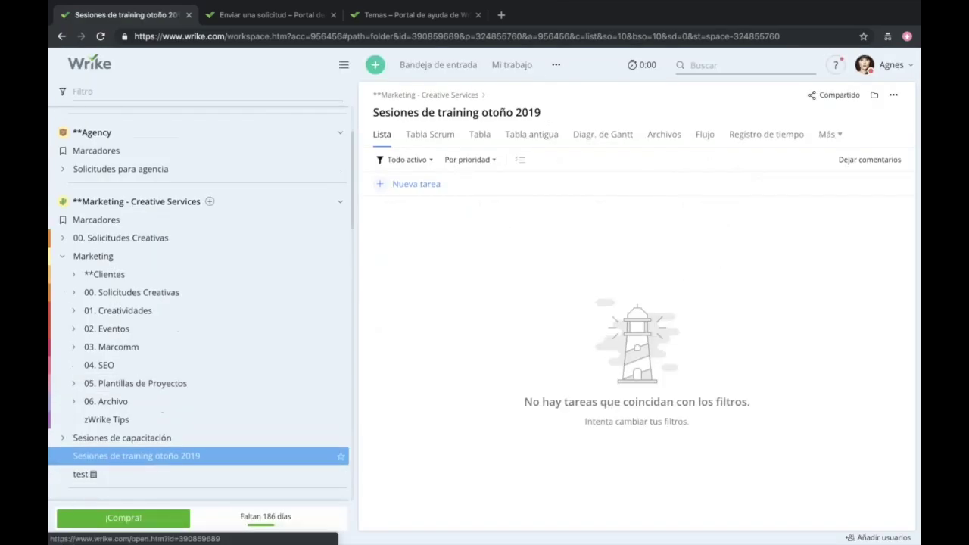
right_click(208, 450)
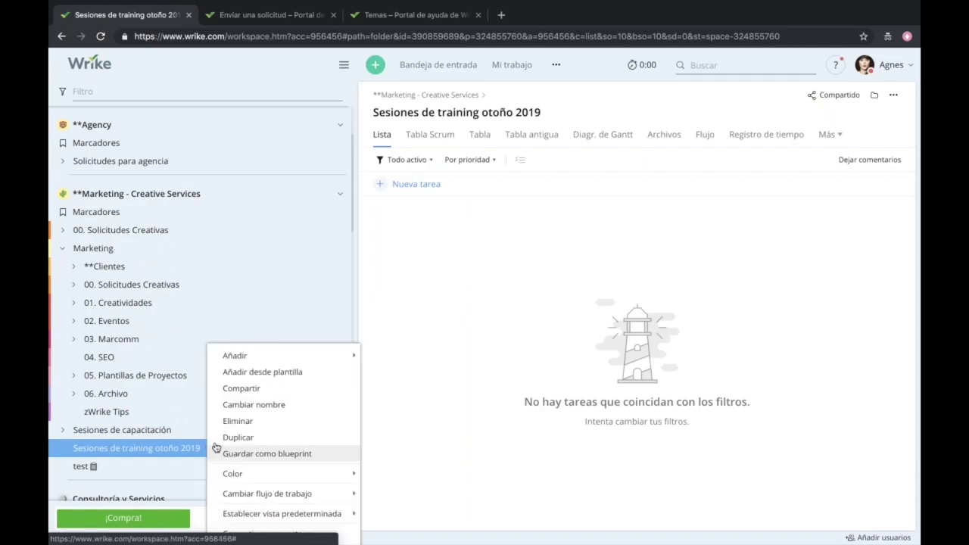
mouse_move(274, 356)
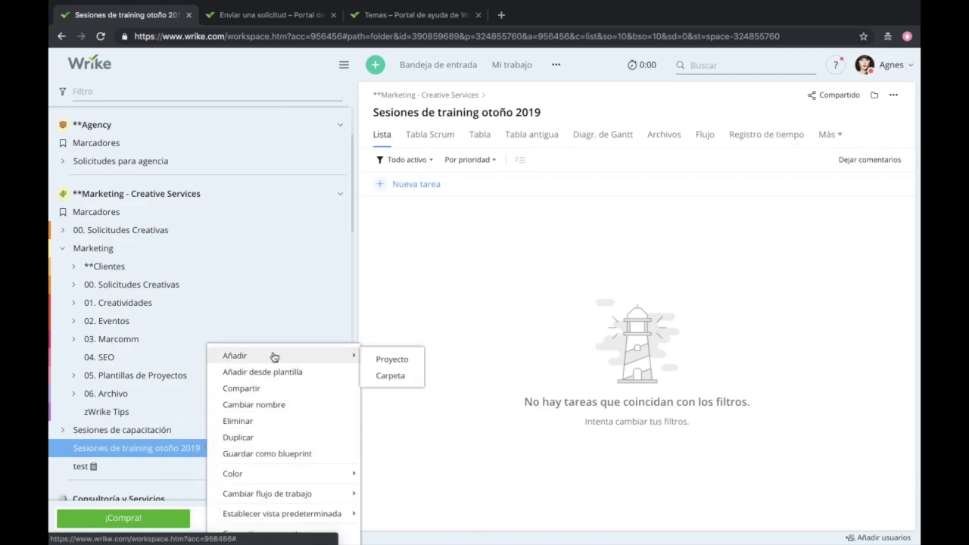
click(375, 366)
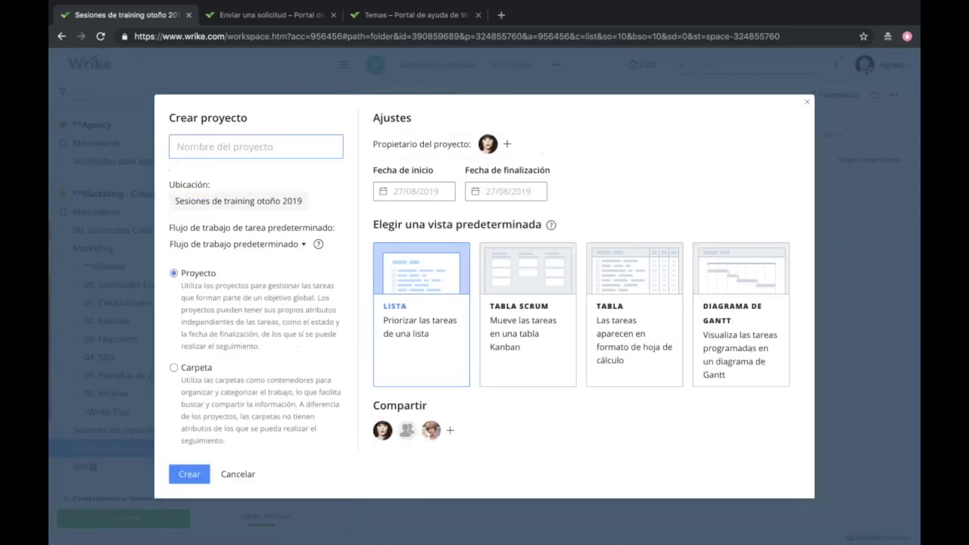
text(S)
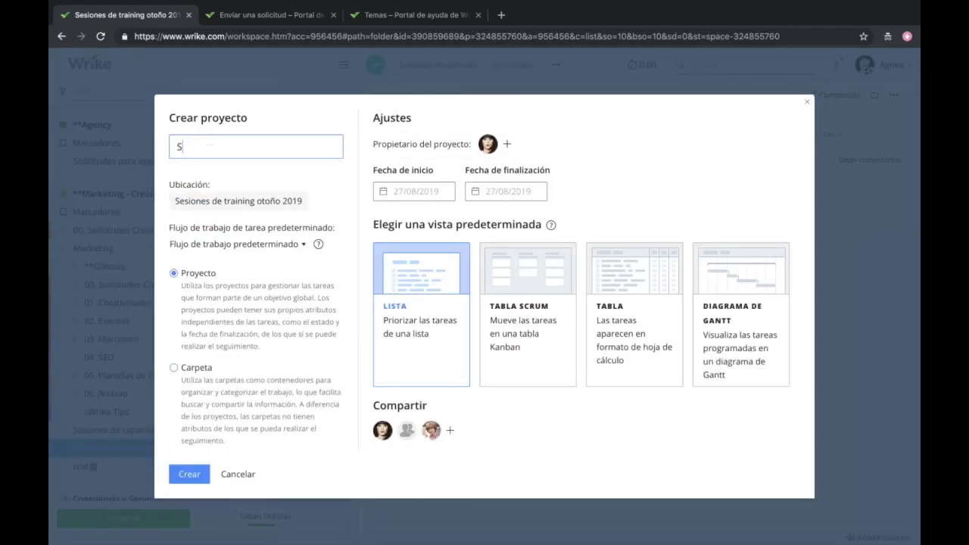
text(esión del 27 de agos)
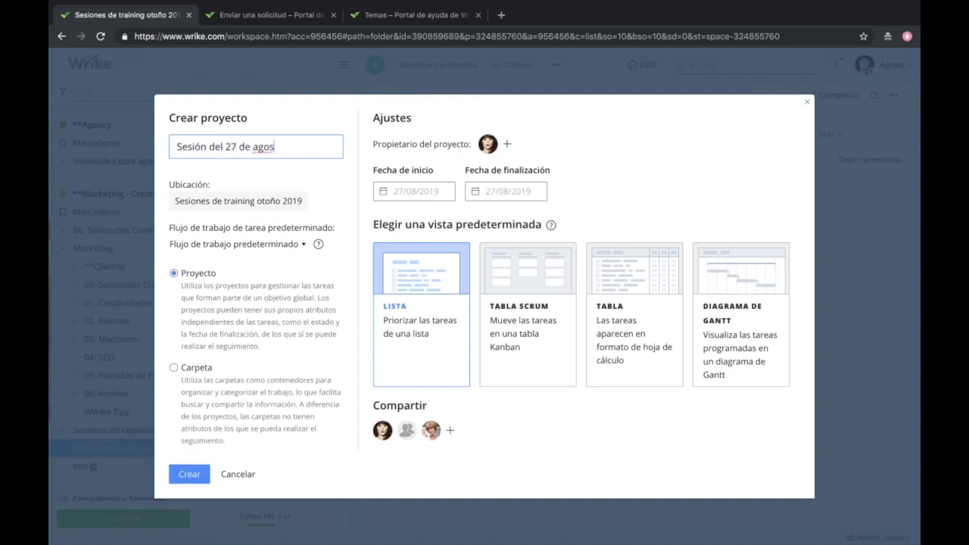
drag(225, 146, 273, 147)
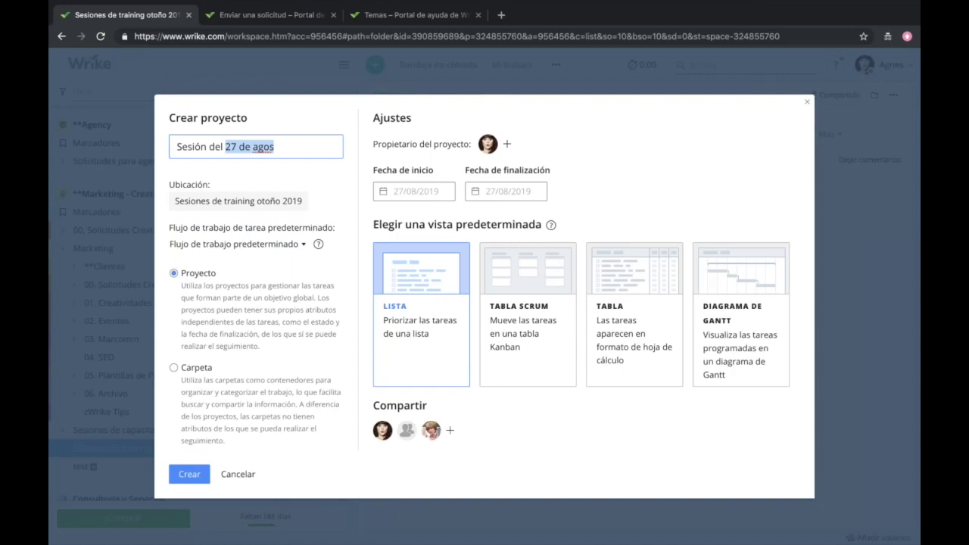
key(BackSpace)
key(BackSpace)
key(BackSpace)
text(septiembre)
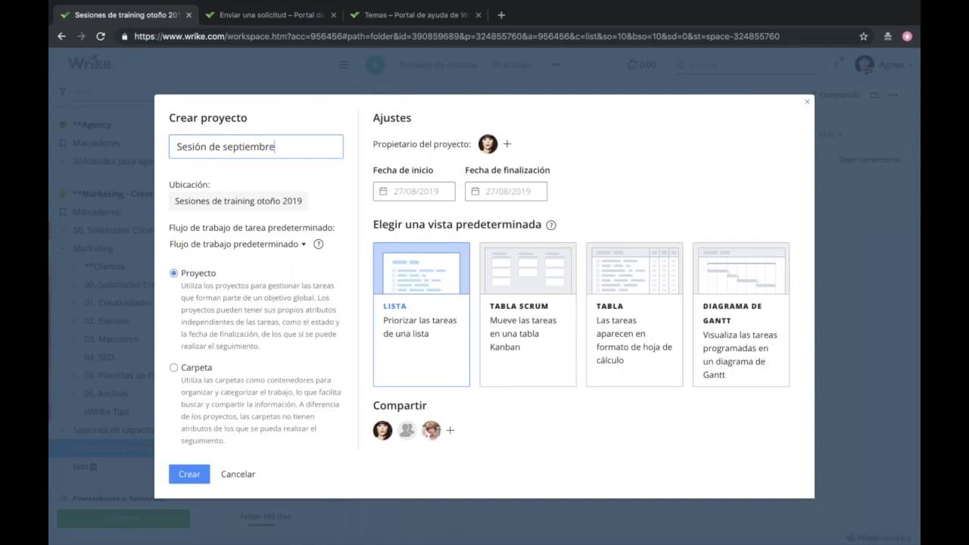
- Set the project's start date to 01/09/2019 and end date to 15/09/2019, and create the project
click(407, 188)
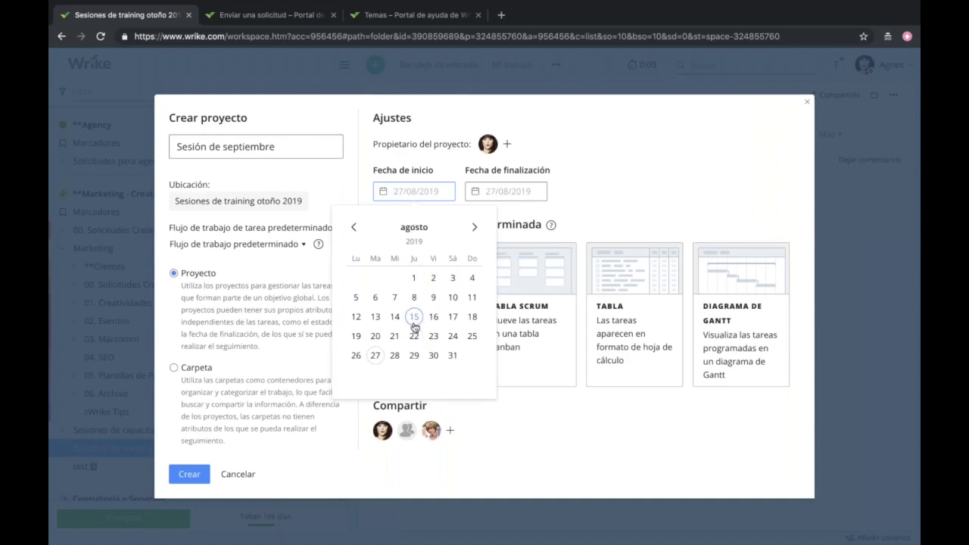
click(474, 227)
click(472, 278)
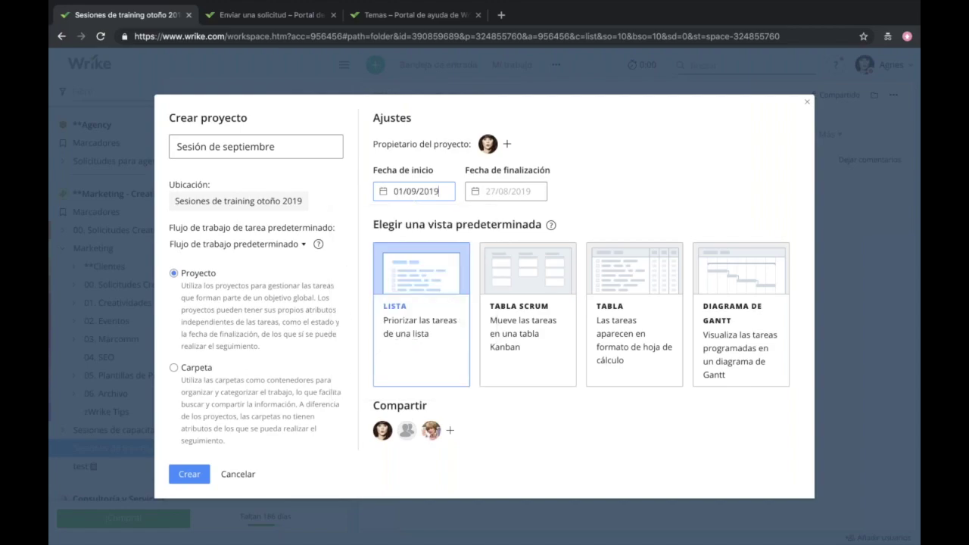
click(492, 191)
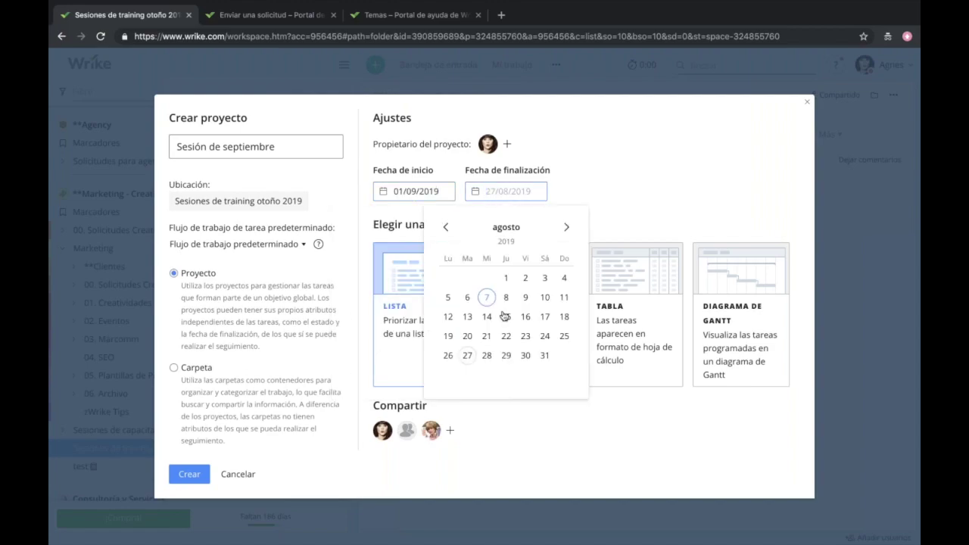
click(566, 227)
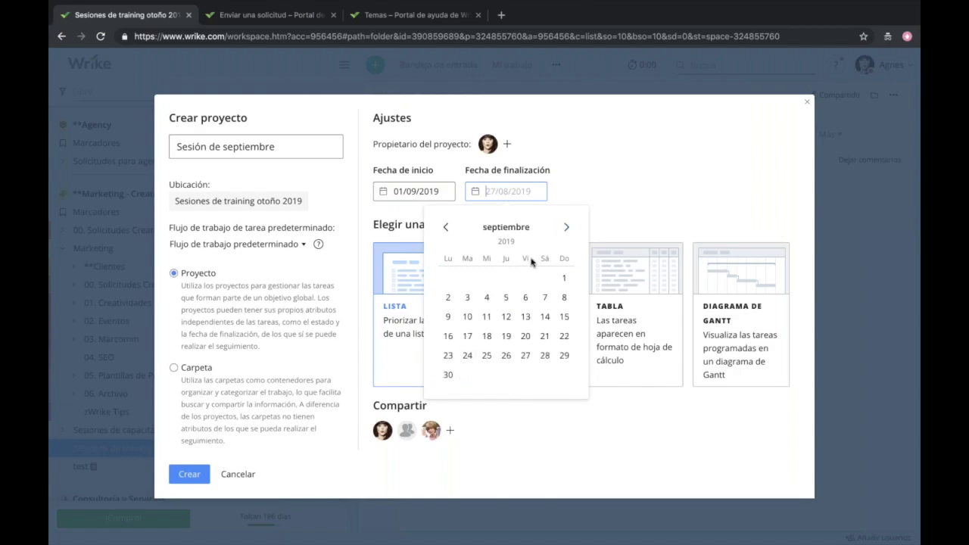
click(563, 317)
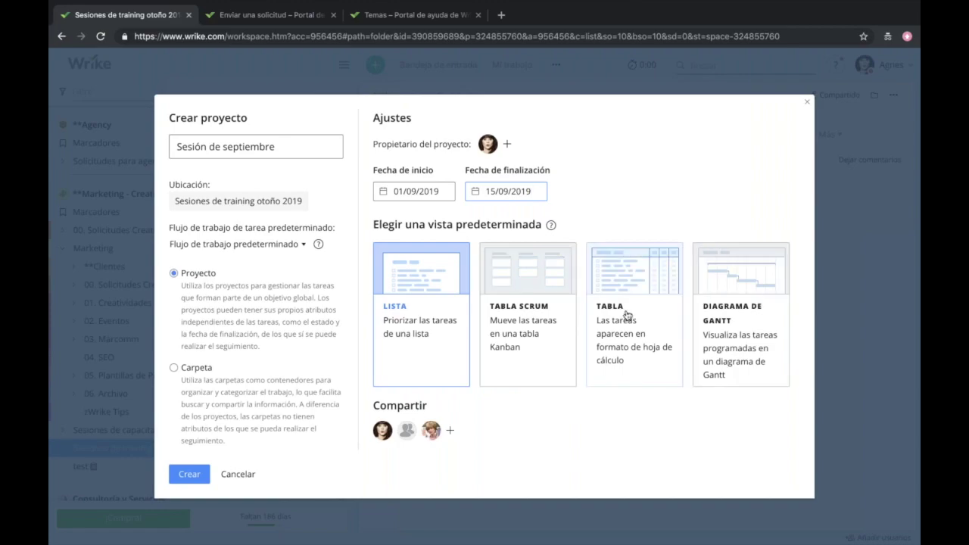
click(189, 474)
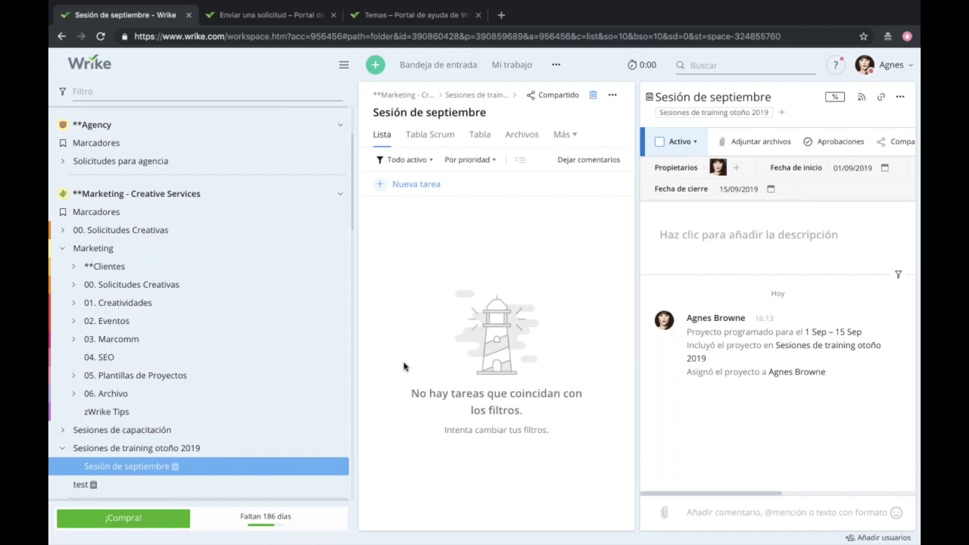
- Add the tasks "1. Escribir agenda de la sesión" and "2. Confirmar contenido" to the Sesión de septiembre project
click(430, 194)
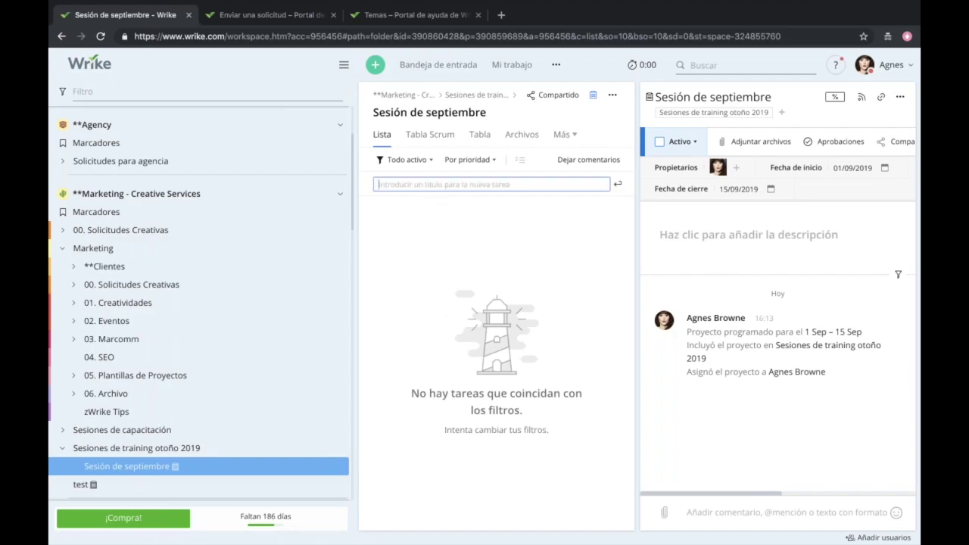
text(1.)
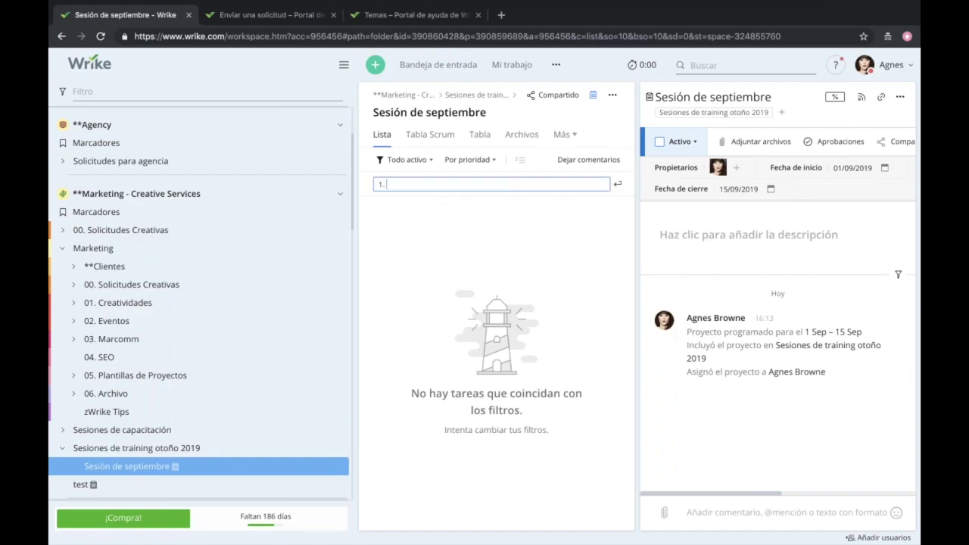
text( Escribir agenda de la sesión)
key(Return)
text(2.)
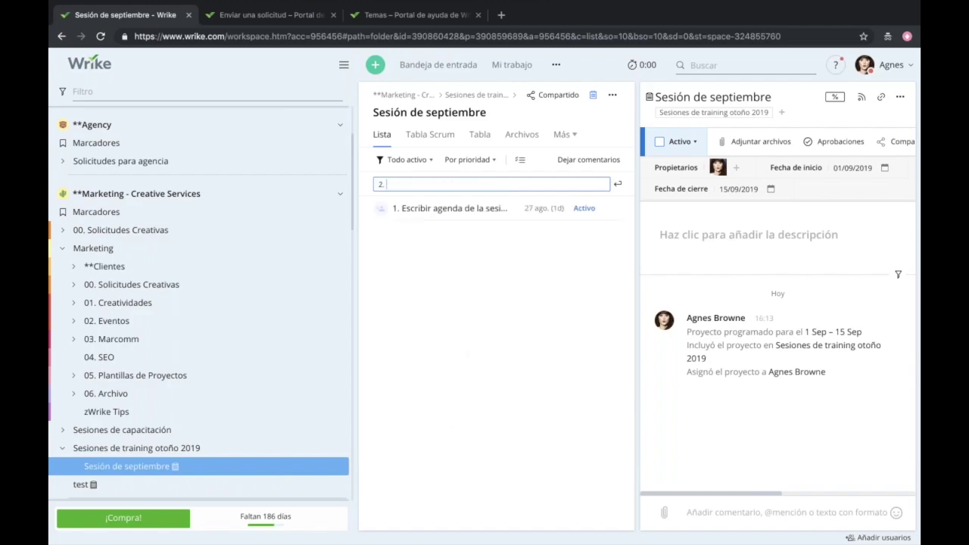
text( Confirmar contenido)
key(Return)
- Add the tasks "3. Reservar sala" and "4. Día de la sesión!" to the Sesión de septiembre project
text(3. Reservar sala)
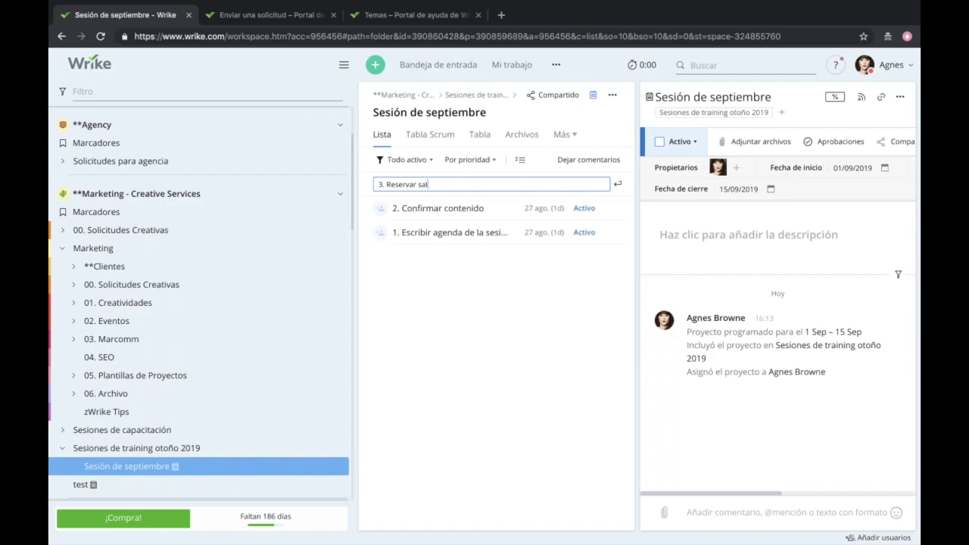
key(Return)
text(4. Día )
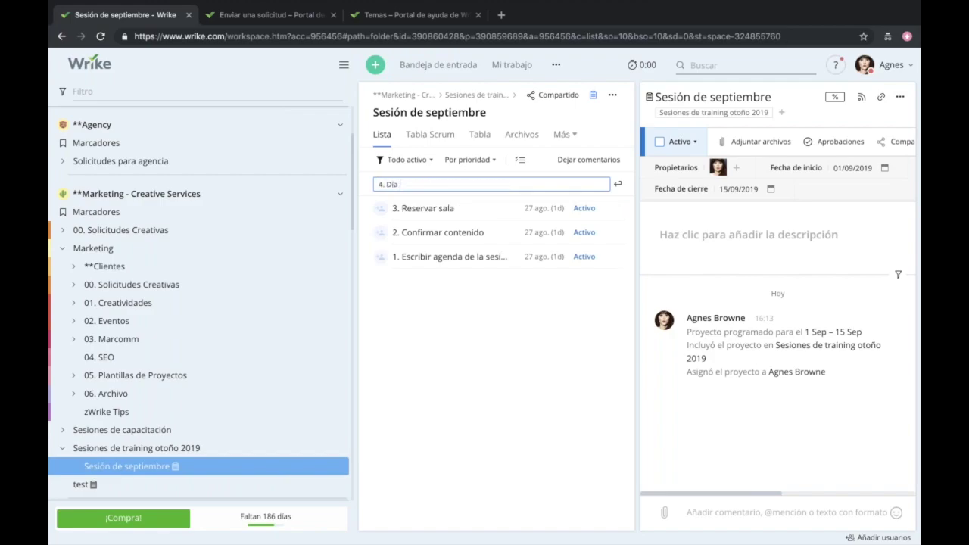
text(de la sesión!)
key(Return)
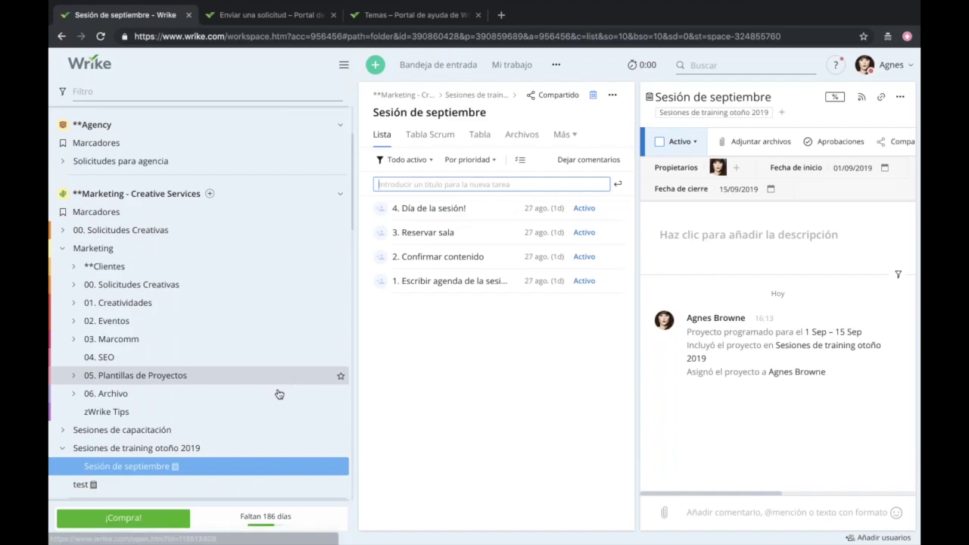
- Narrow the folder navigation area and open the task "1. Escribir agenda de la sesión" in a widened details view
drag(354, 357, 211, 357)
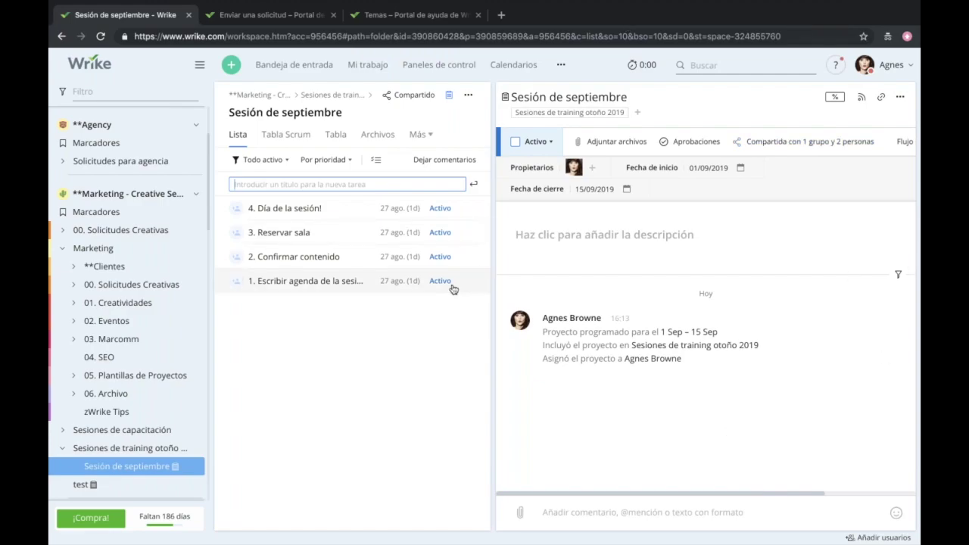
click(579, 100)
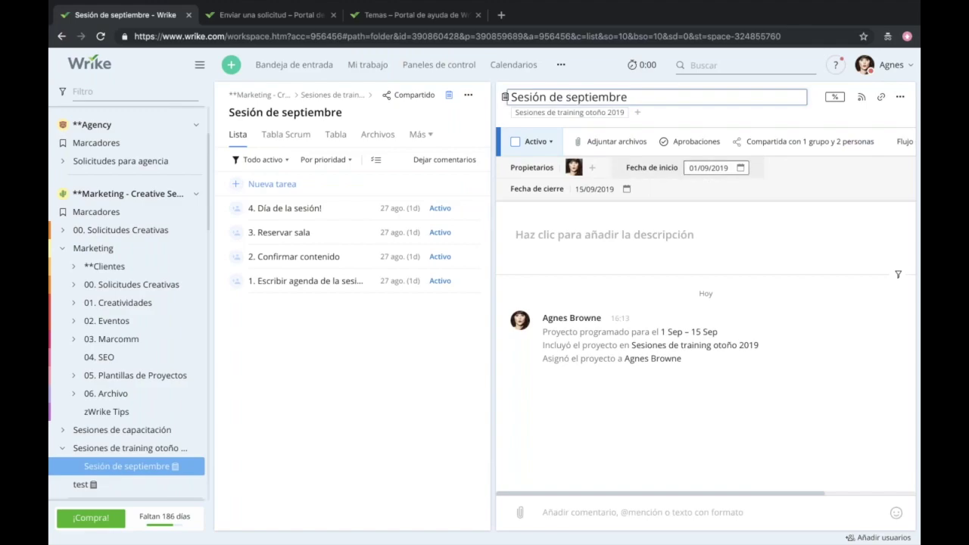
click(598, 190)
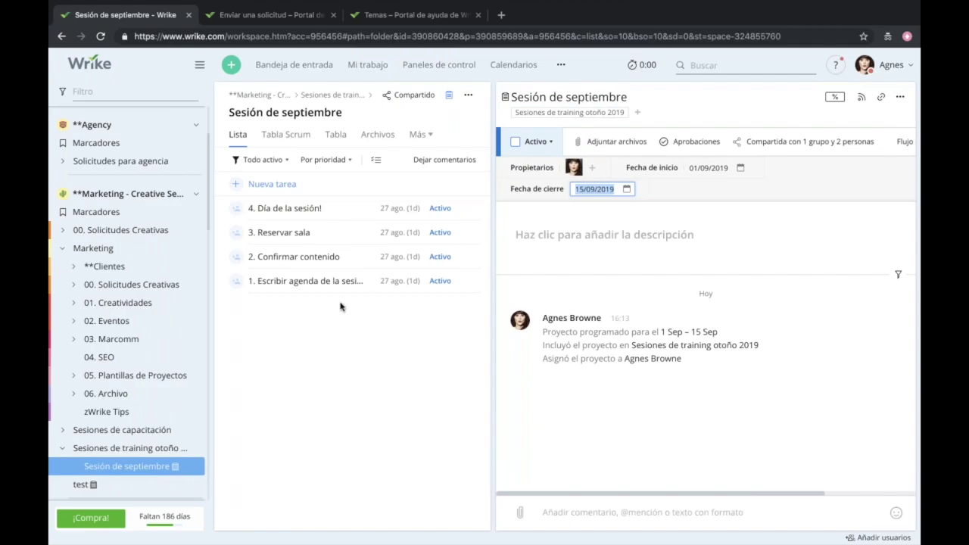
click(321, 289)
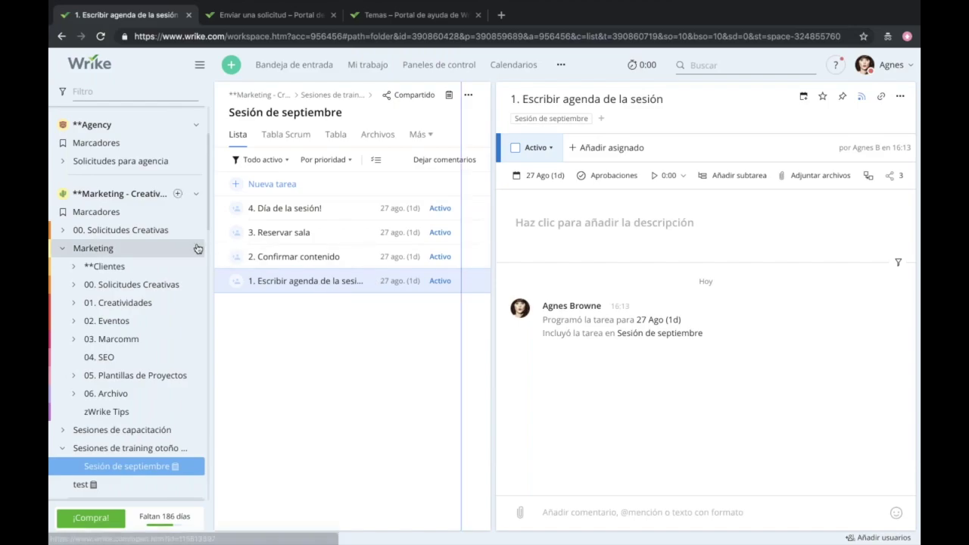
click(602, 99)
drag(645, 99, 445, 93)
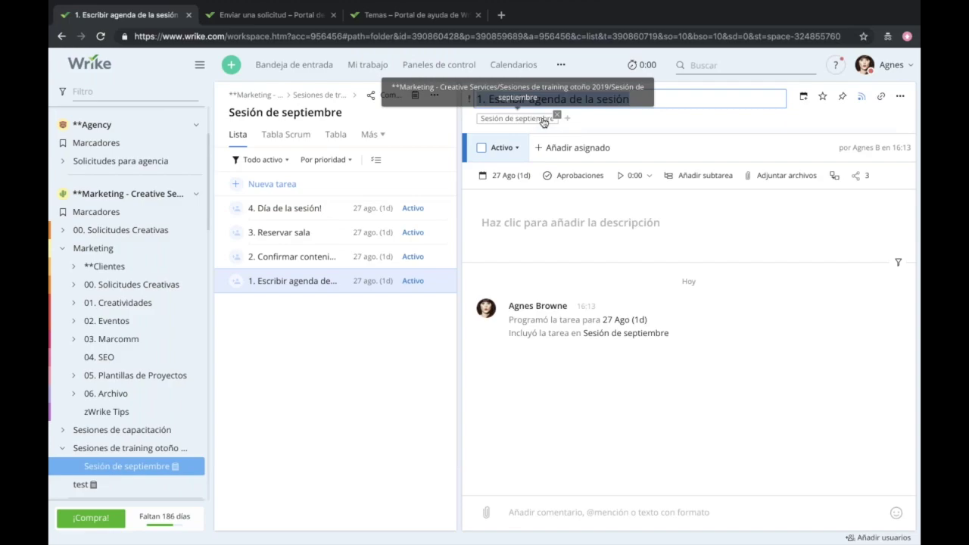
- Include the agenda task in the *English folder and in the Fase 1 project under 02. Eventos, Cenas con clientes
click(568, 119)
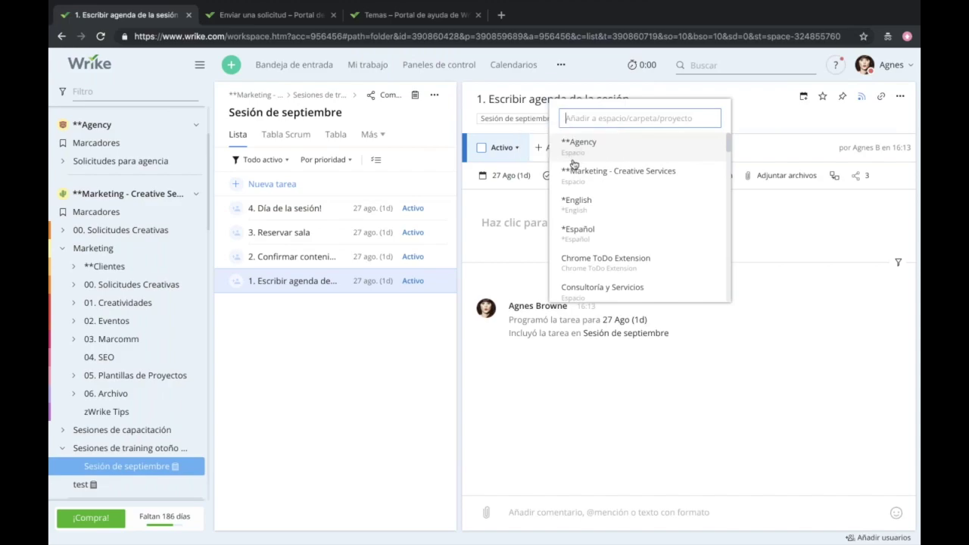
click(575, 200)
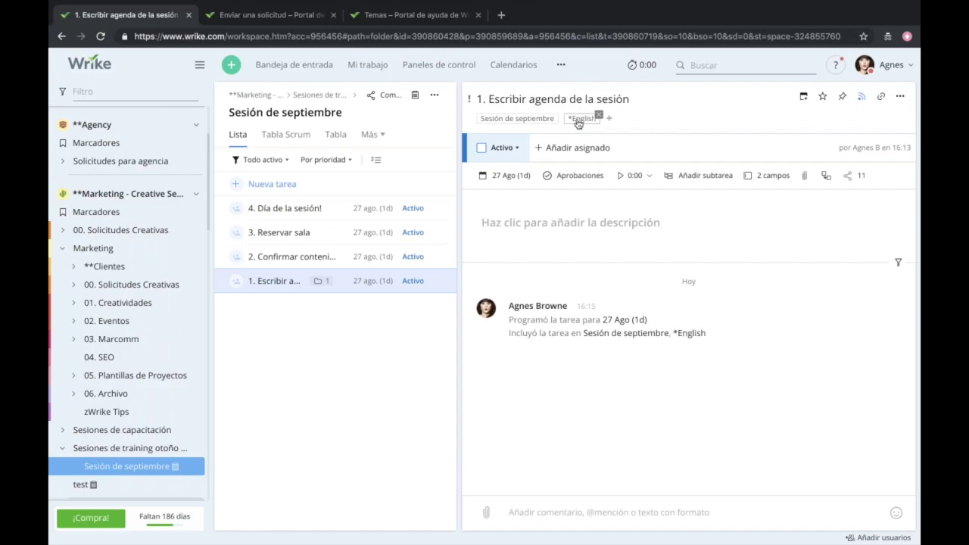
click(75, 321)
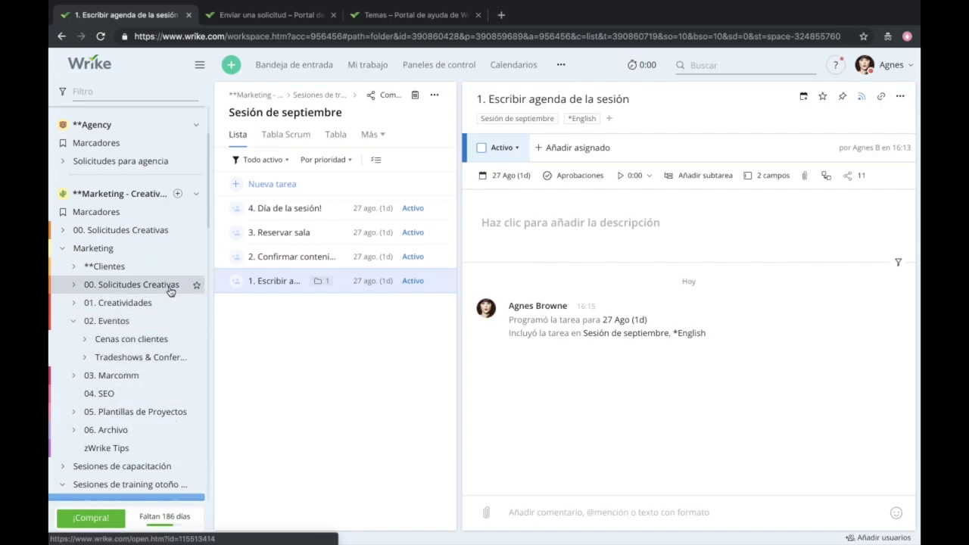
click(86, 340)
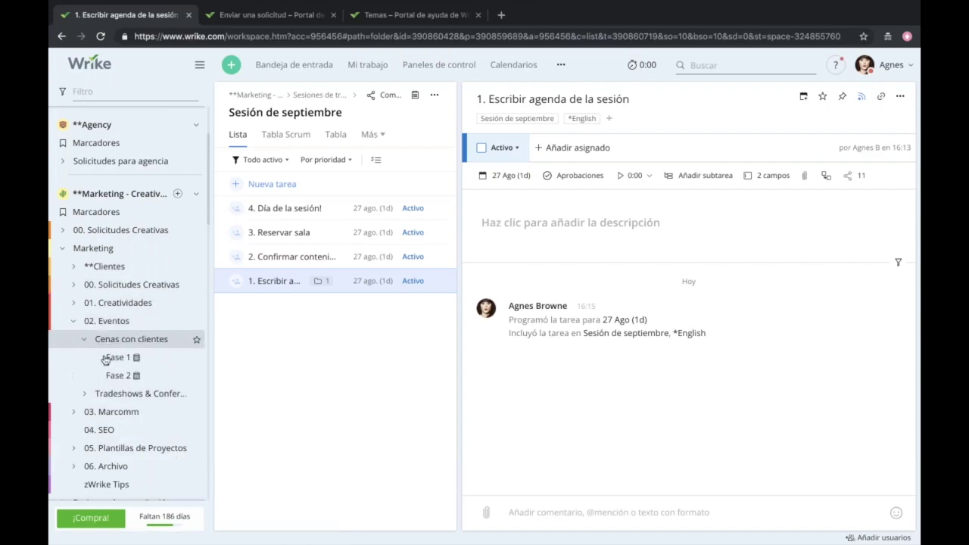
drag(110, 363, 610, 125)
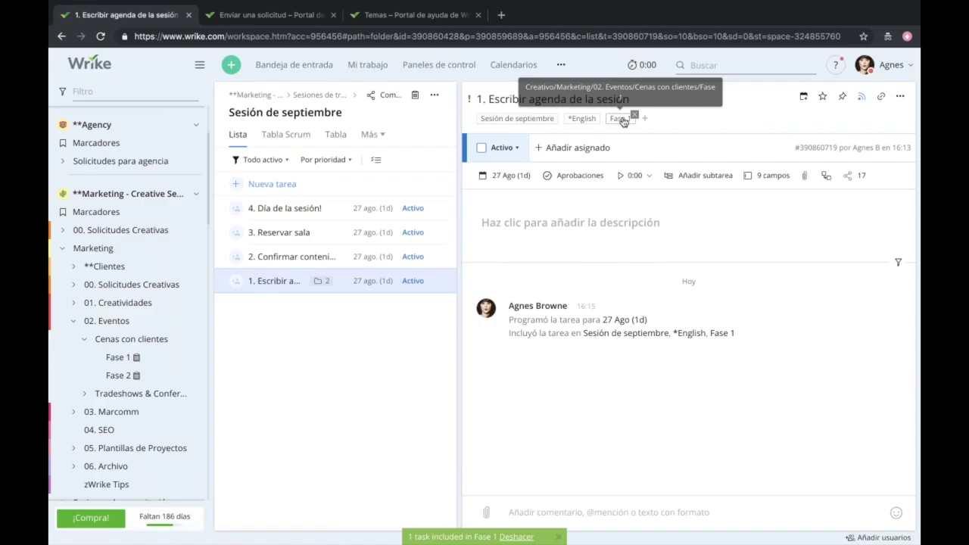
- Examine the agenda task's available statuses, including those of the (Marketing) Marketing ES workflow and the list of other workflows
click(501, 148)
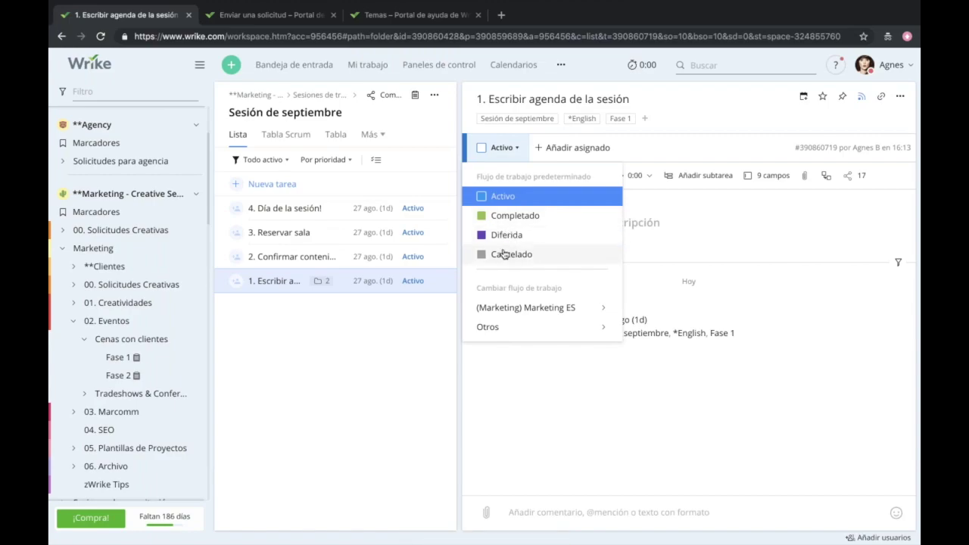
mouse_move(504, 311)
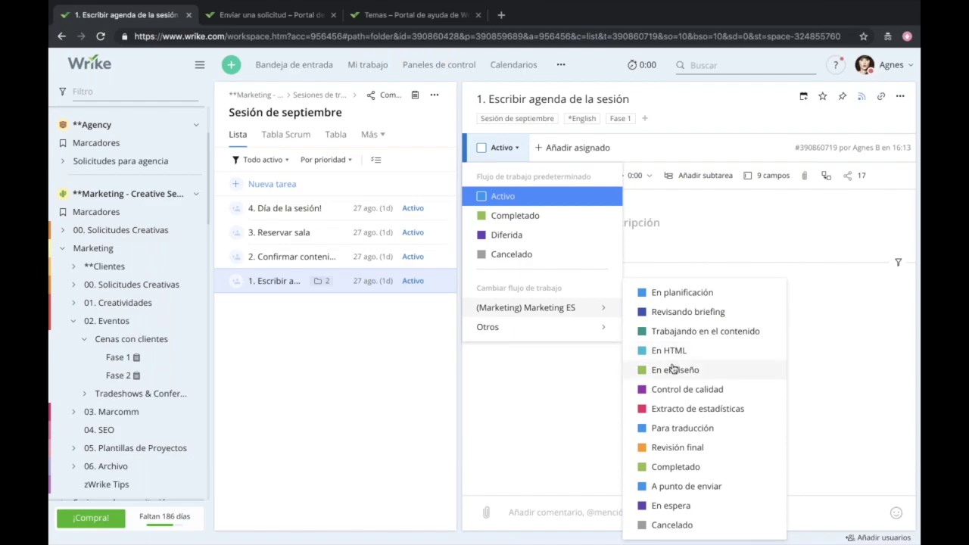
mouse_move(605, 329)
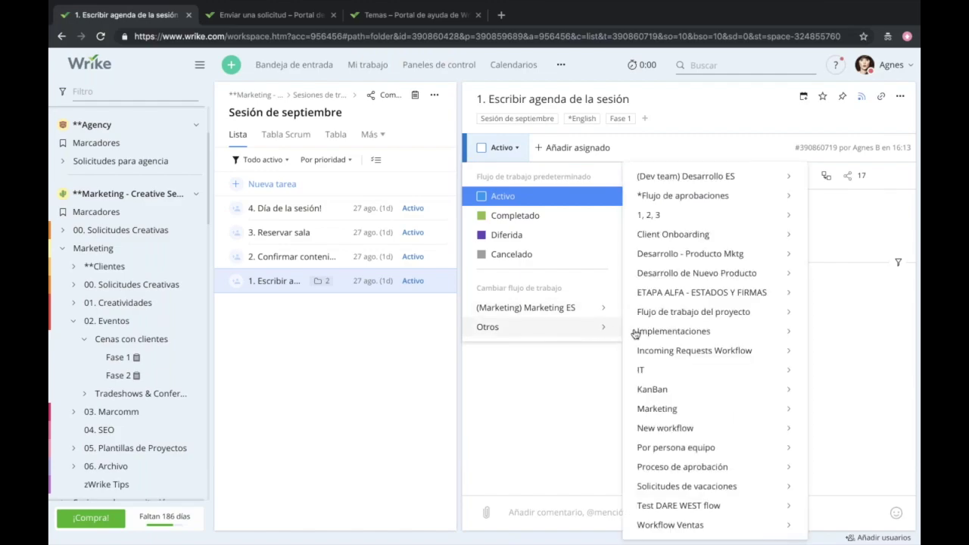
mouse_move(636, 335)
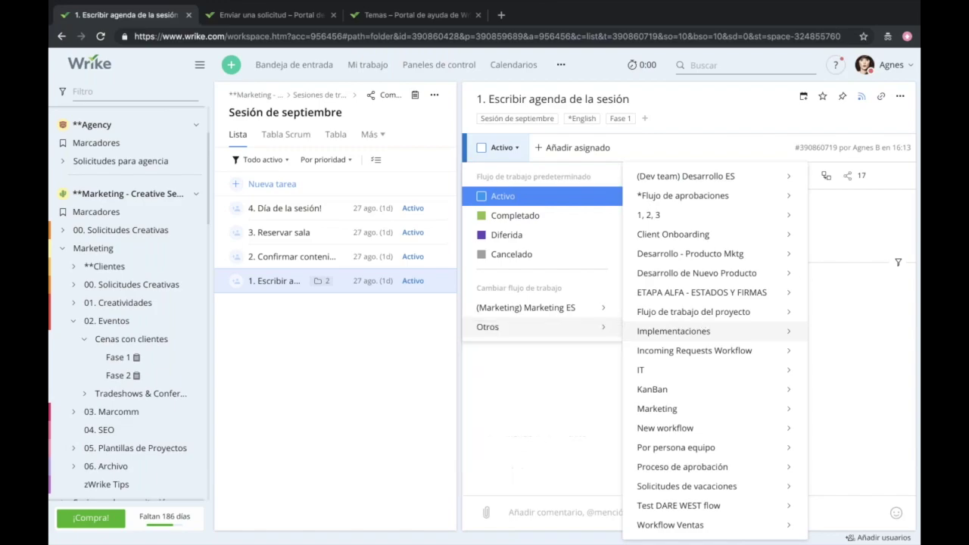
click(832, 251)
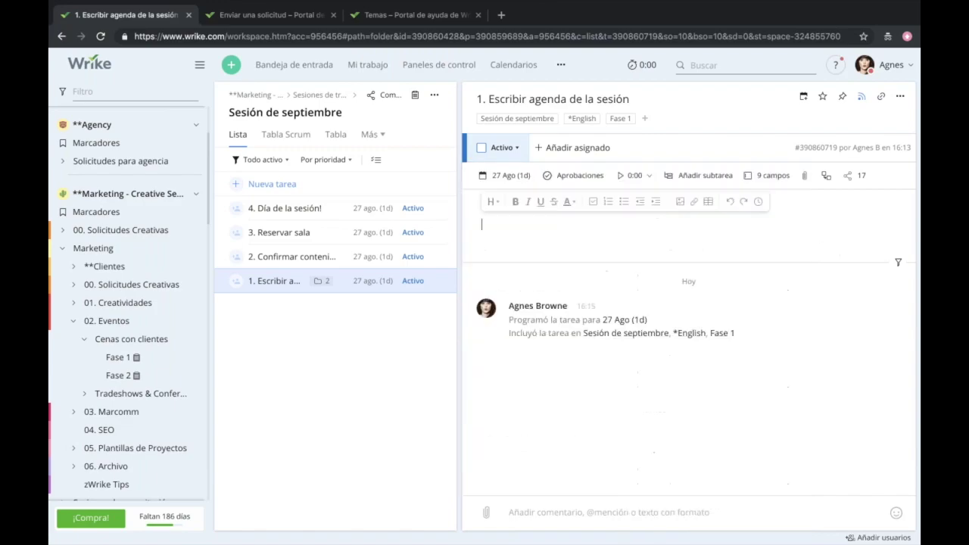
- Assign the agenda task to the second suggested team member and check its start, due date and duration settings
click(595, 155)
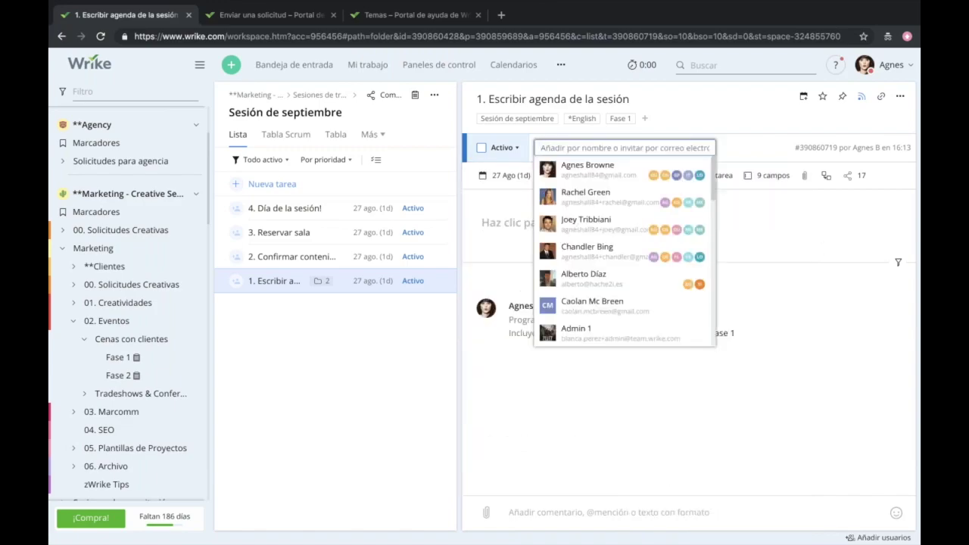
click(592, 193)
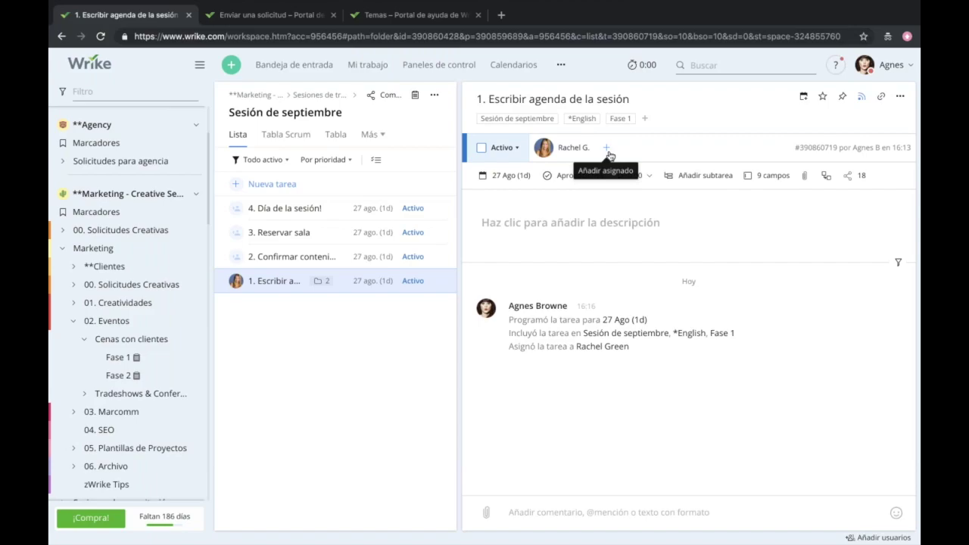
click(513, 182)
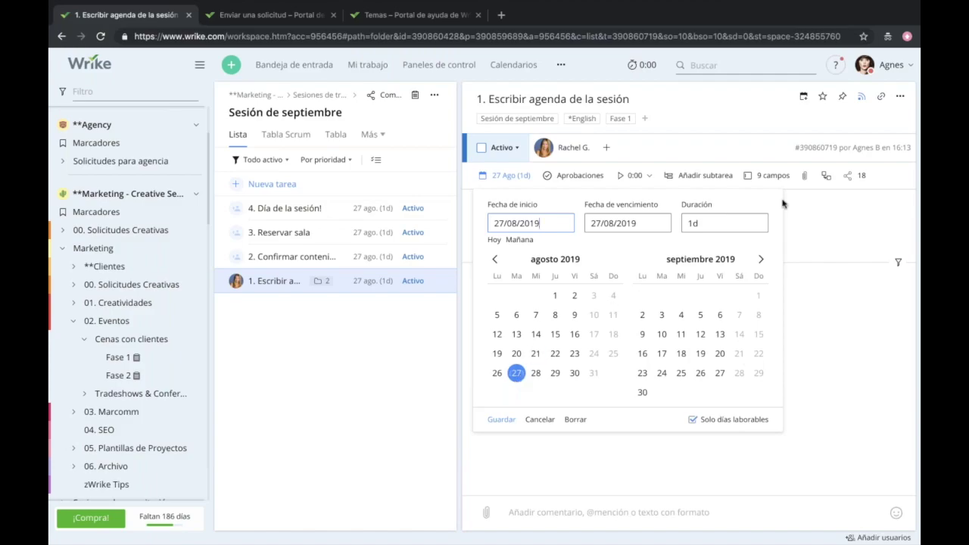
click(811, 221)
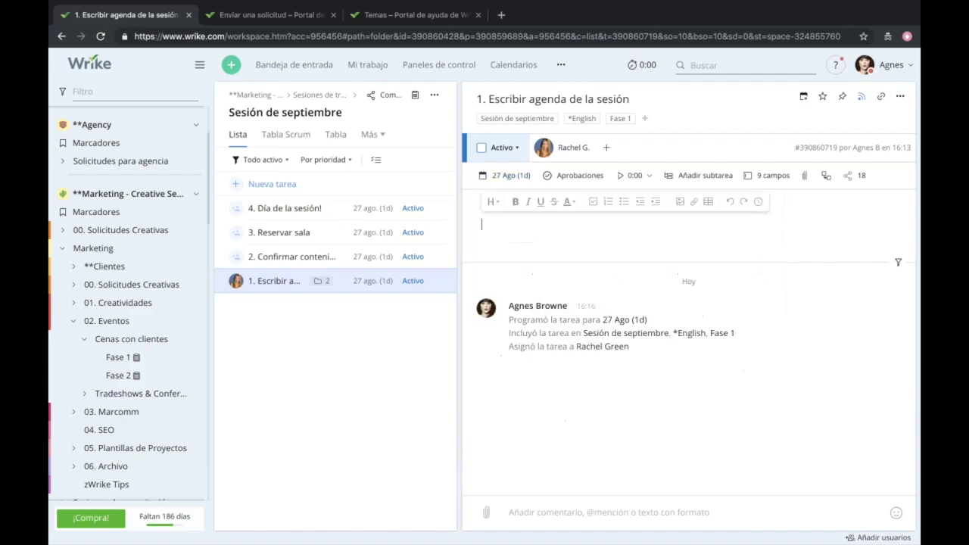
- Start and pause the agenda task's timer, and set its time entry to 3:00 hours
click(625, 176)
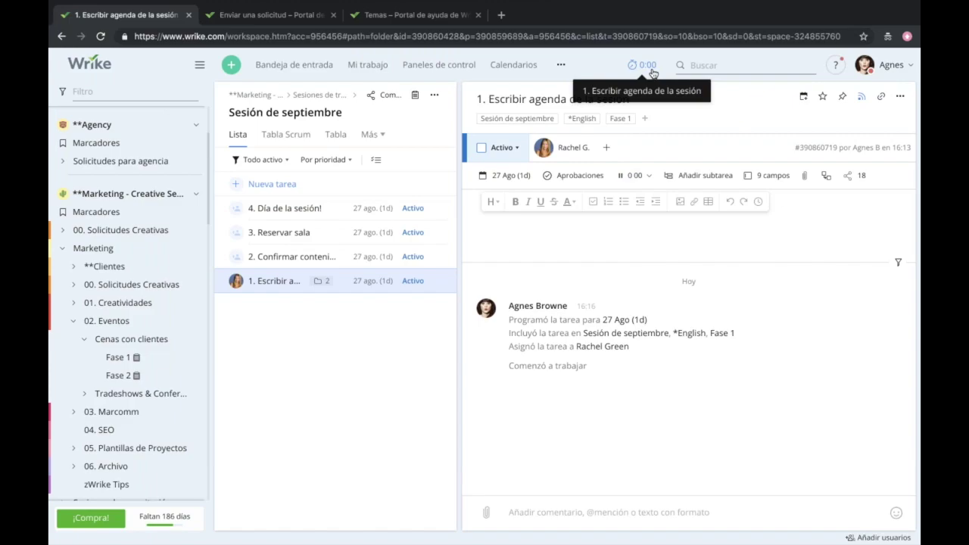
click(622, 177)
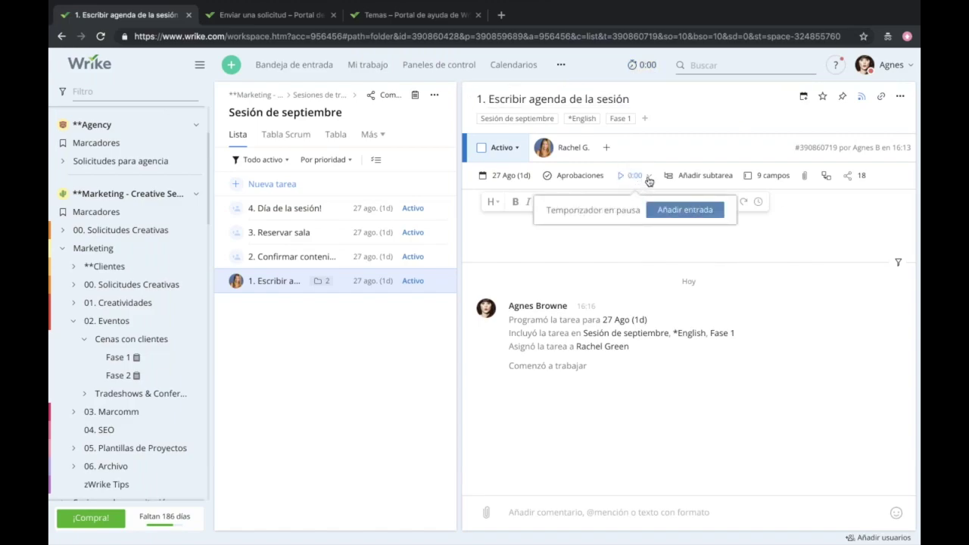
click(649, 178)
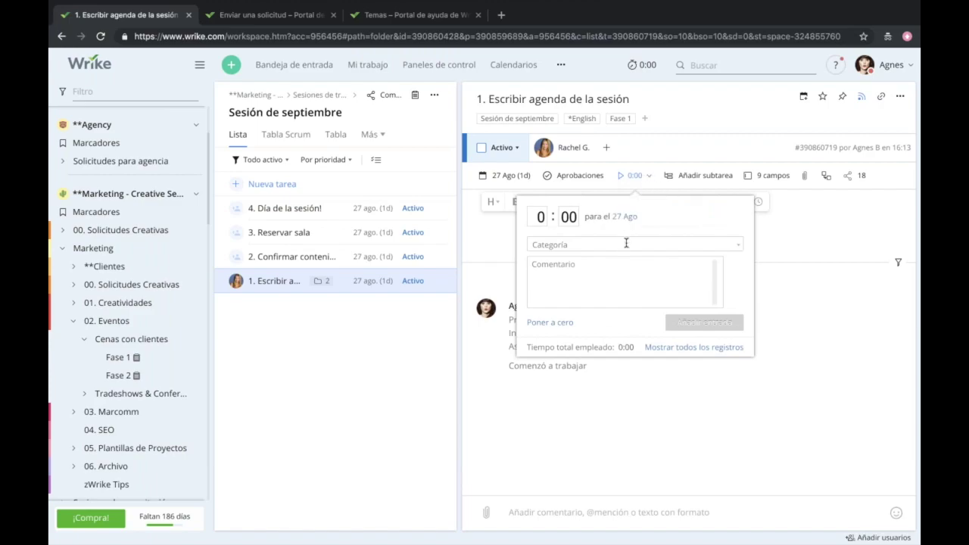
click(626, 270)
click(538, 202)
click(538, 202)
click(538, 202)
click(589, 294)
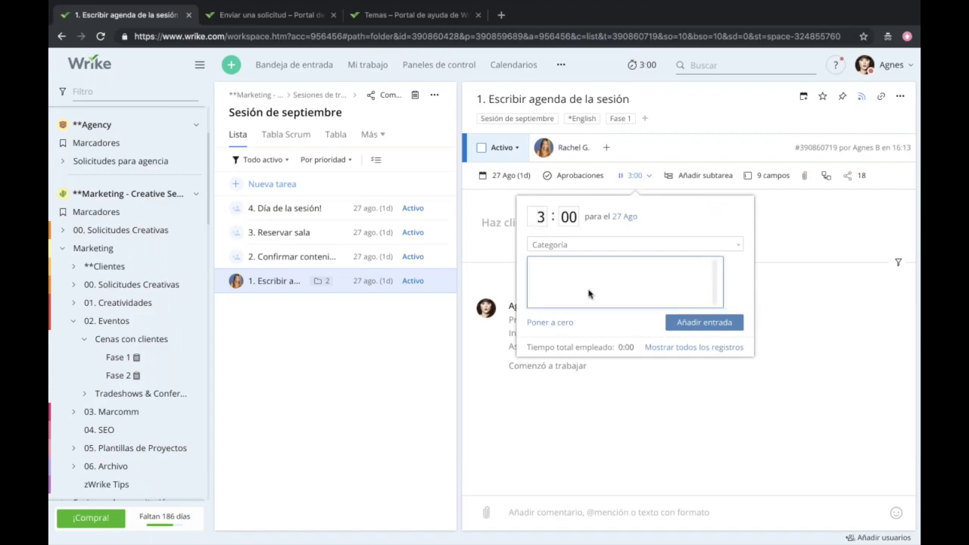
- Comment the time entry with "(hice un break the 10m para ir a comprar snacks!)" and add it to the task
text(()
text(hice un break t)
text(he )
text(10n)
key(BackSpace)
text(m para ir a)
text(comprar snacks)
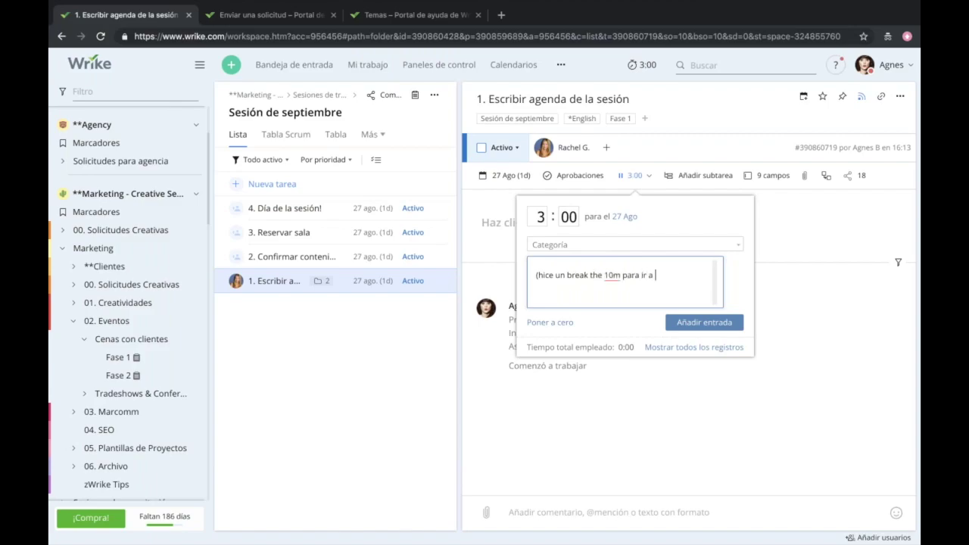
text(!))
click(703, 322)
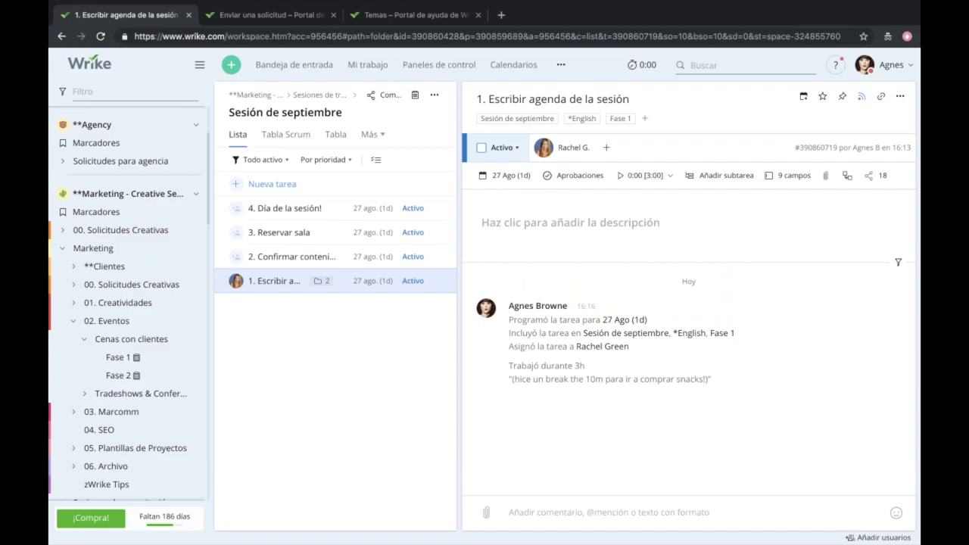
- Extend the agenda task's description with a long run of empty lines
click(678, 240)
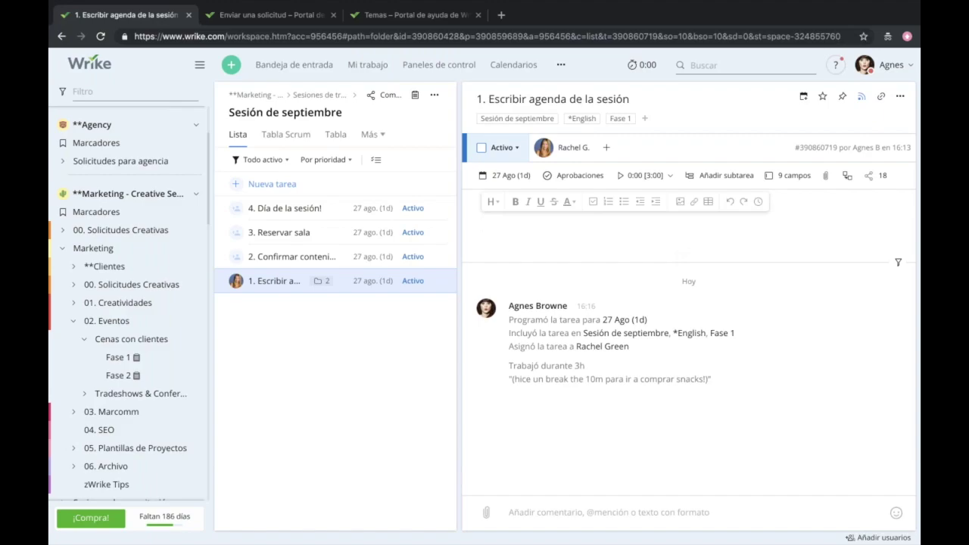
key(Return)
key(Return)
key(Return)
key(Return)
key(Return)
key(Return)
key(Return)
key(Return)
key(Return)
key(Return)
key(Return)
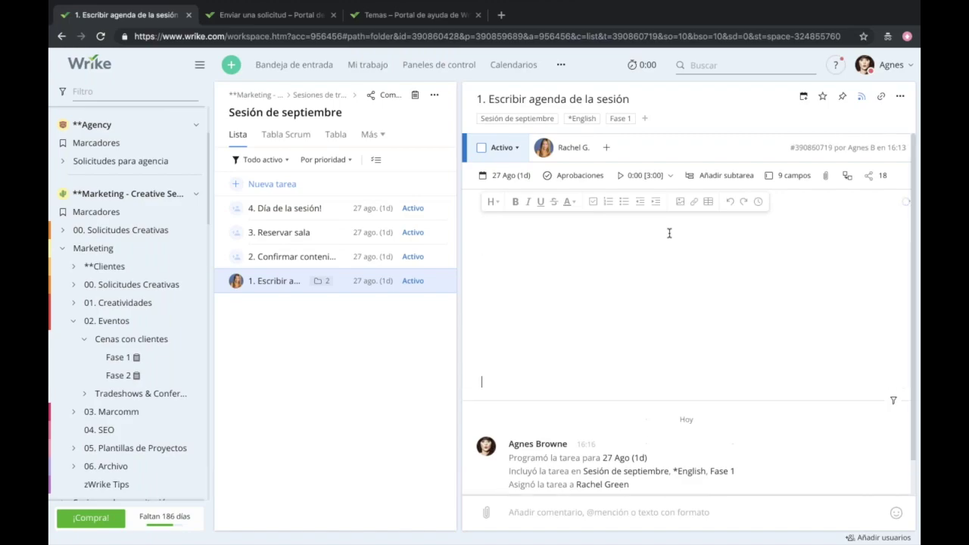
scroll(669, 233, down, 3)
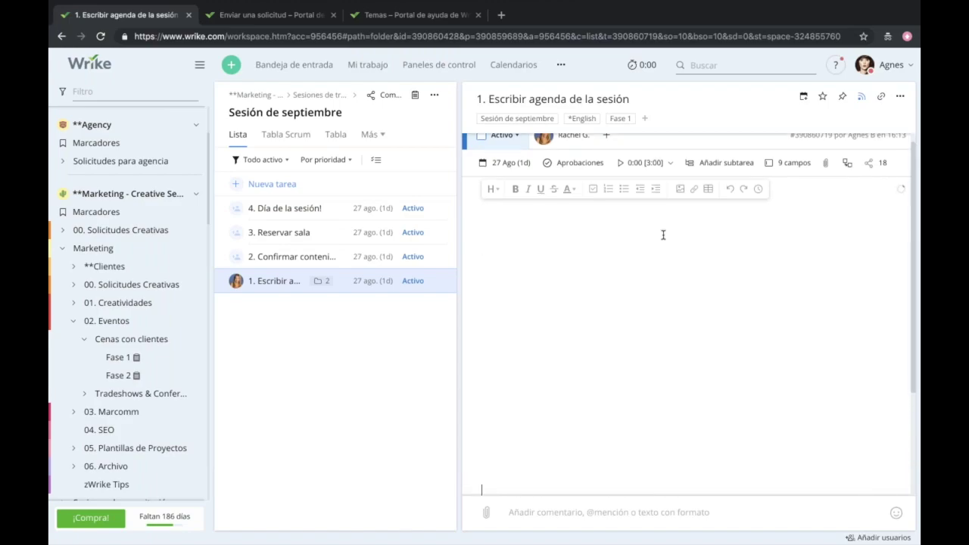
scroll(663, 234, up, 5)
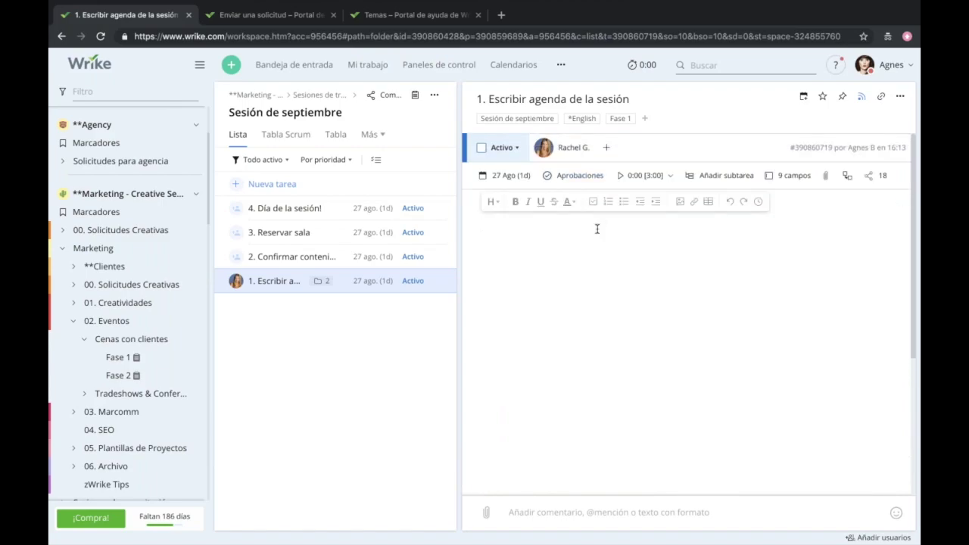
- Write the heading "Agenda de la sesión:" in the task description and begin a bulleted list with "tareas y proyectos"
text(Agenda de la sesión:)
key(Return)
text(* )
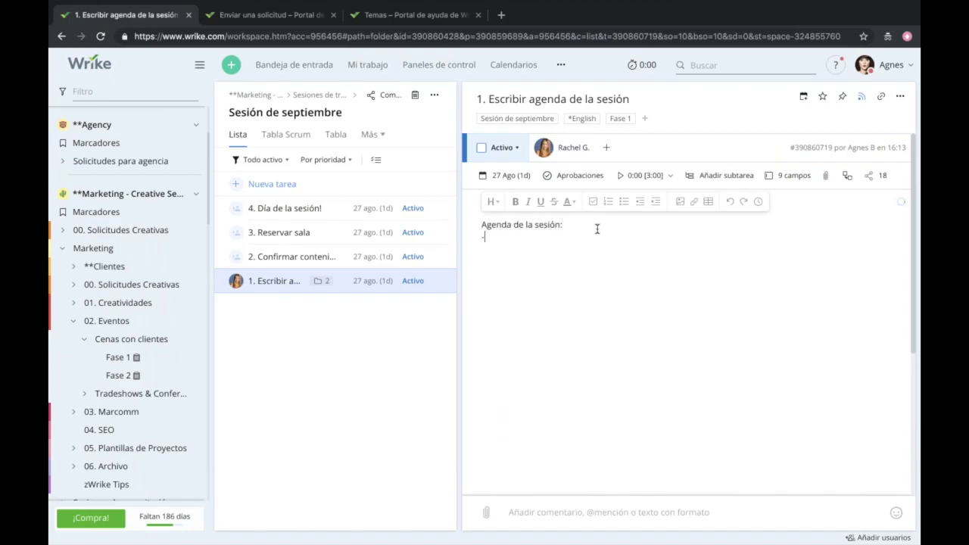
text(tareas y proyectos)
key(Return)
- Add the bullets "organización trabajo en Wrike" and "xxx" to the agenda, followed by a few empty lines
text(organización t)
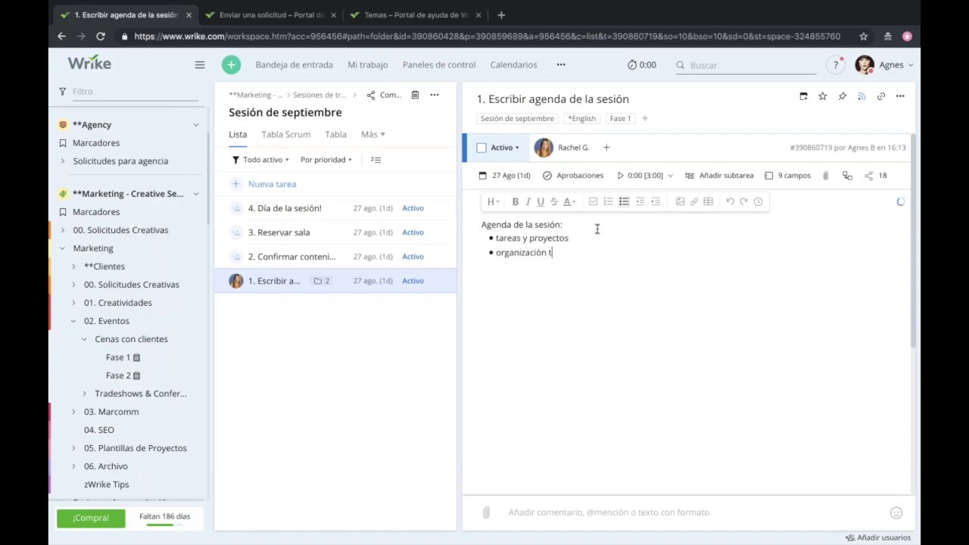
text(rabajo en redu)
key(BackSpace)
key(BackSpace)
key(BackSpace)
key(BackSpace)
text(Wrike)
key(Return)
text(xxx)
key(Return)
key(Return)
key(Return)
key(Return)
key(Return)
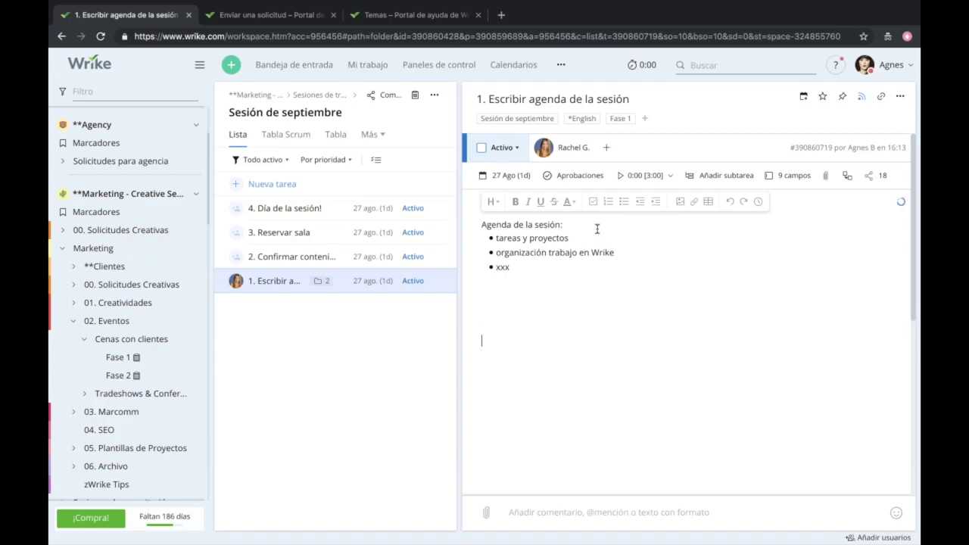
- Convert all three agenda bullets in the description into checklist items
drag(510, 270, 492, 268)
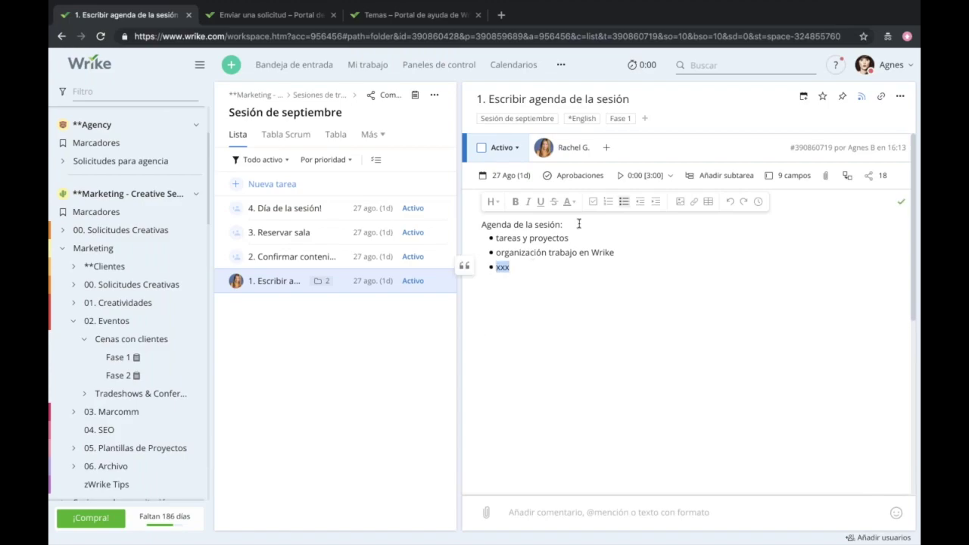
click(592, 201)
click(521, 272)
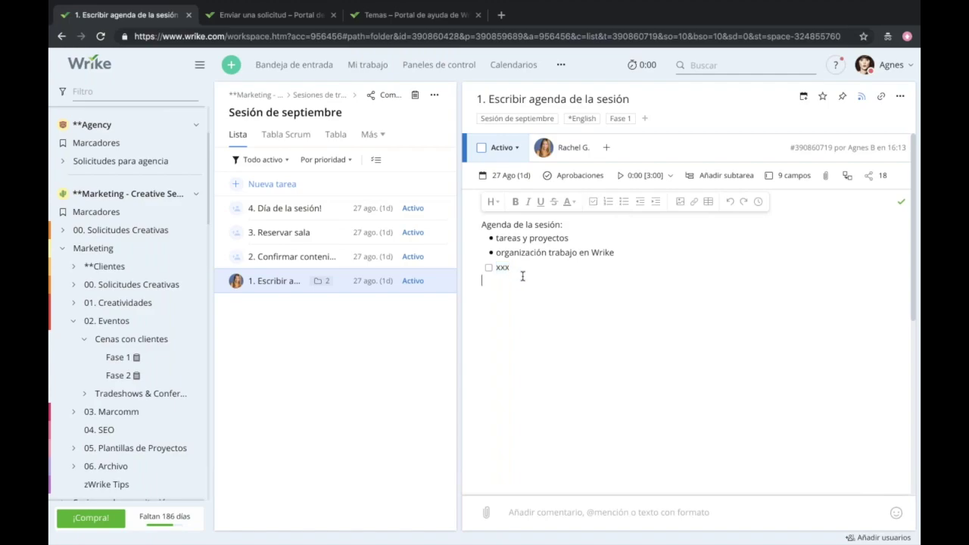
shift+click(476, 237)
click(592, 201)
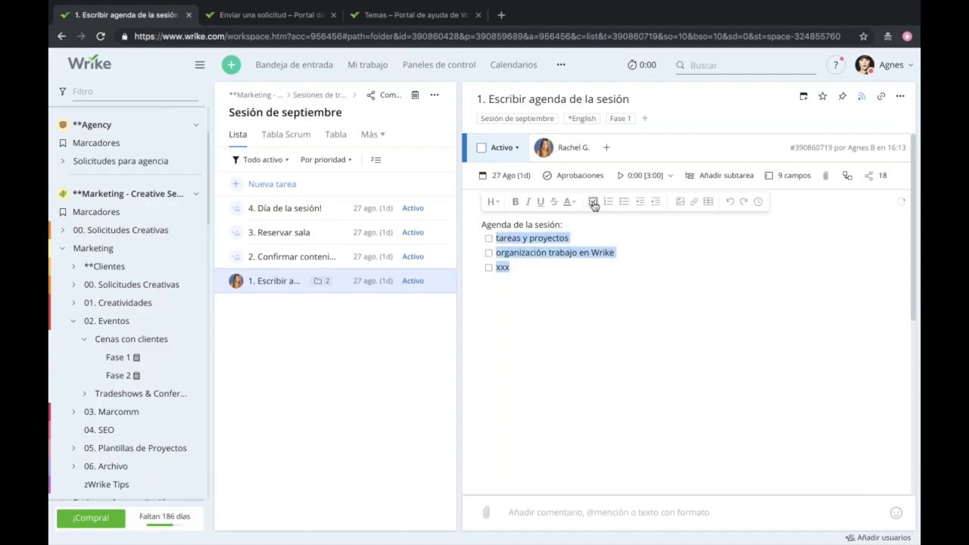
- Mark the checklist items "tareas y proyectos" and "organización trabajo en Wrike" as done
click(546, 365)
click(489, 238)
click(489, 252)
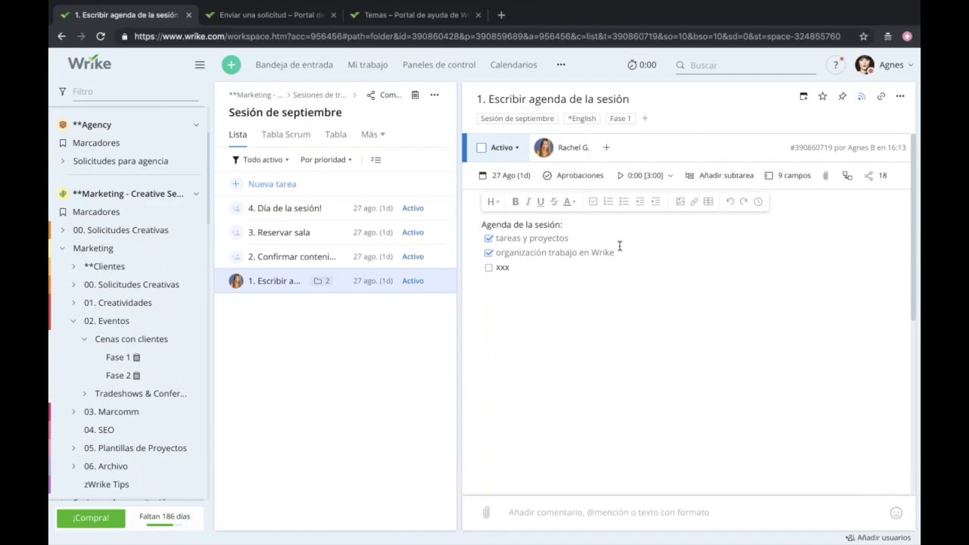
- Highlight the checklist text "xxx" with a dark blue background colour
double_click(500, 267)
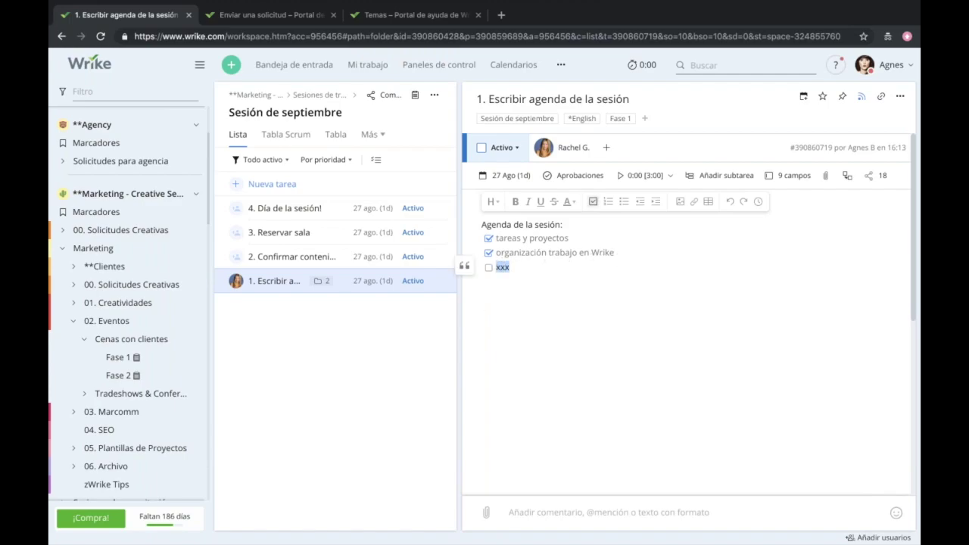
click(569, 202)
click(588, 245)
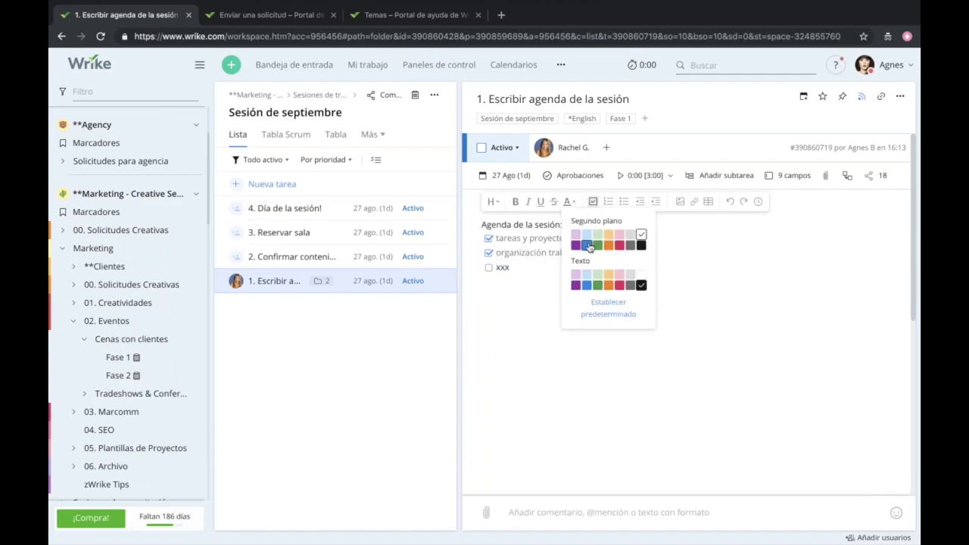
click(526, 290)
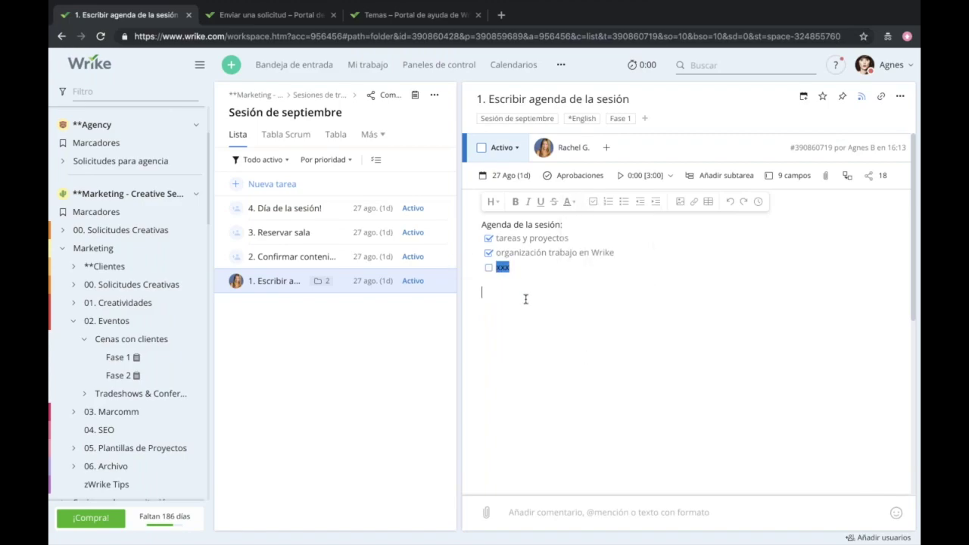
- Post a comment mentioning the task's assignee with "nos podrías ayudar con esto por favor?" and a blush emoji
scroll(523, 298, down, 1)
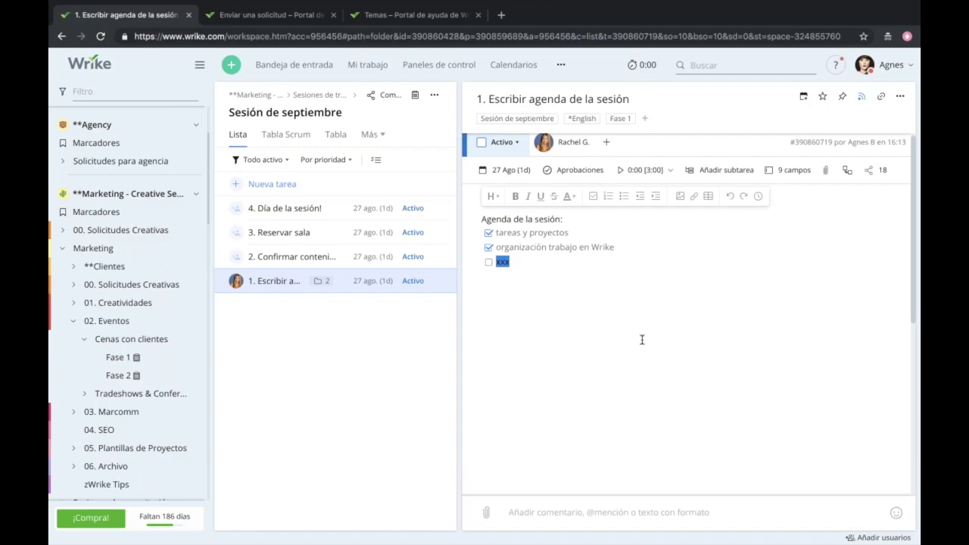
scroll(642, 340, down, 5)
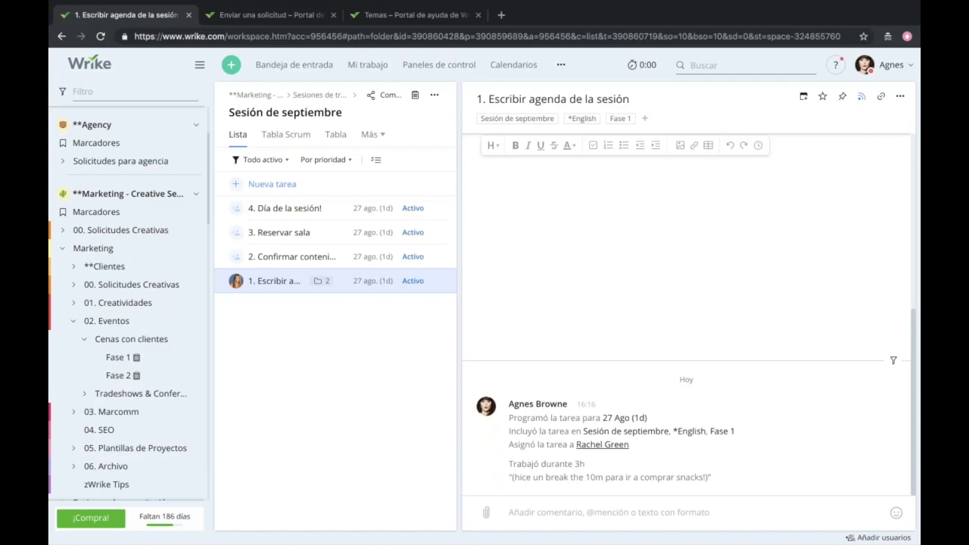
click(536, 513)
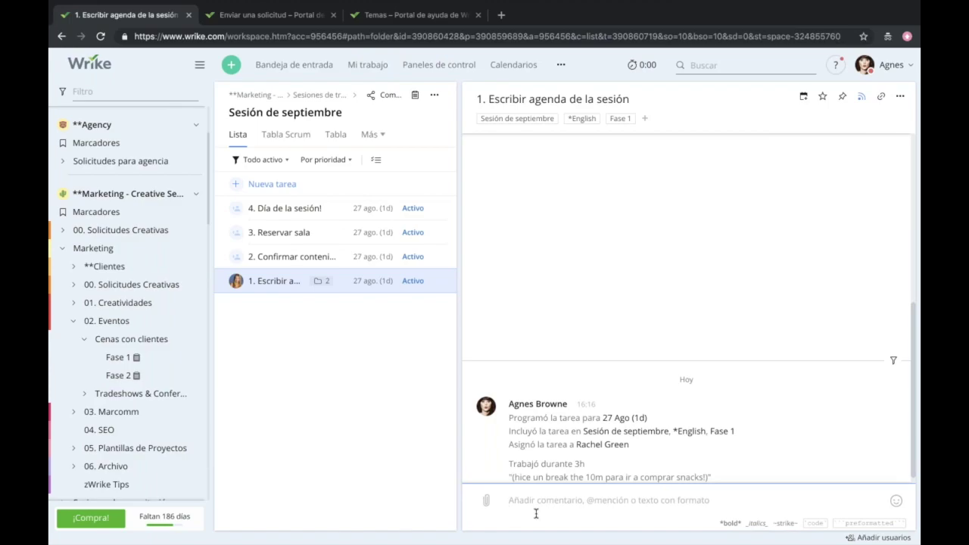
text(@)
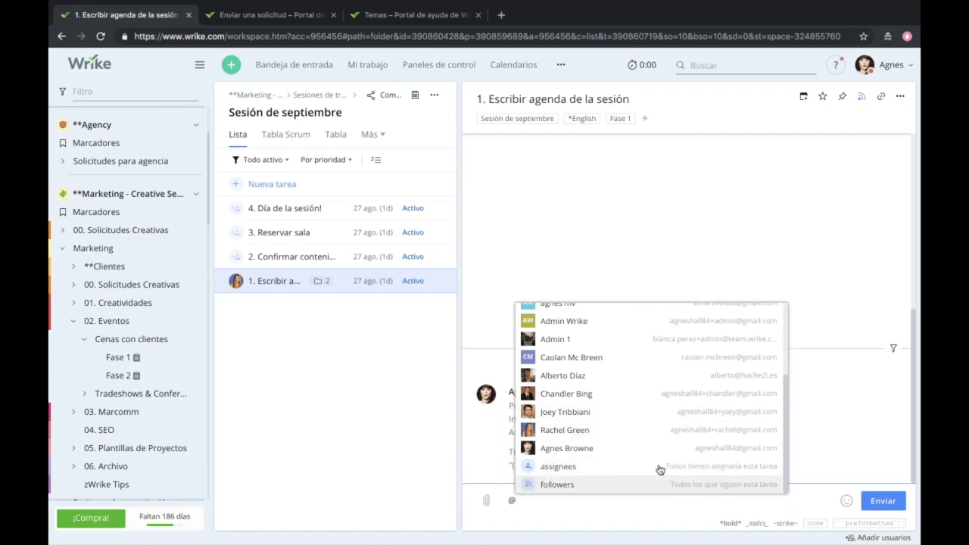
click(626, 430)
text(nos podrías ay)
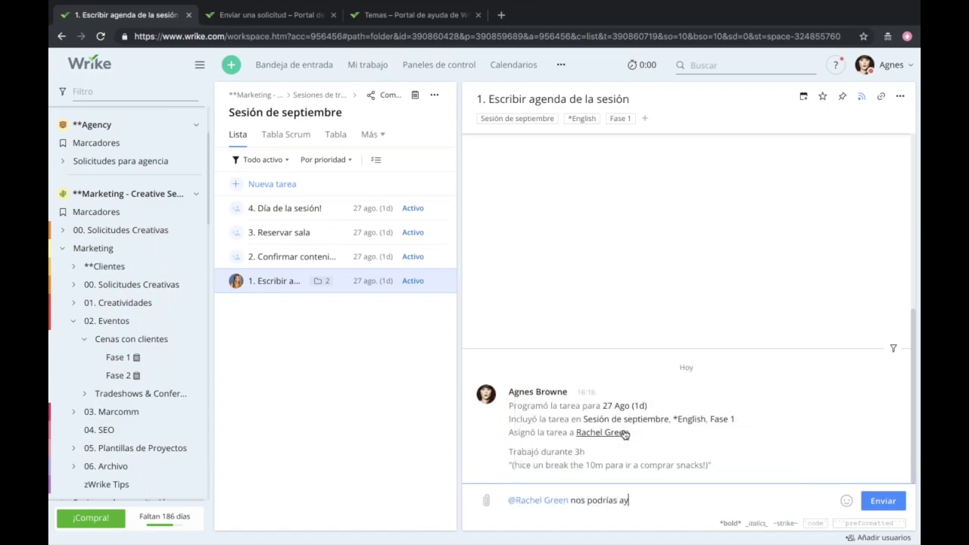
text(udar con esto por favor?)
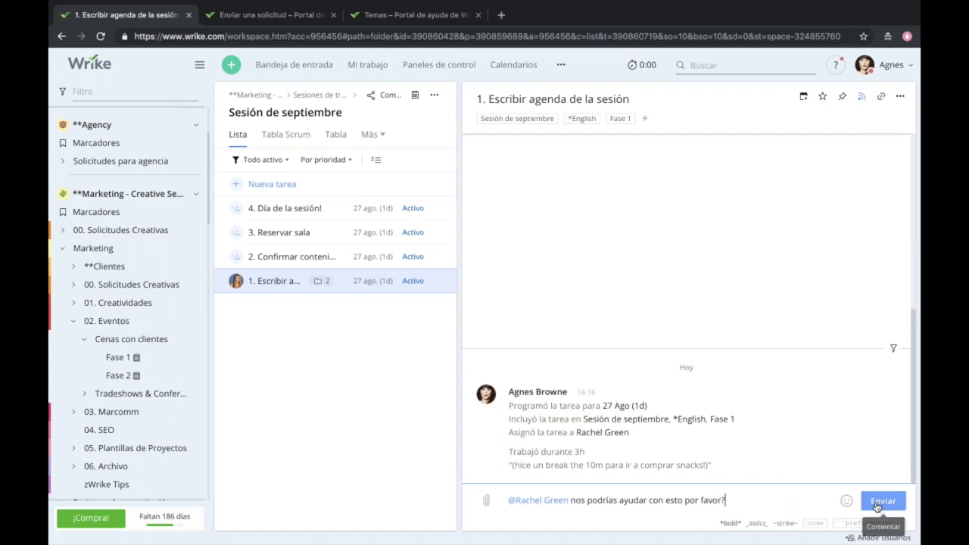
click(846, 501)
click(787, 390)
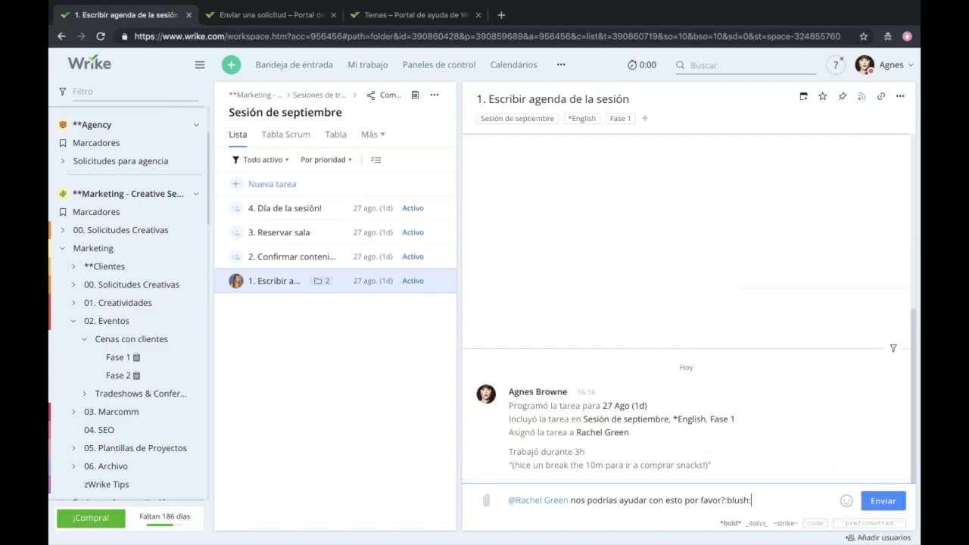
click(880, 500)
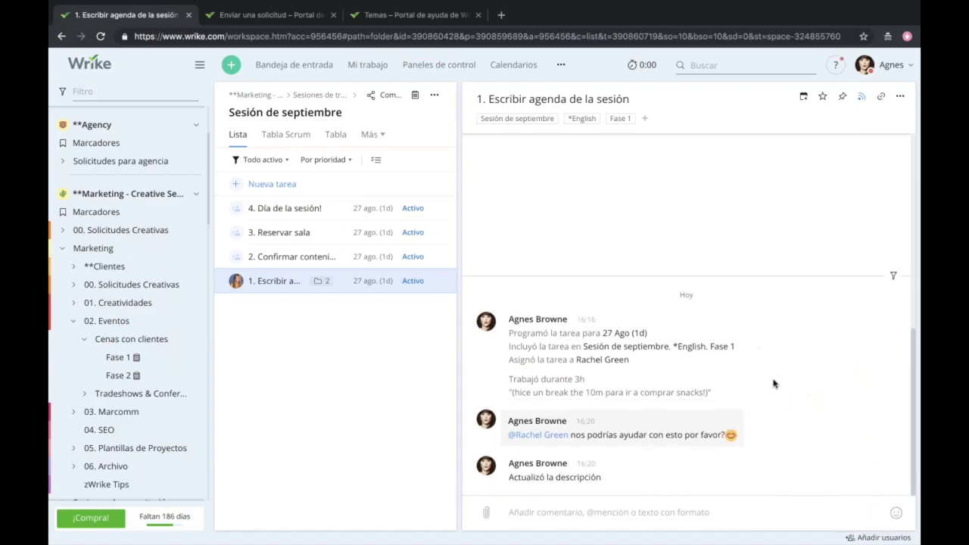
scroll(774, 383, up, 10)
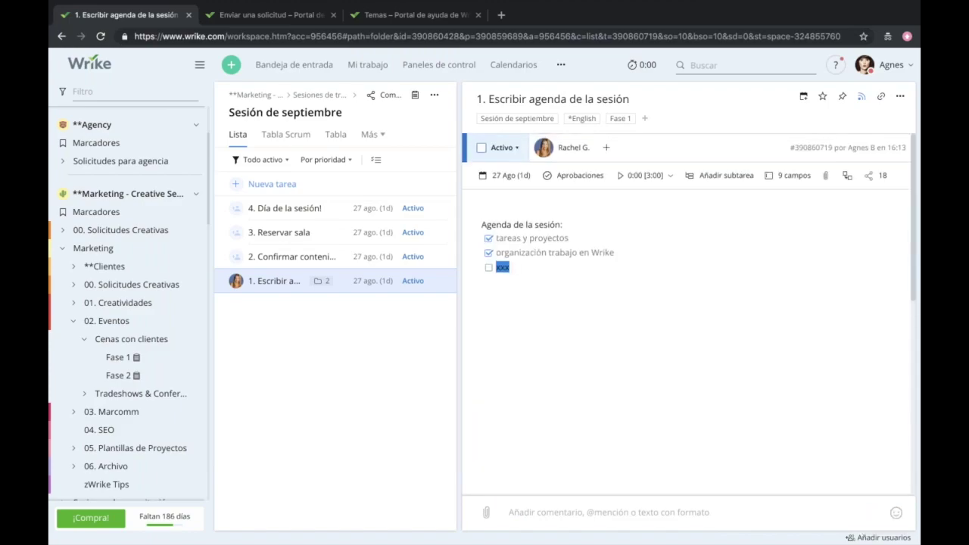
scroll(688, 391, down, 10)
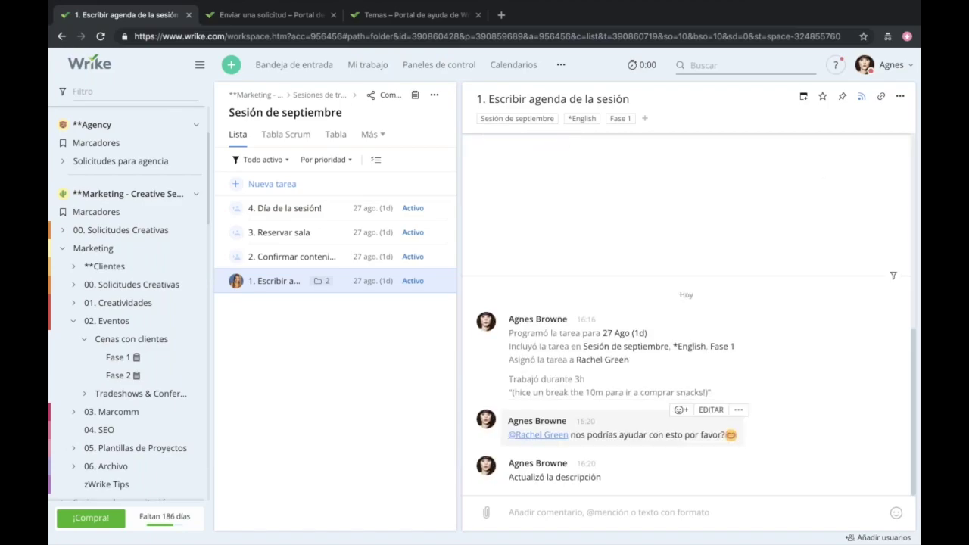
click(711, 409)
drag(577, 431, 417, 426)
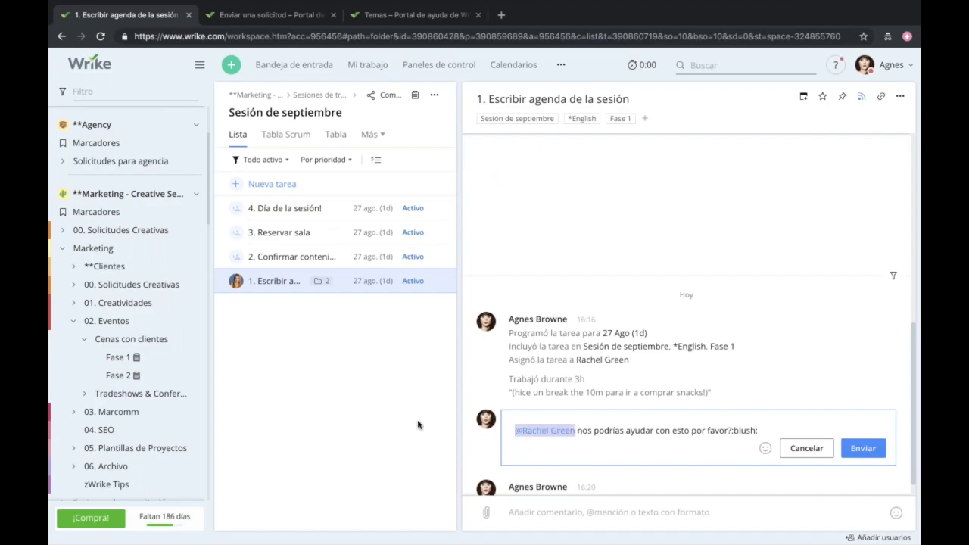
text(@mo)
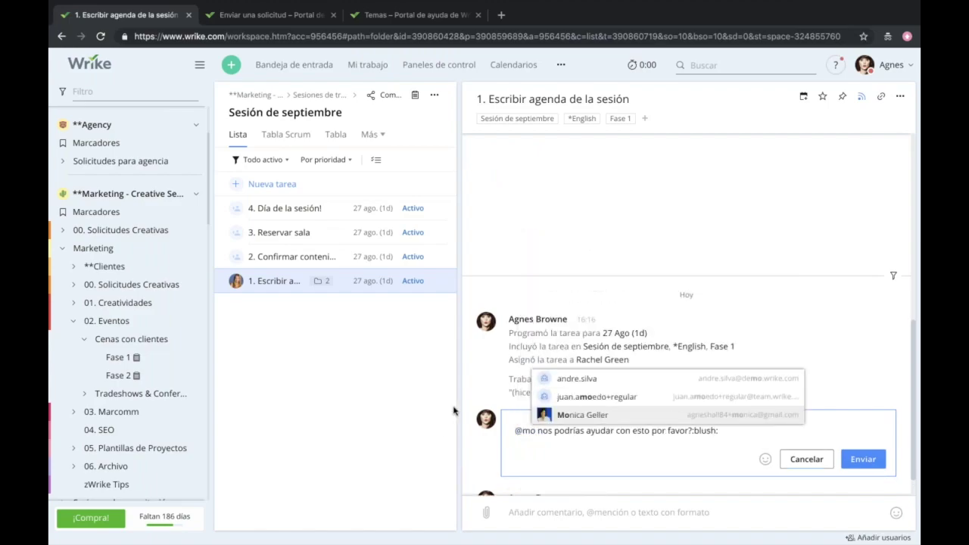
click(623, 416)
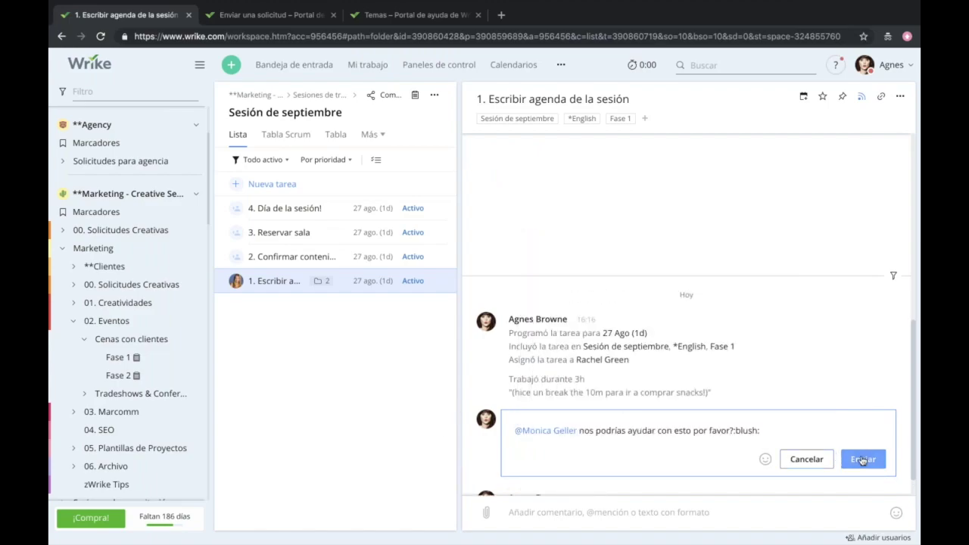
click(862, 459)
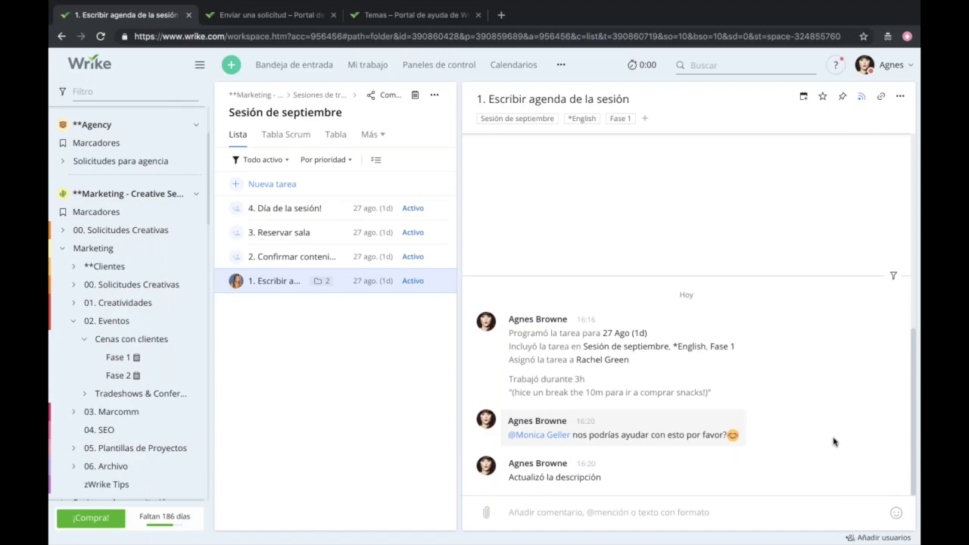
- Star the agenda task and display the starred items in the inbox
scroll(834, 442, up, 5)
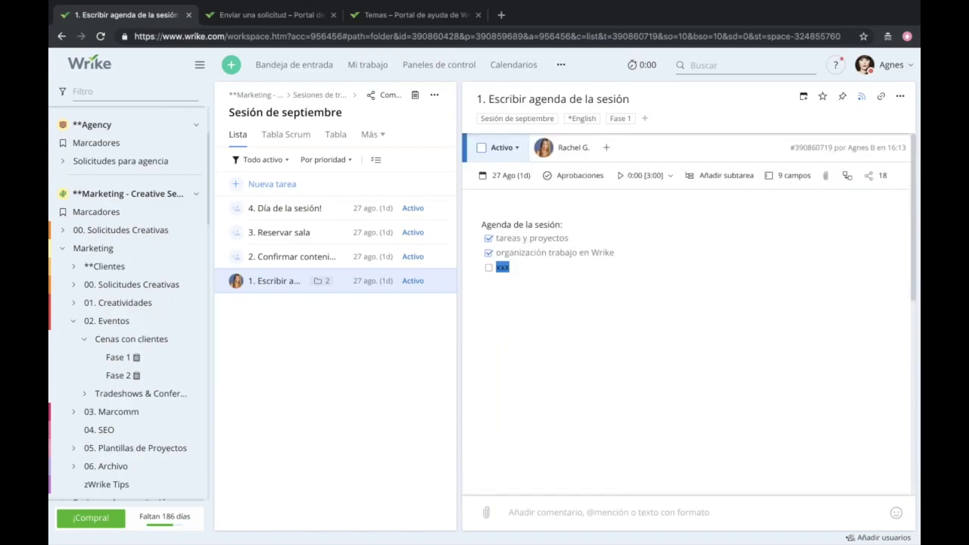
click(823, 97)
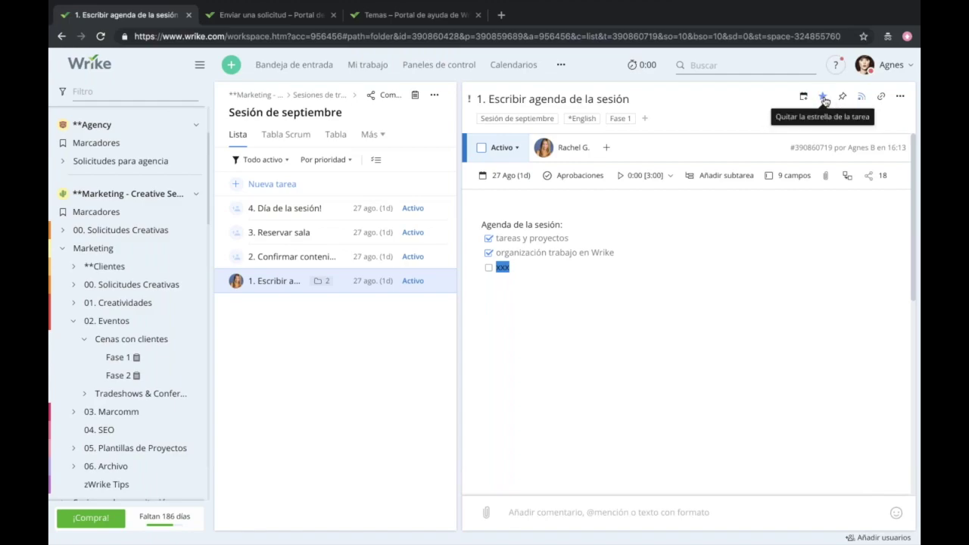
click(299, 67)
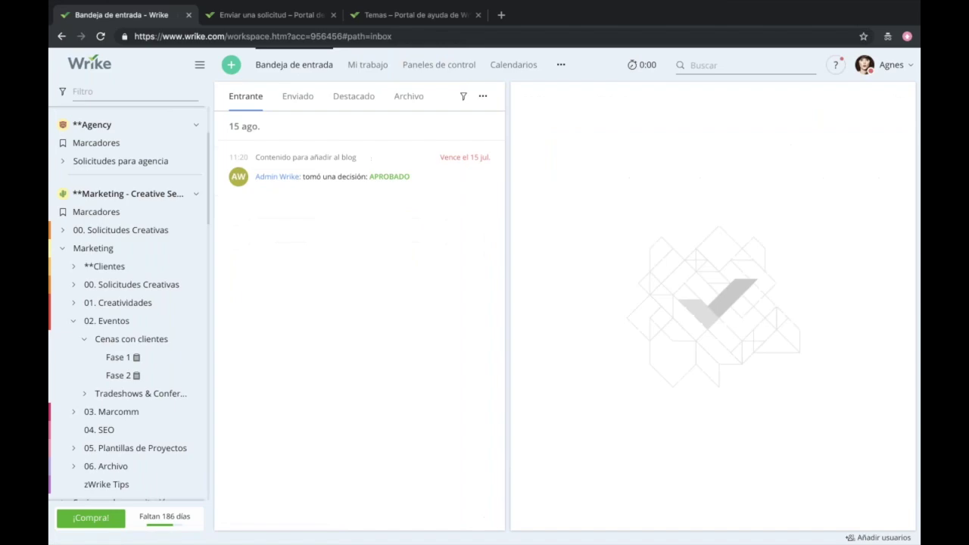
click(353, 97)
scroll(338, 208, down, 2)
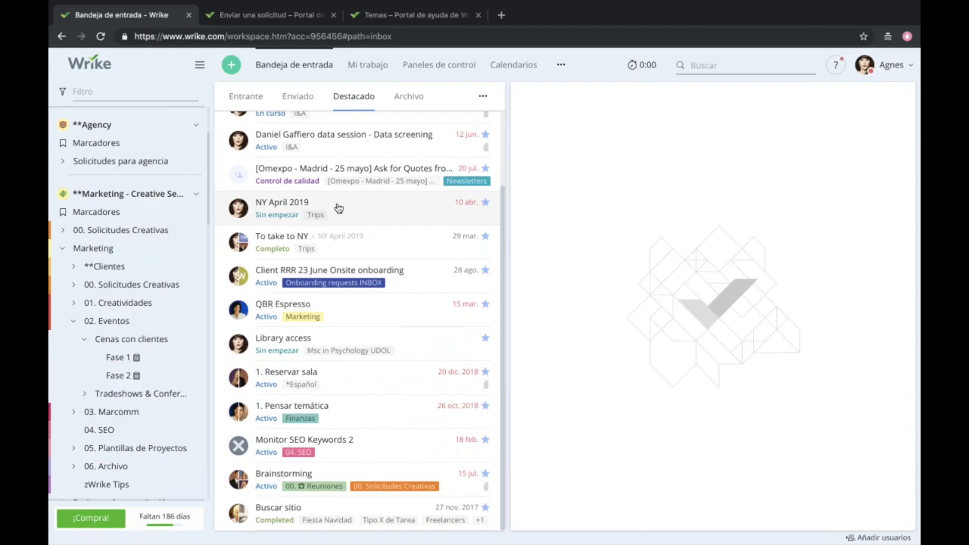
- Open "1. Escribir agenda de la sesión" from the starred list and go to its "Sesión de septiembre" project
scroll(168, 314, down, 10)
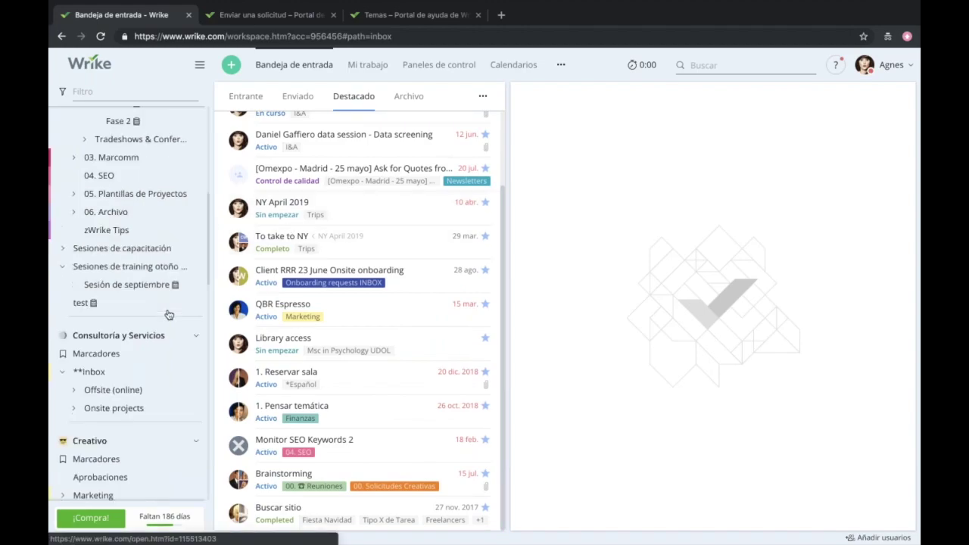
scroll(169, 314, down, 2)
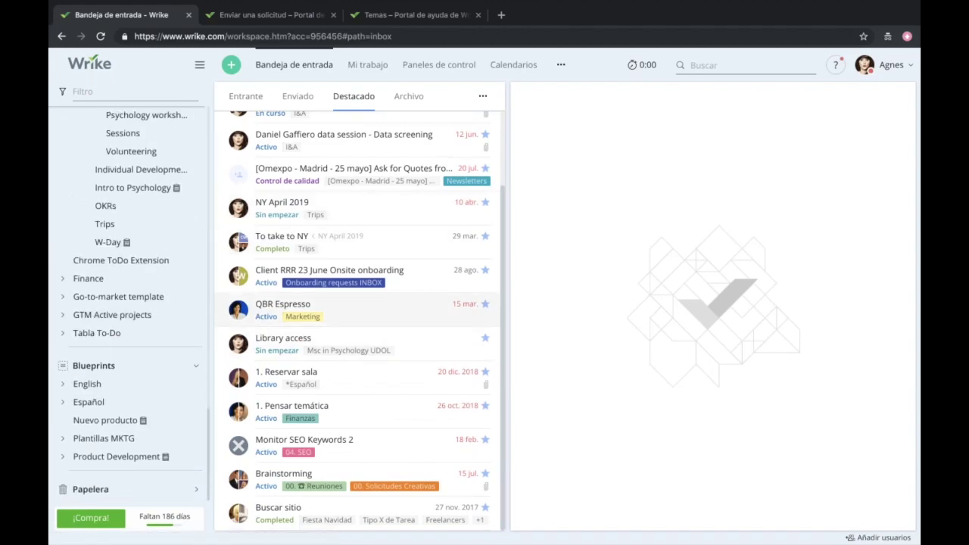
scroll(321, 475, up, 1)
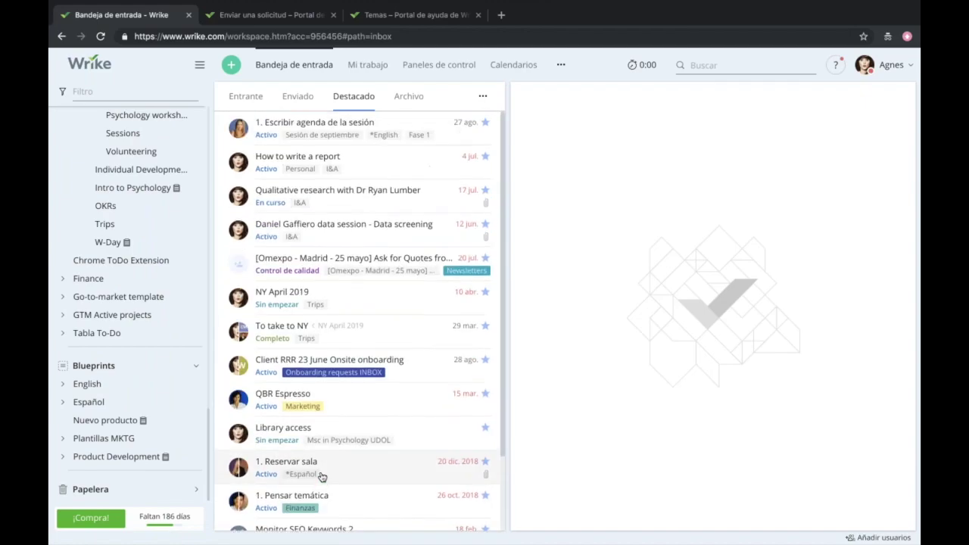
click(357, 124)
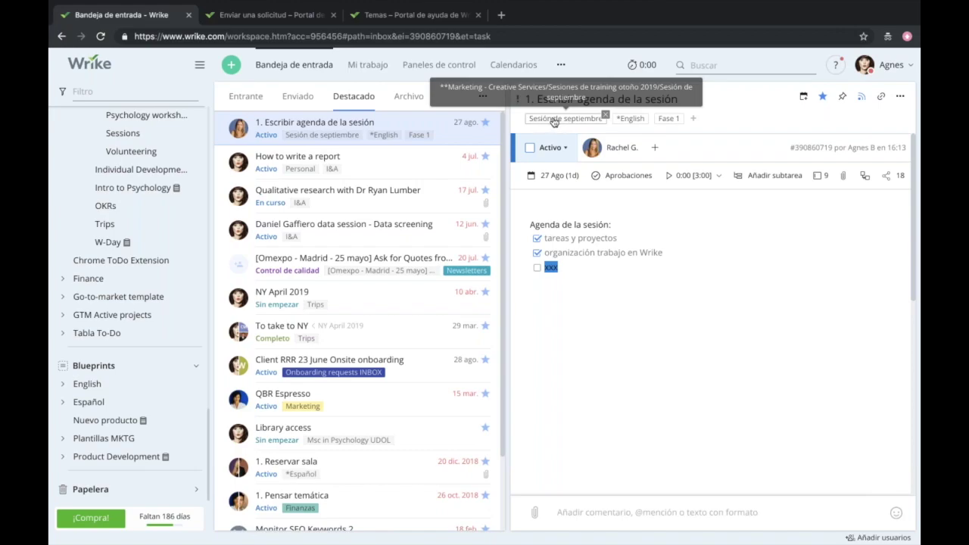
click(554, 120)
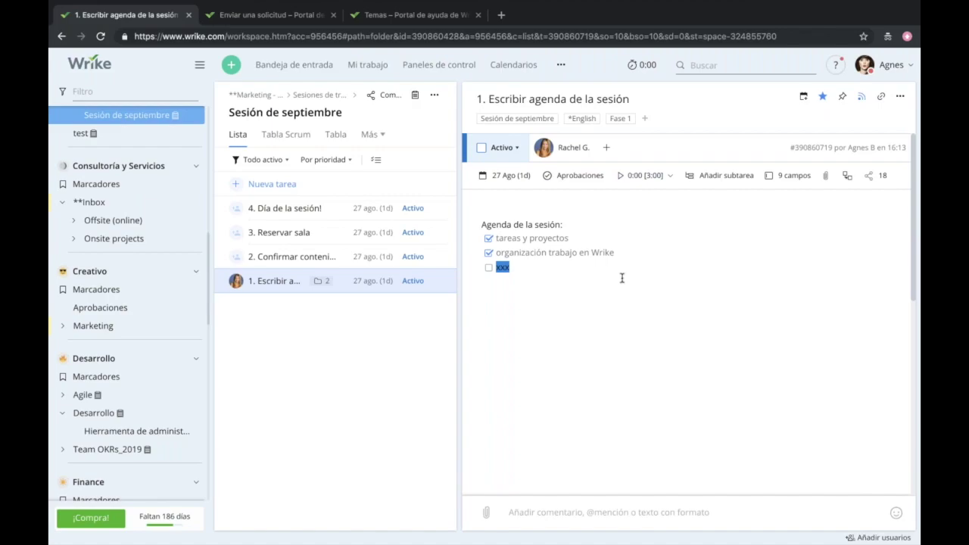
- Widen the task list and examine its filter options, expanding the Autor and Fecha de creación criteria
drag(459, 234, 824, 217)
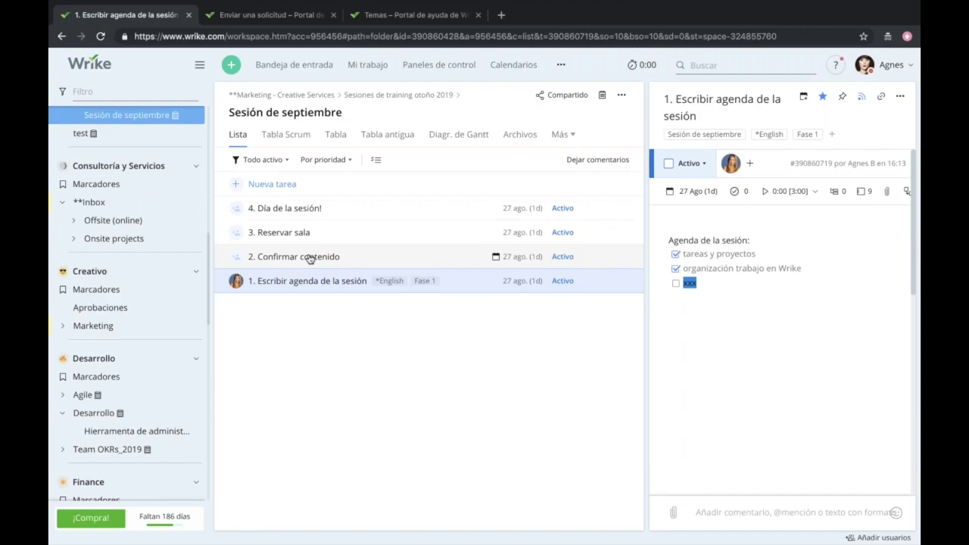
click(235, 163)
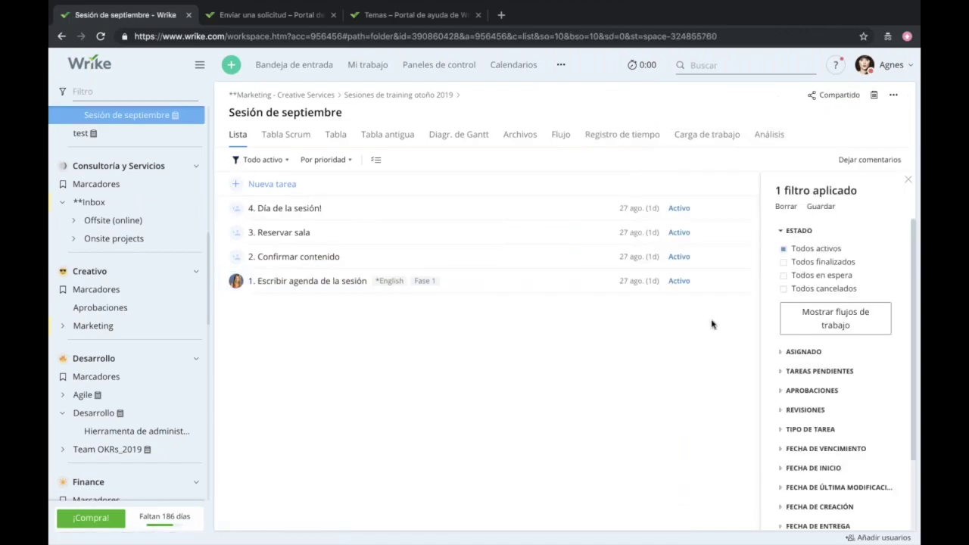
scroll(832, 319, down, 3)
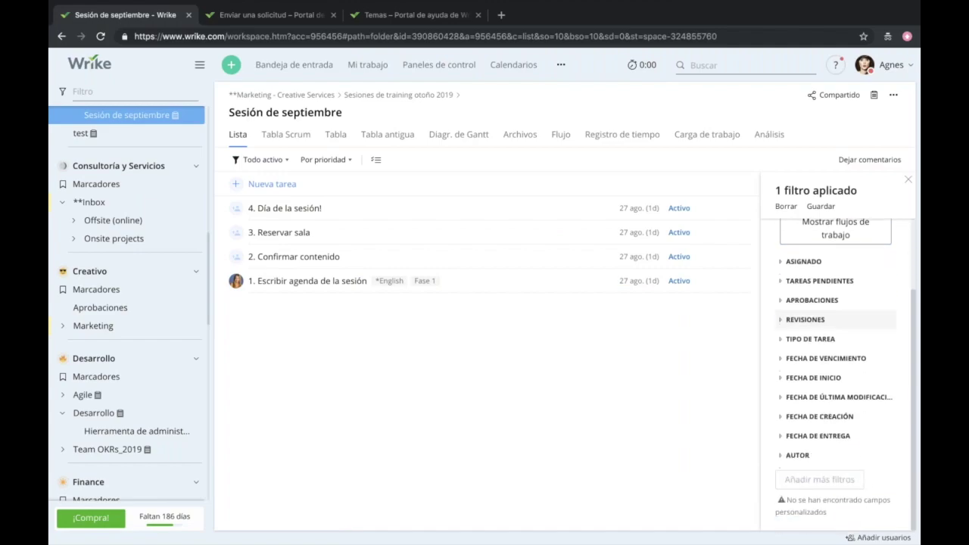
click(782, 457)
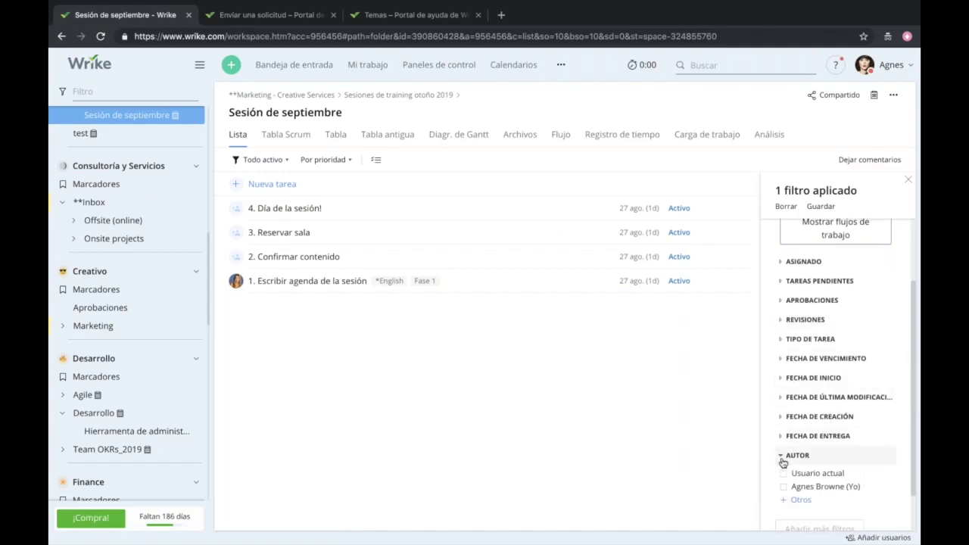
click(783, 419)
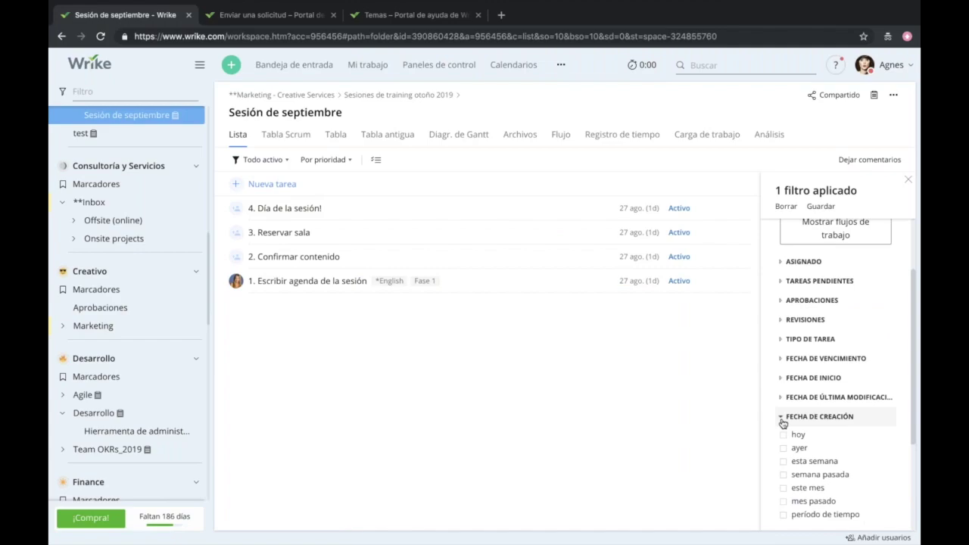
scroll(784, 376, up, 3)
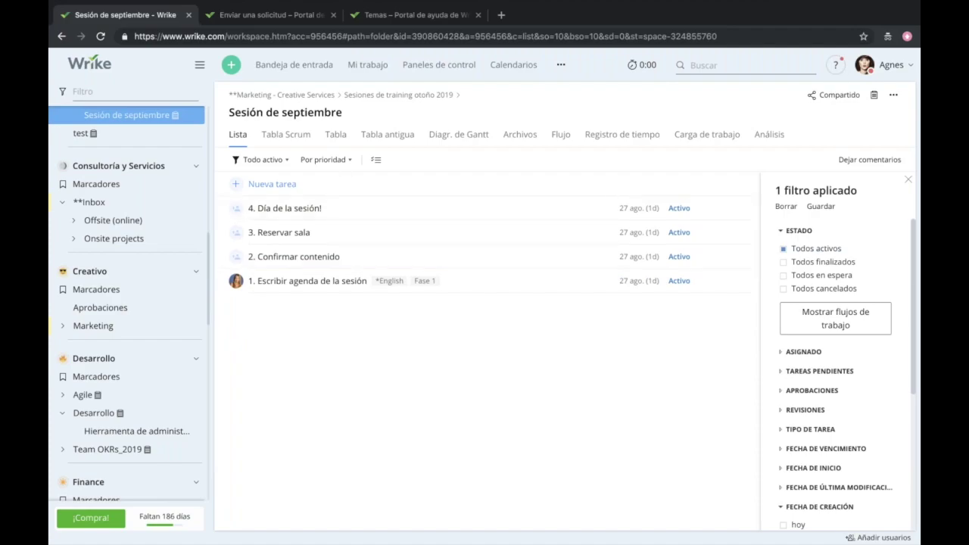
- Check the sorting options, keep the priority order, and manually rearrange the tasks into the sequence 2, 4, 1, 3
click(323, 160)
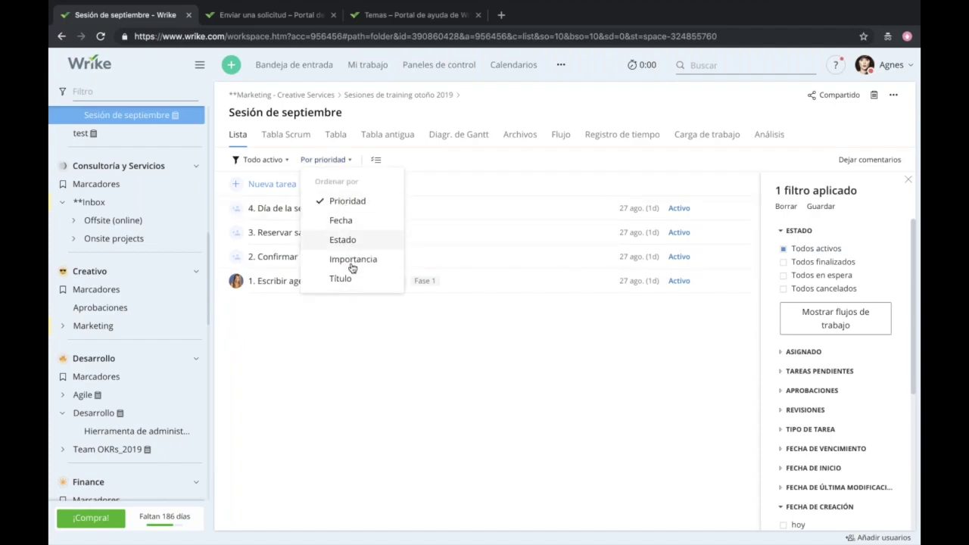
click(335, 329)
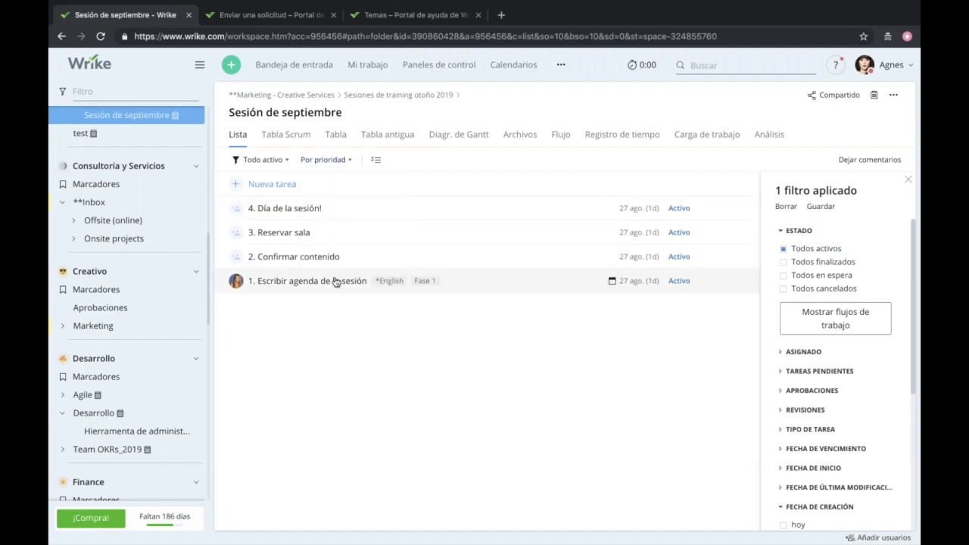
drag(336, 281, 340, 230)
drag(337, 280, 337, 208)
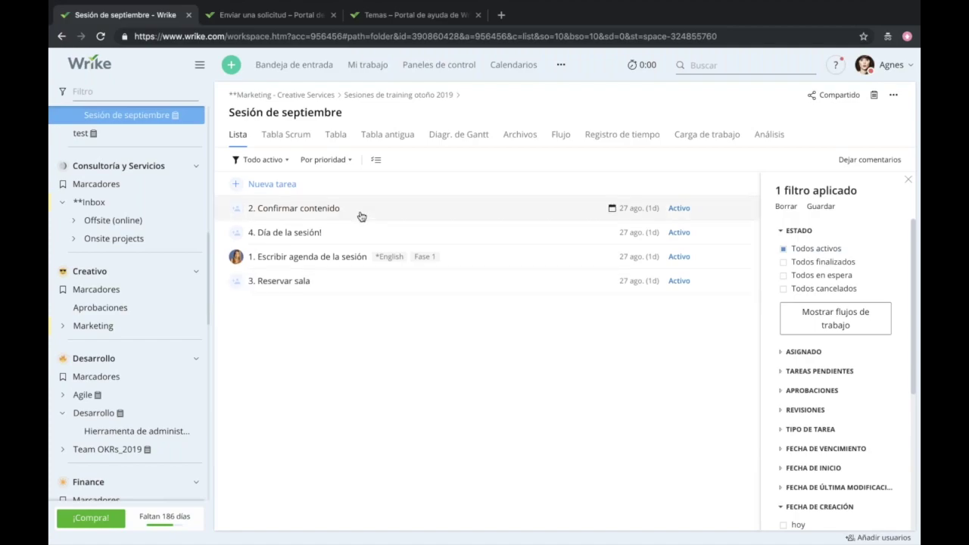
- Select all tasks in the list for bulk editing and examine the choices for adding an assignee and moving them to another folder
click(378, 162)
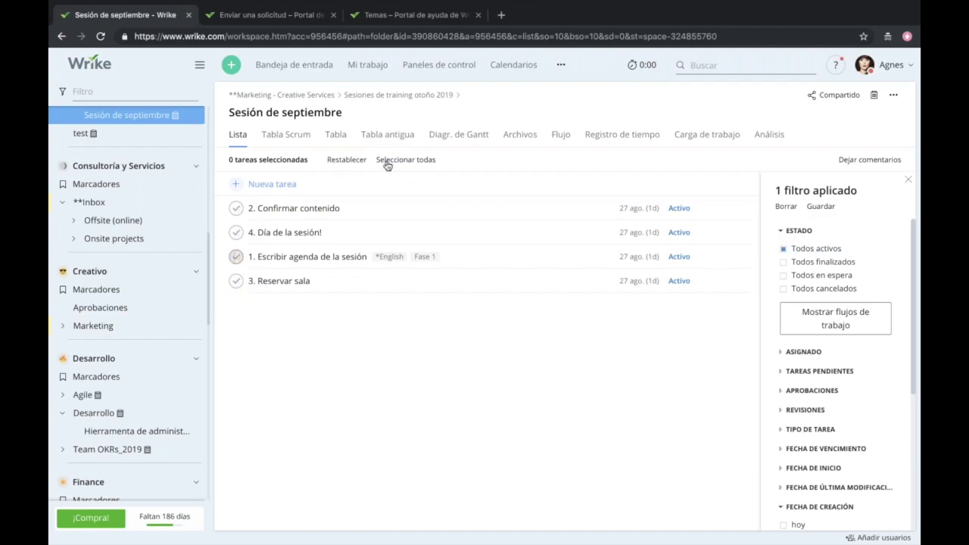
click(386, 162)
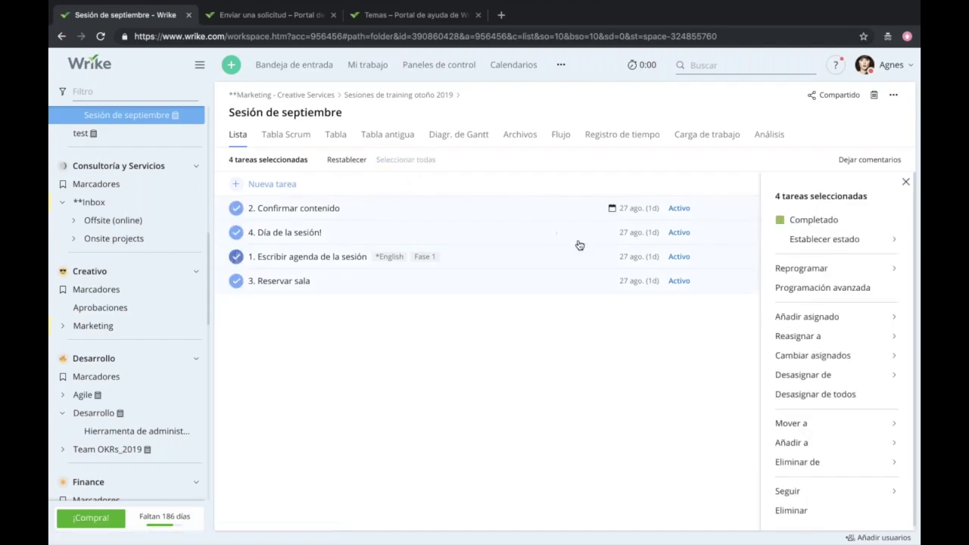
click(838, 319)
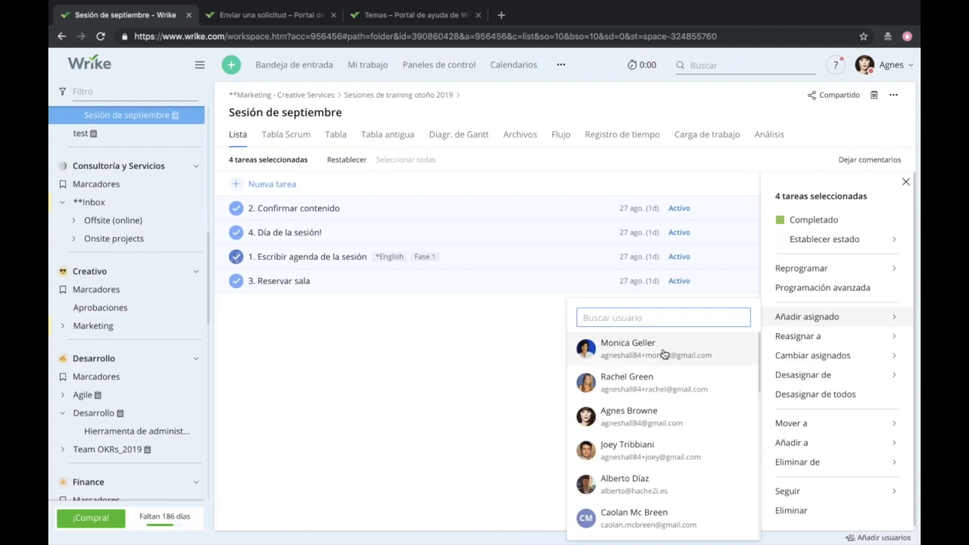
scroll(643, 418, down, 1)
scroll(643, 418, down, 3)
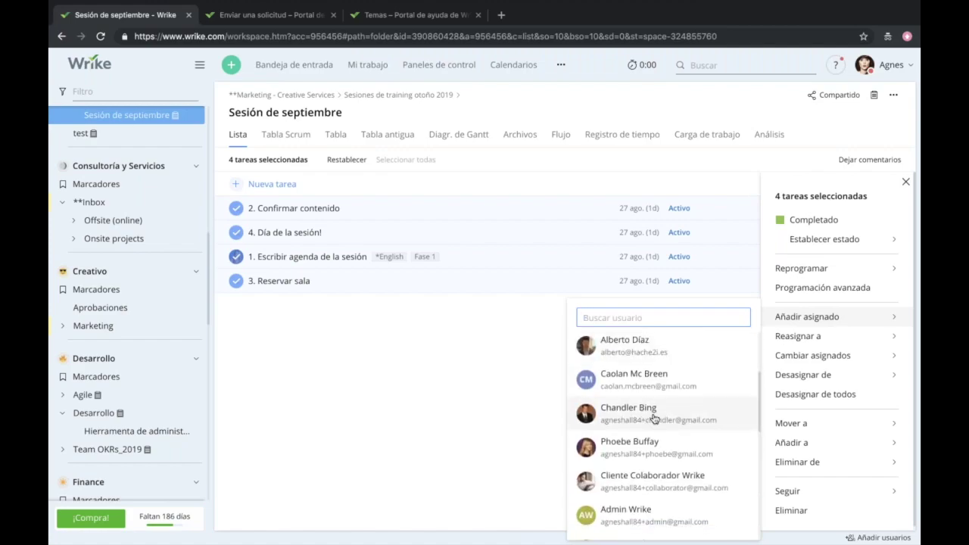
click(823, 425)
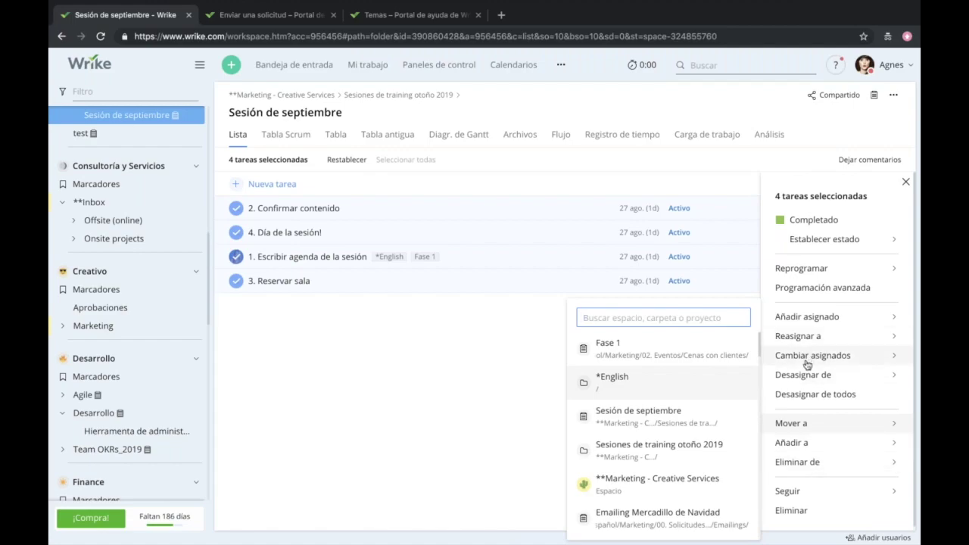
scroll(807, 365, down, 1)
scroll(808, 365, up, 1)
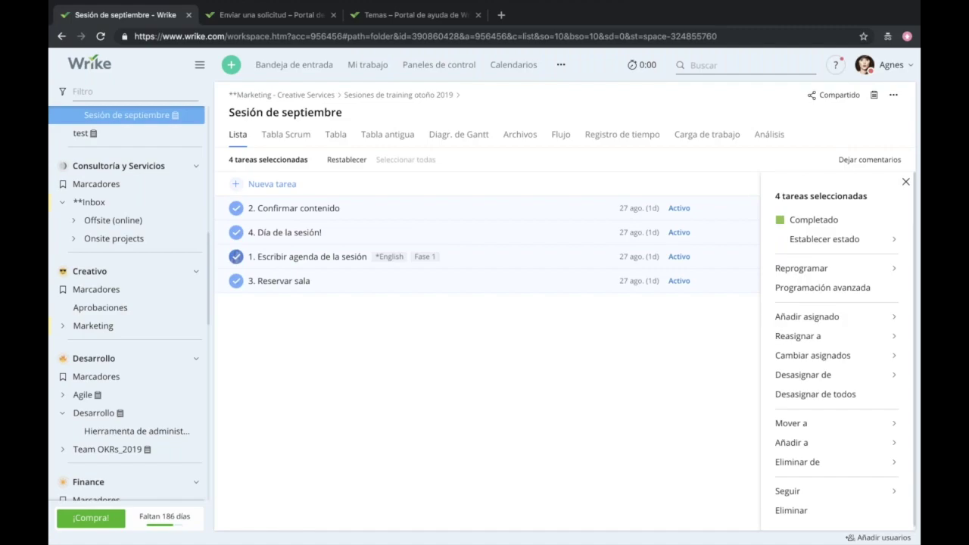
- On the project's Scrum board, move "2. Confirmar contenido" to Completado and "1. Escribir agenda de la sesión" to Diferida
click(286, 134)
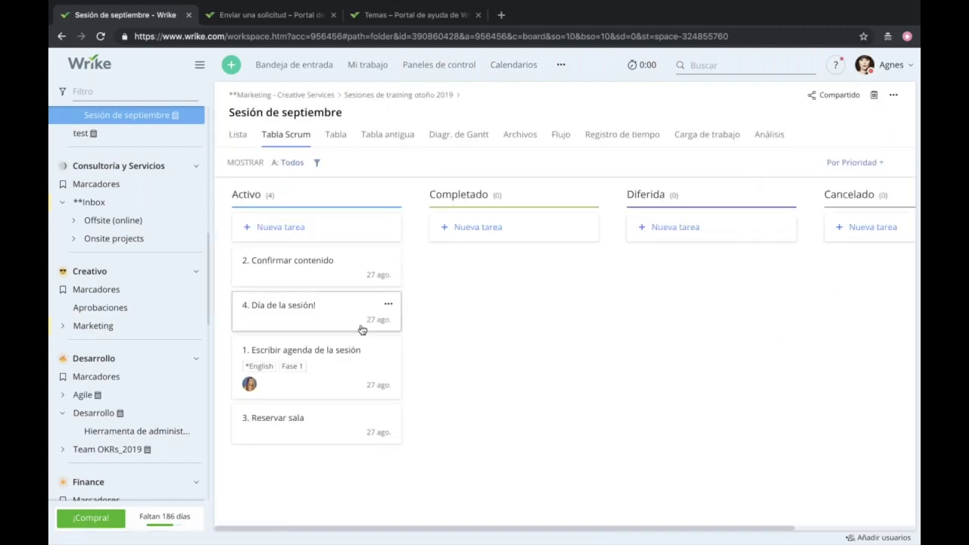
scroll(361, 328, right, 3)
scroll(351, 333, left, 3)
drag(307, 274, 496, 303)
drag(315, 319, 766, 349)
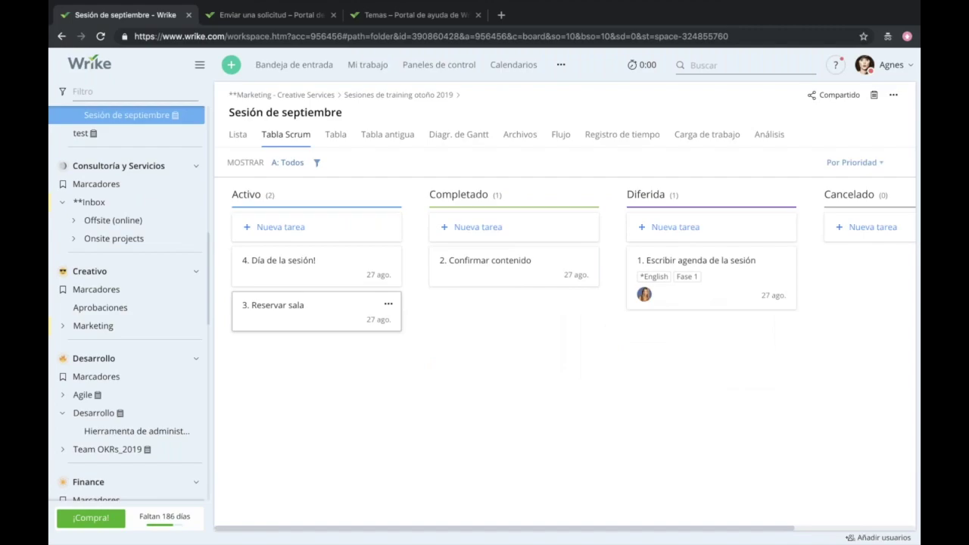
scroll(564, 341, right, 4)
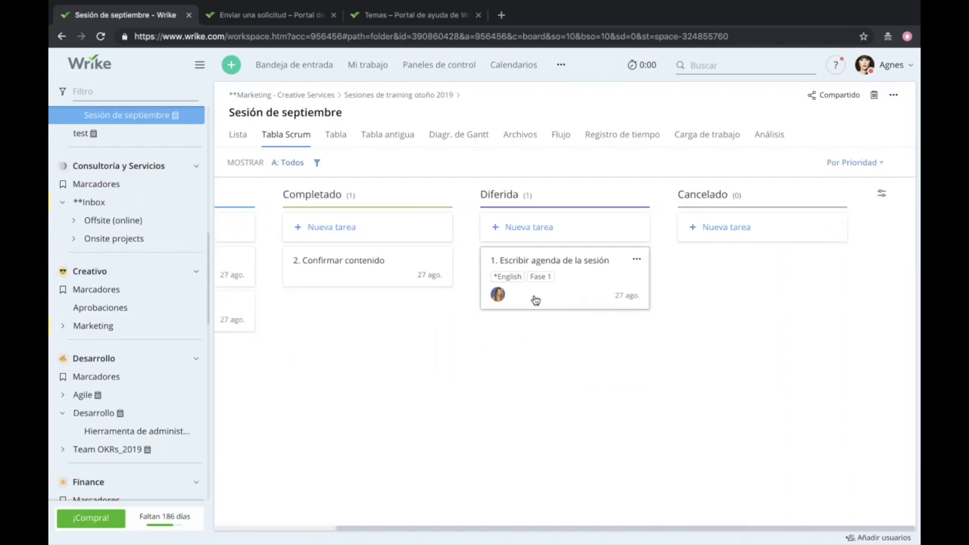
scroll(549, 368, left, 3)
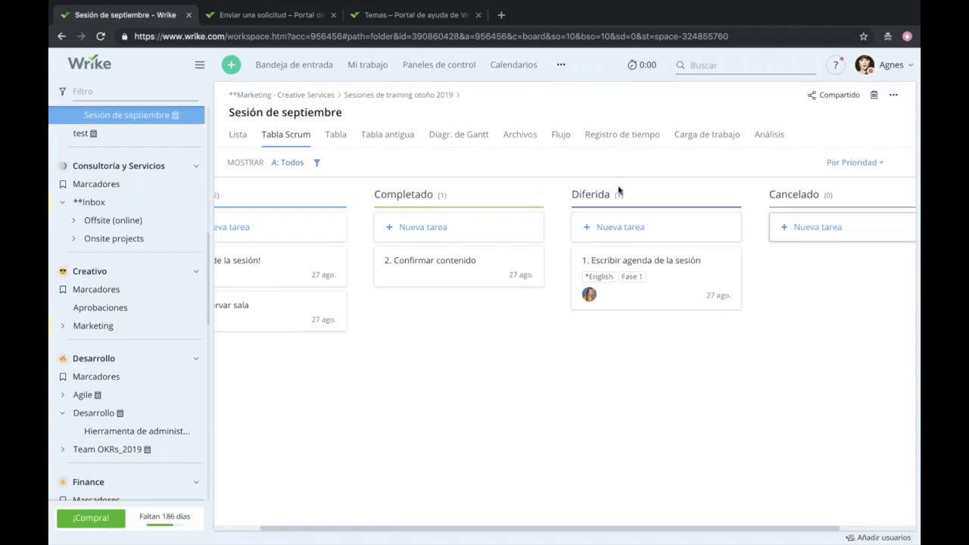
scroll(454, 195, left, 1)
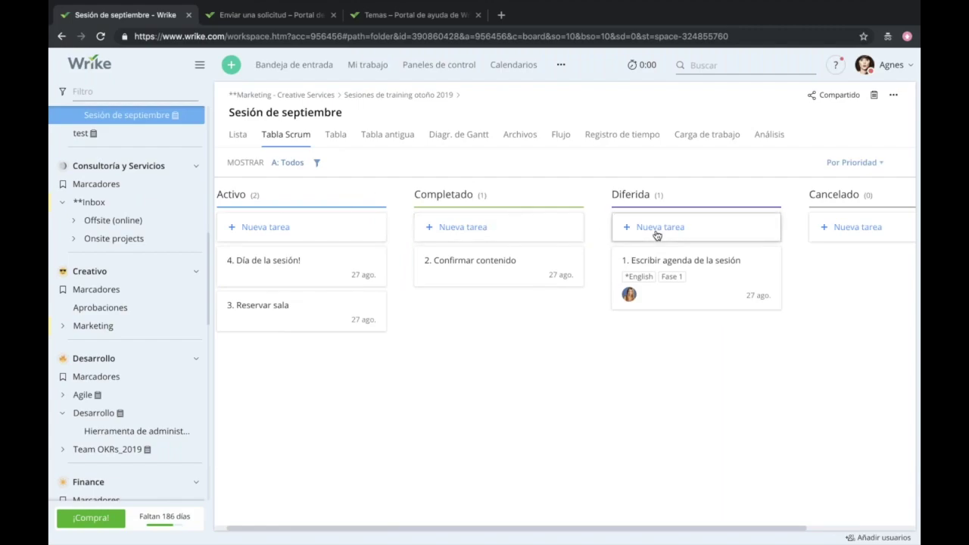
- Show the project in the Tabla view and narrow the Título and Asignado columns until the Duración column fits
click(336, 136)
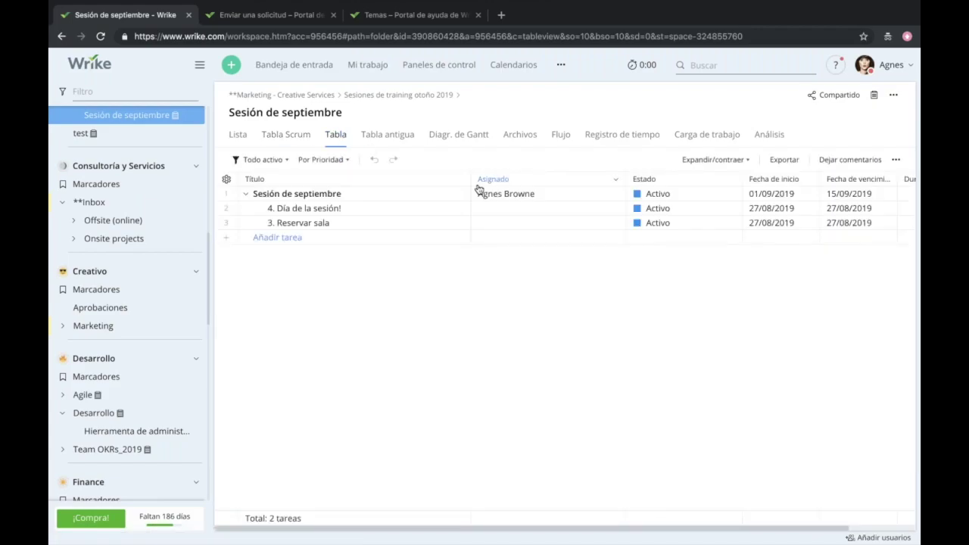
drag(471, 179, 436, 179)
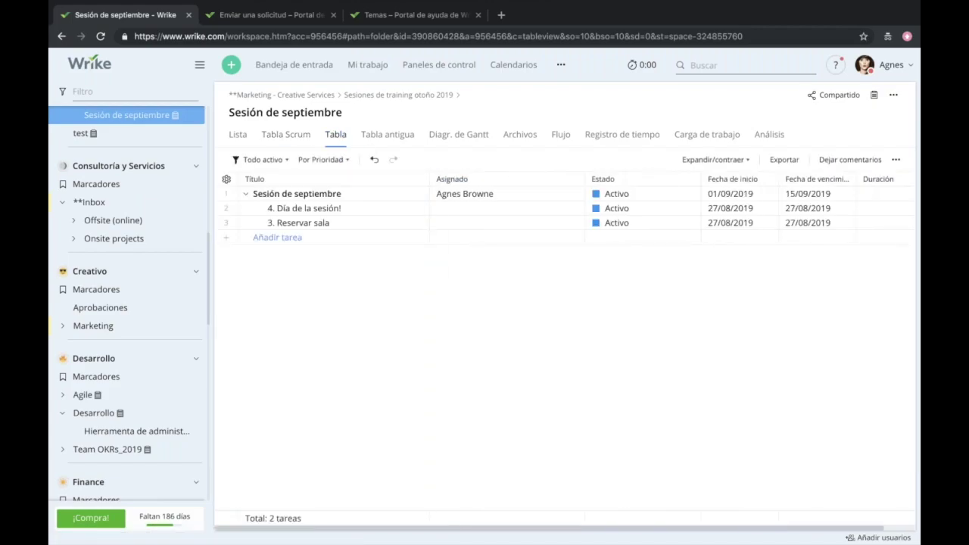
drag(585, 176, 536, 176)
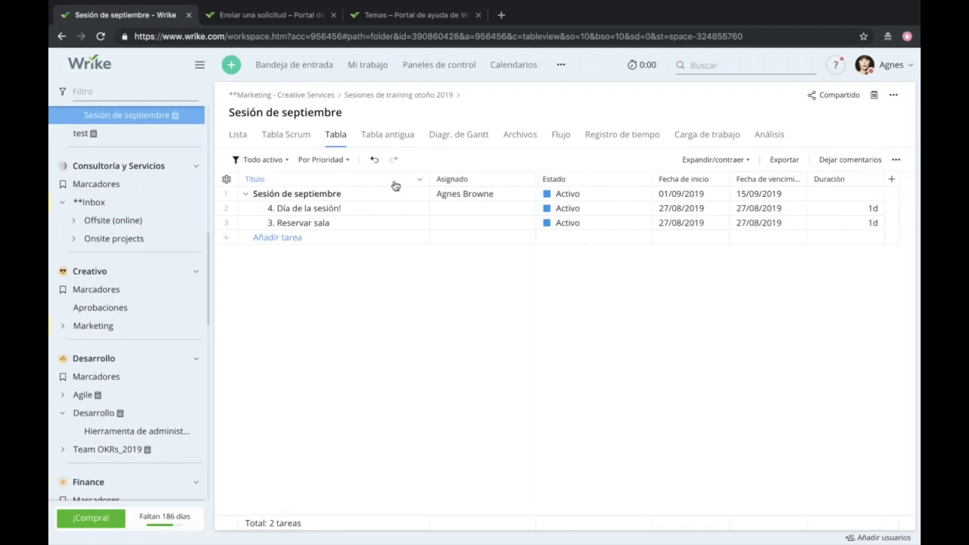
- Filter the table to Todas las tareas and narrow the Título column to fit the longest task name
click(277, 162)
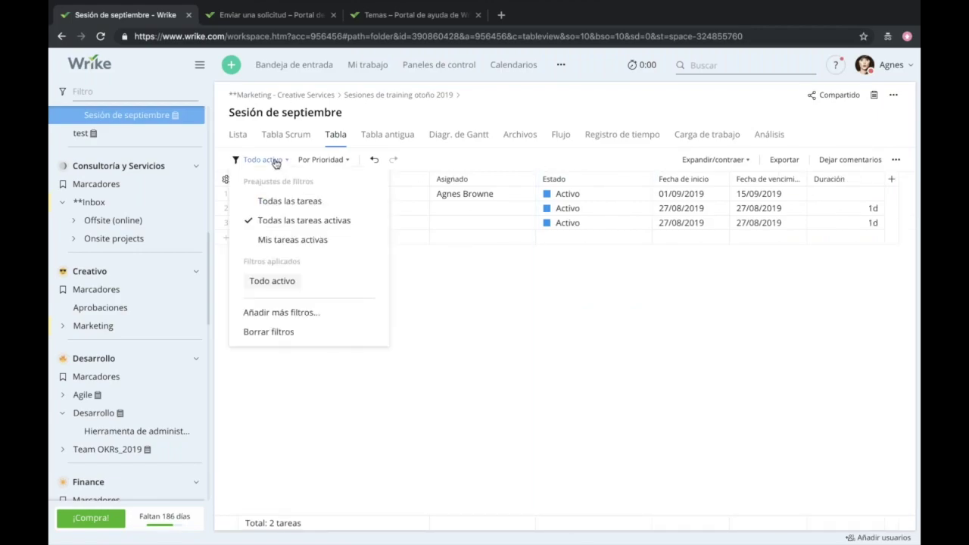
click(290, 201)
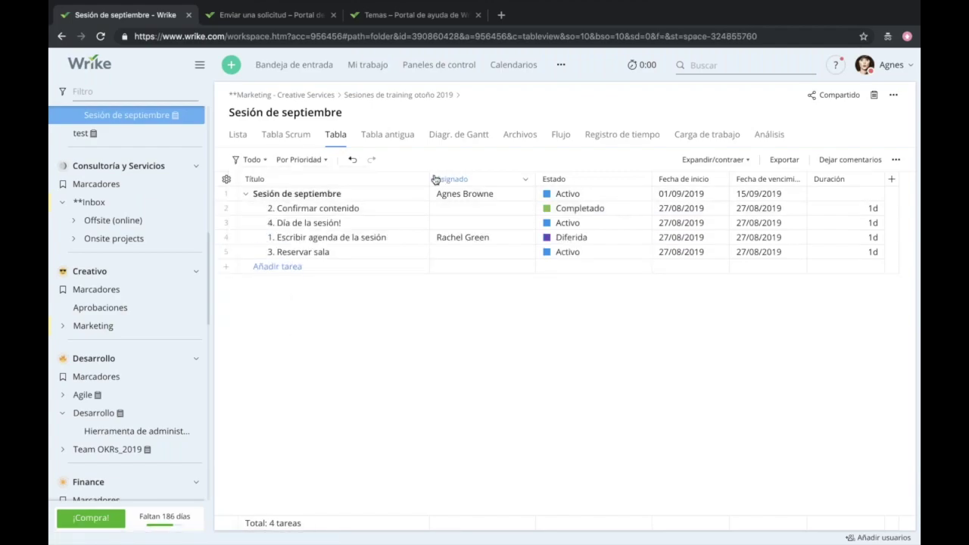
drag(429, 177, 364, 171)
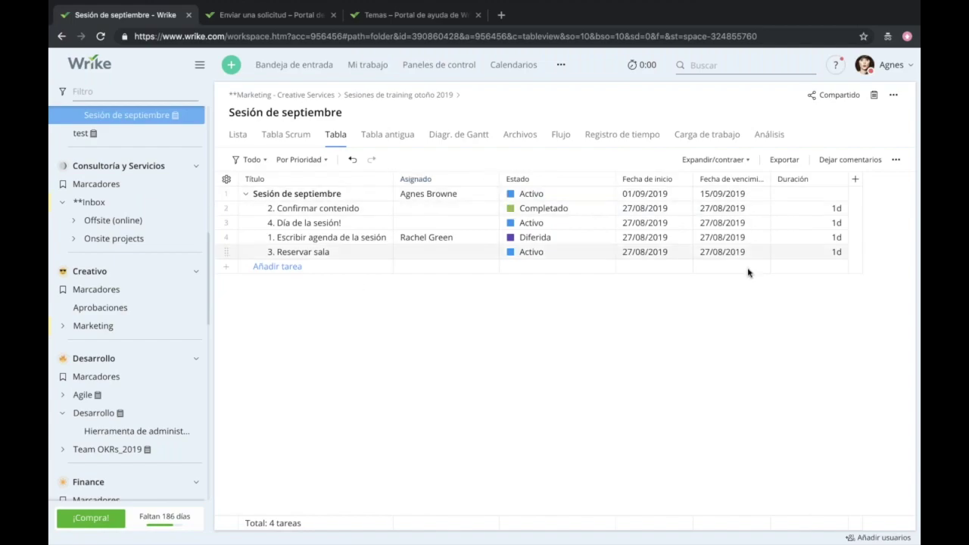
- Look through the columns available to add to the table and start a new custom field named "presupuesto"
click(855, 179)
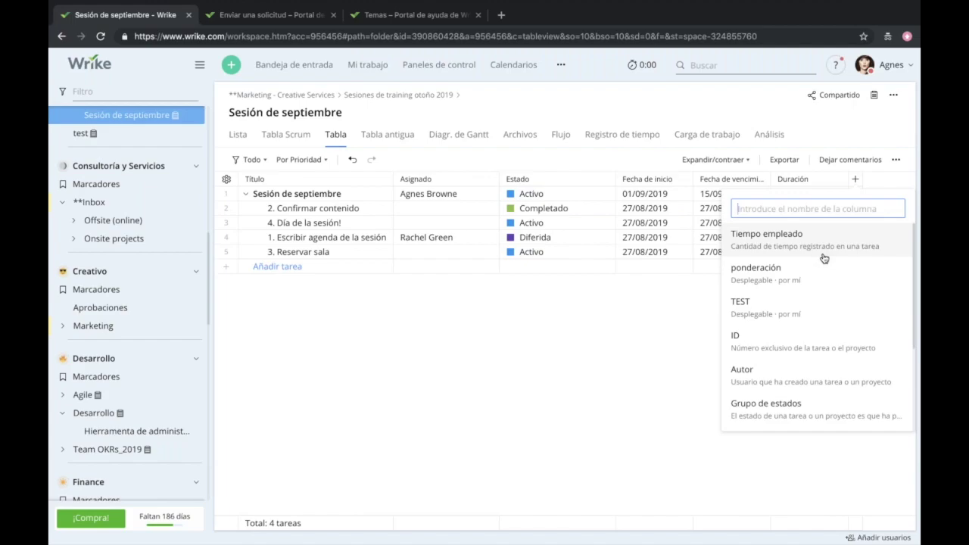
scroll(823, 259, down, 3)
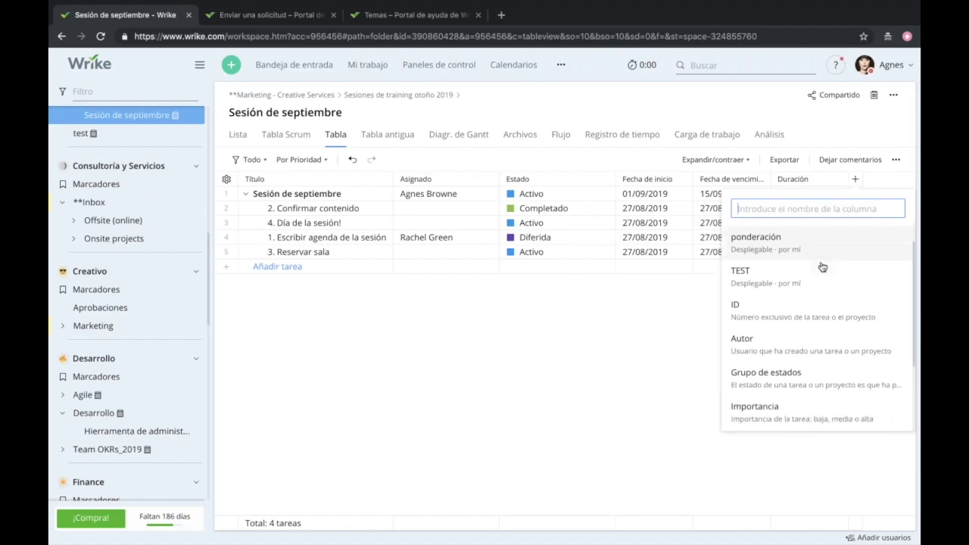
scroll(822, 266, down, 2)
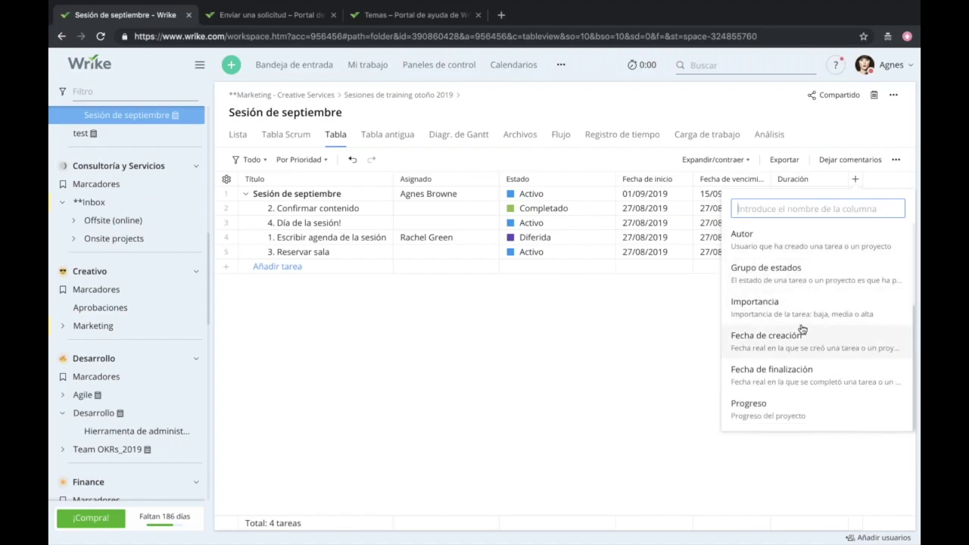
text(i)
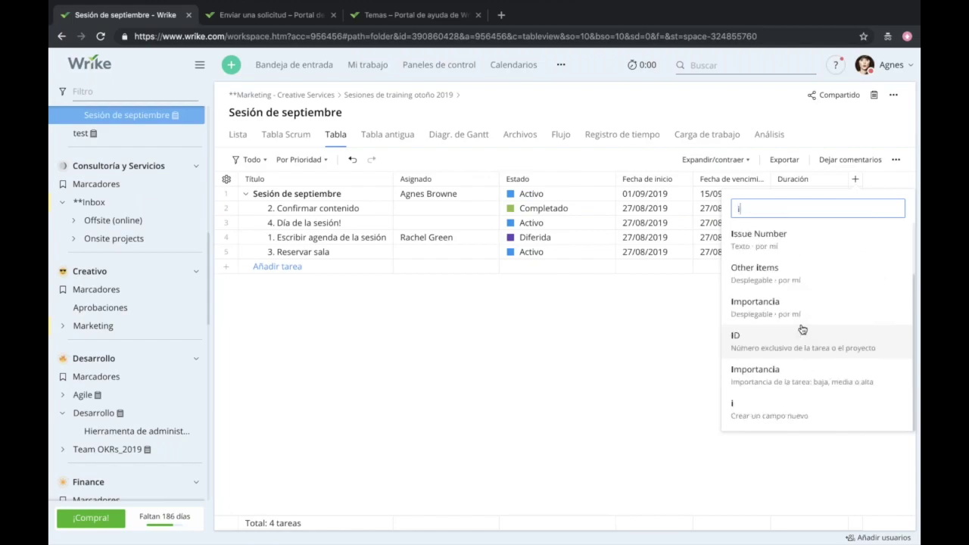
click(745, 409)
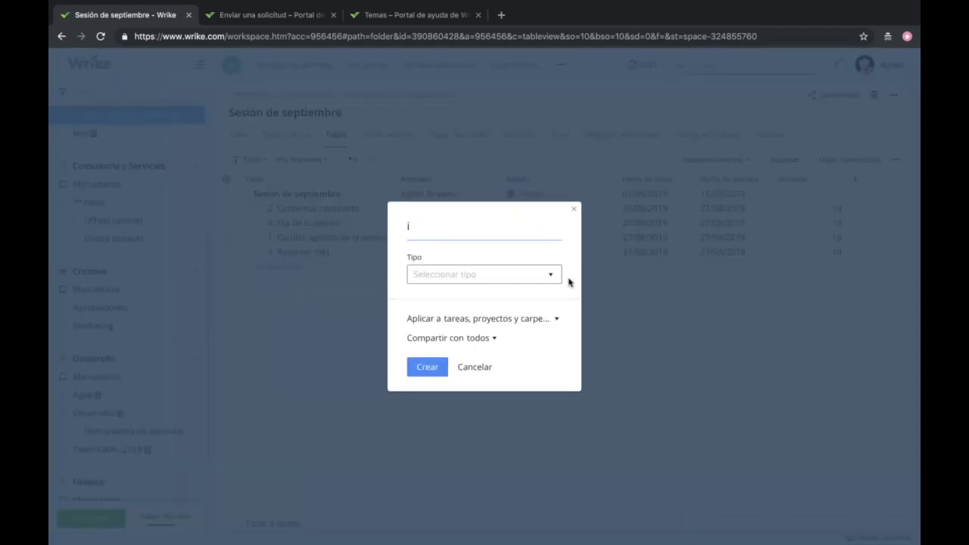
key(BackSpace)
text(presupeues)
key(BackSpace)
key(BackSpace)
key(BackSpace)
key(BackSpace)
text(uesto)
- Set the presupuesto field's type to Moneda, look through the available currency symbols, and cancel creating the field
click(488, 274)
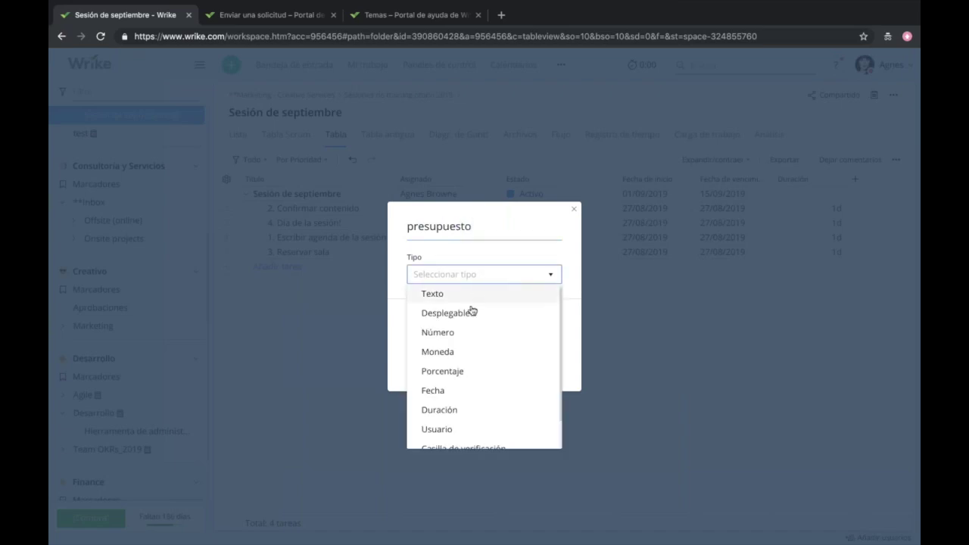
click(455, 352)
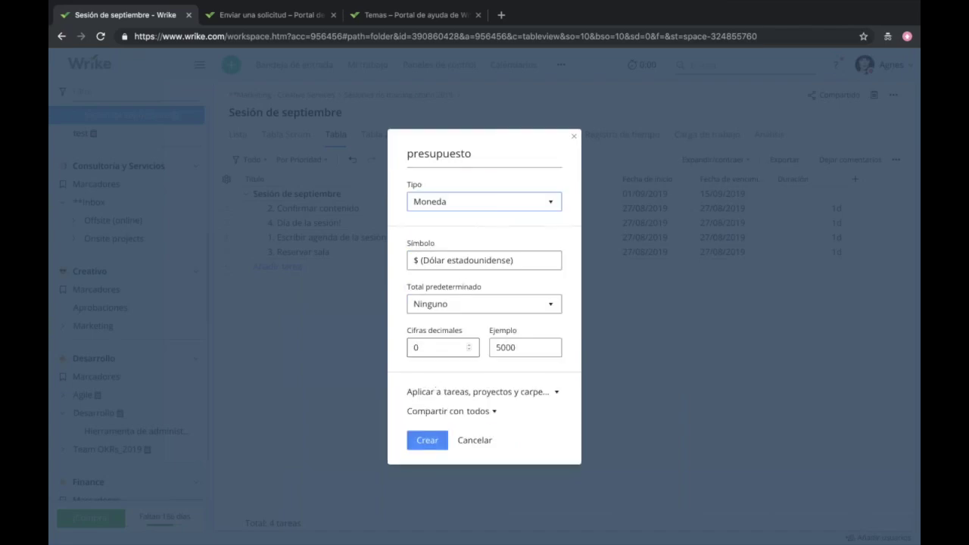
click(473, 260)
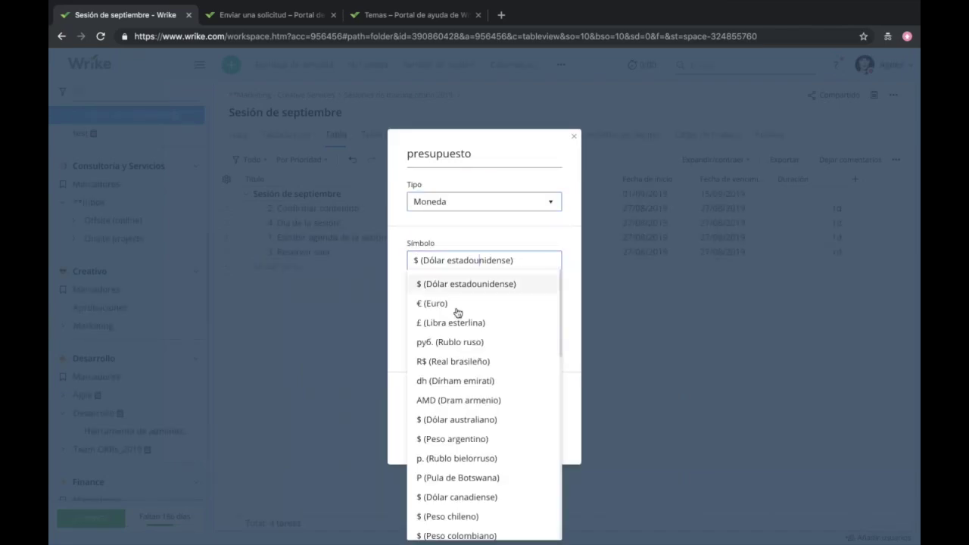
scroll(457, 315, down, 3)
scroll(456, 315, down, 5)
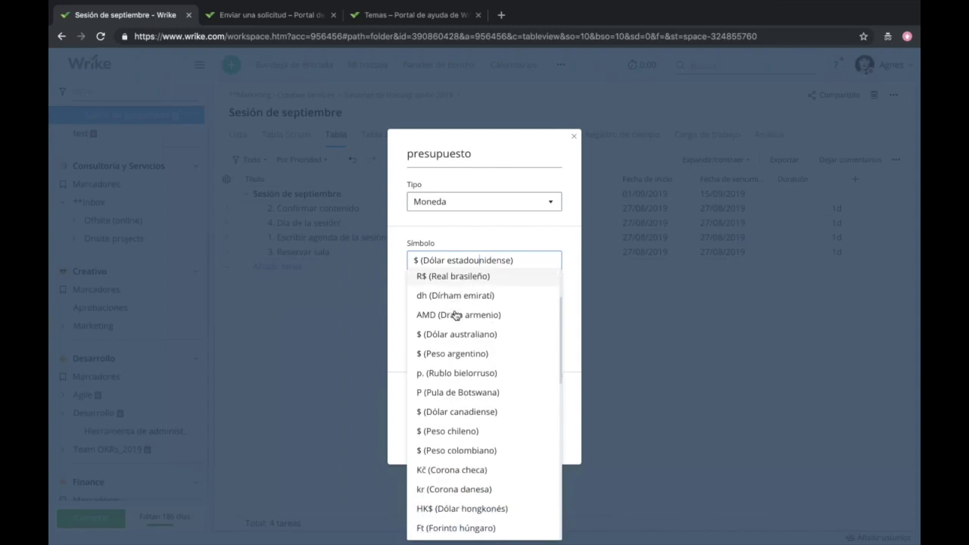
scroll(445, 340, down, 5)
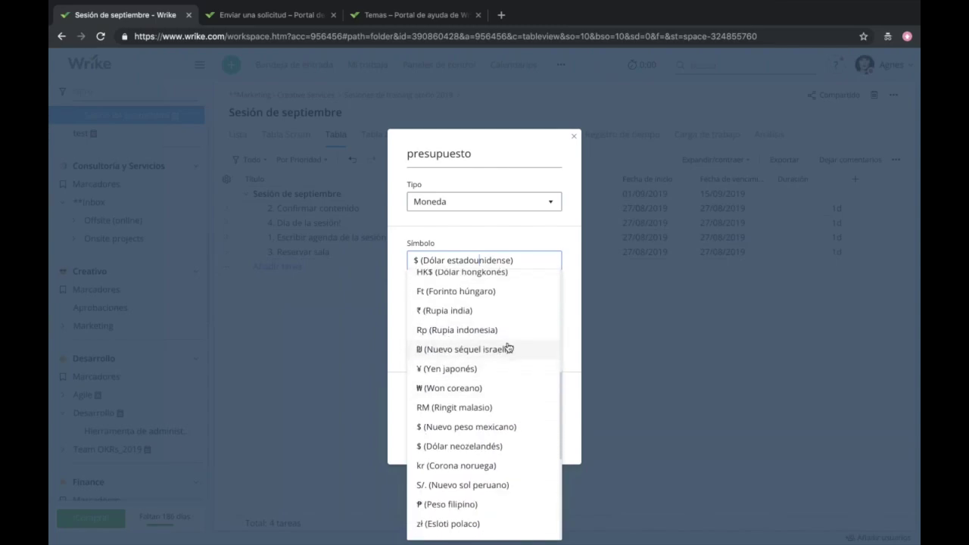
scroll(504, 346, down, 5)
scroll(508, 346, down, 2)
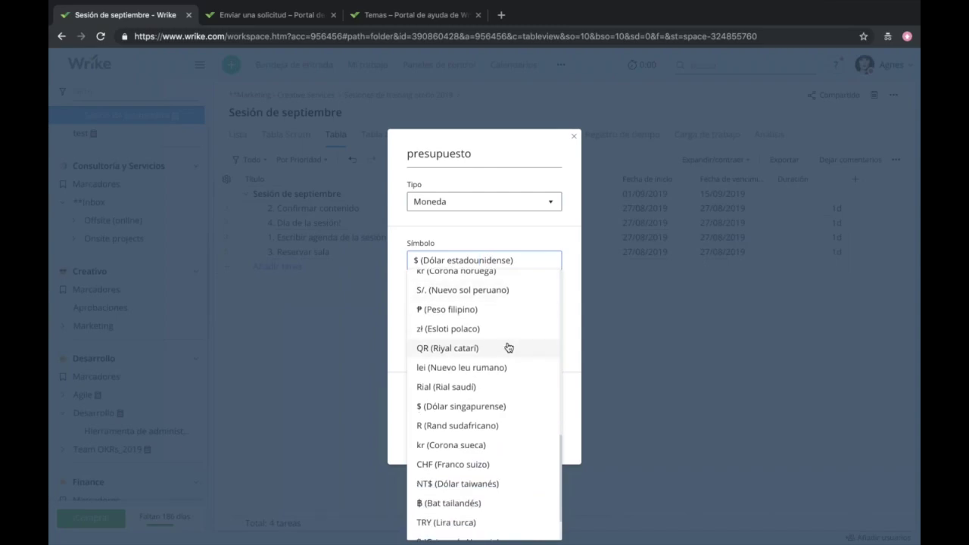
click(575, 289)
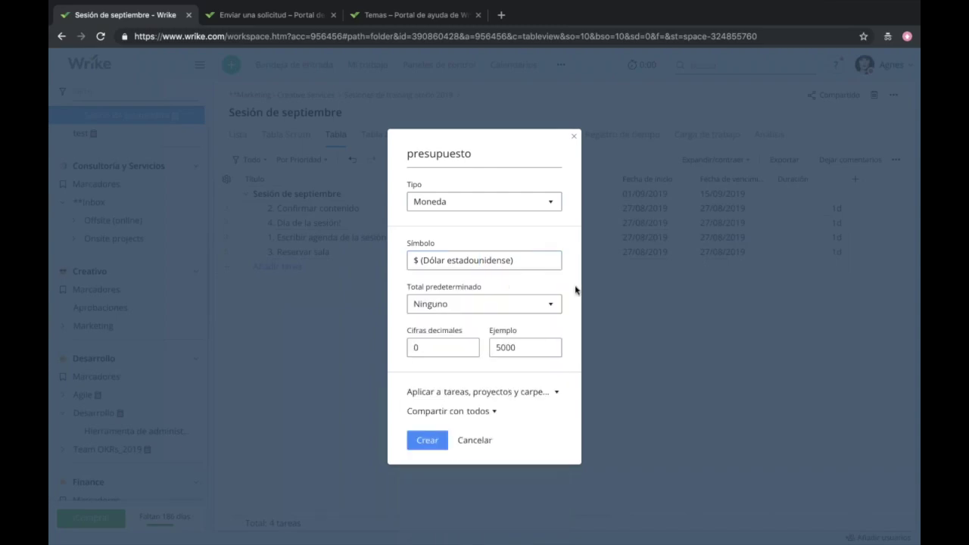
click(471, 440)
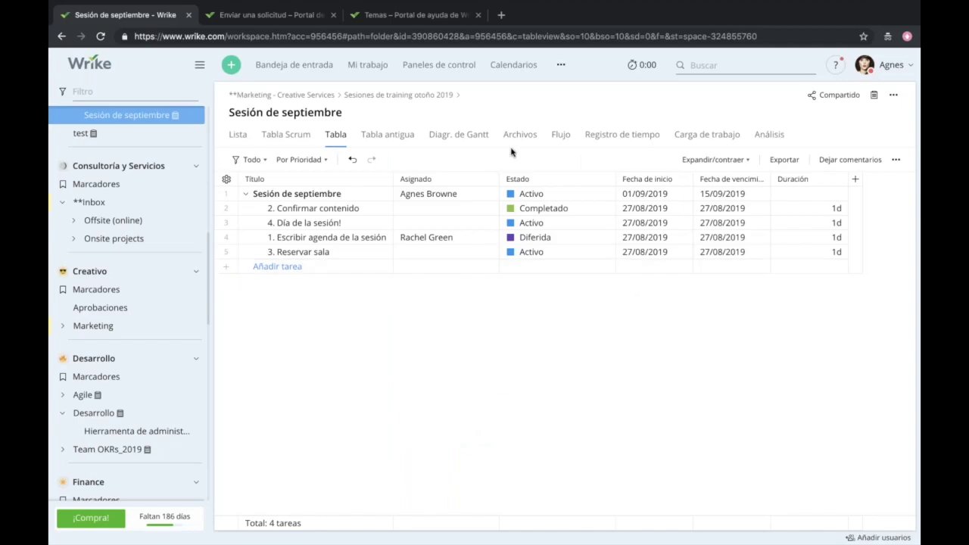
- Show the project as a Gantt chart, remove the Todos activos status filter, and collapse the task table beside the timeline
click(472, 141)
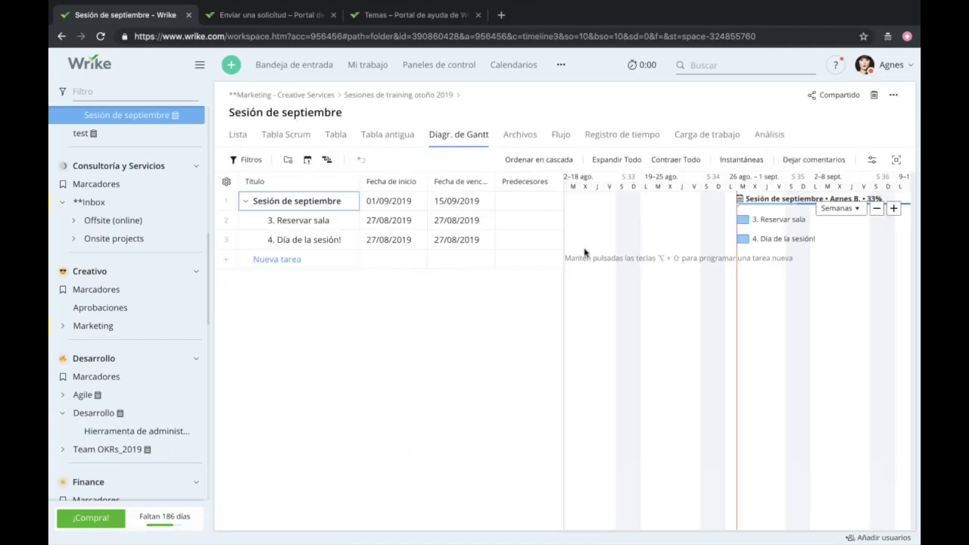
click(251, 164)
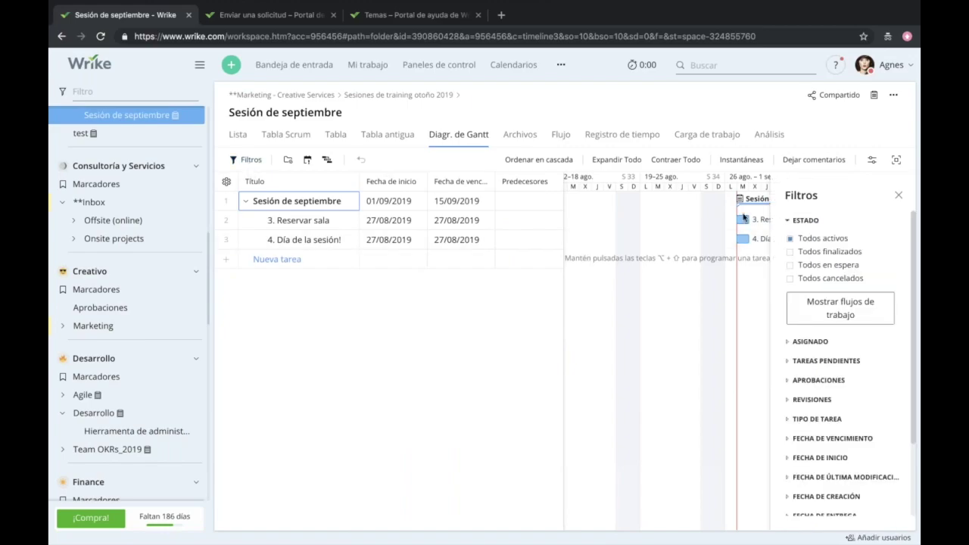
click(789, 239)
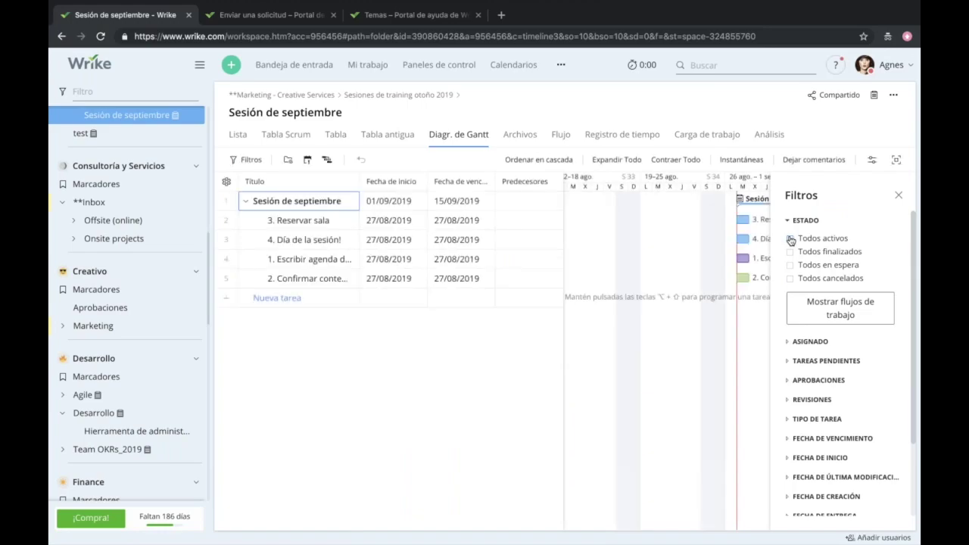
click(898, 195)
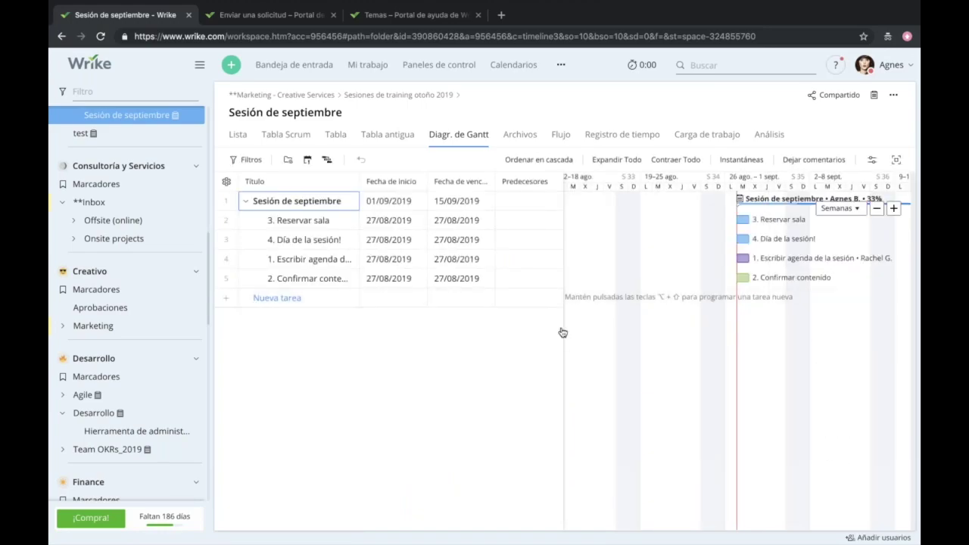
click(566, 361)
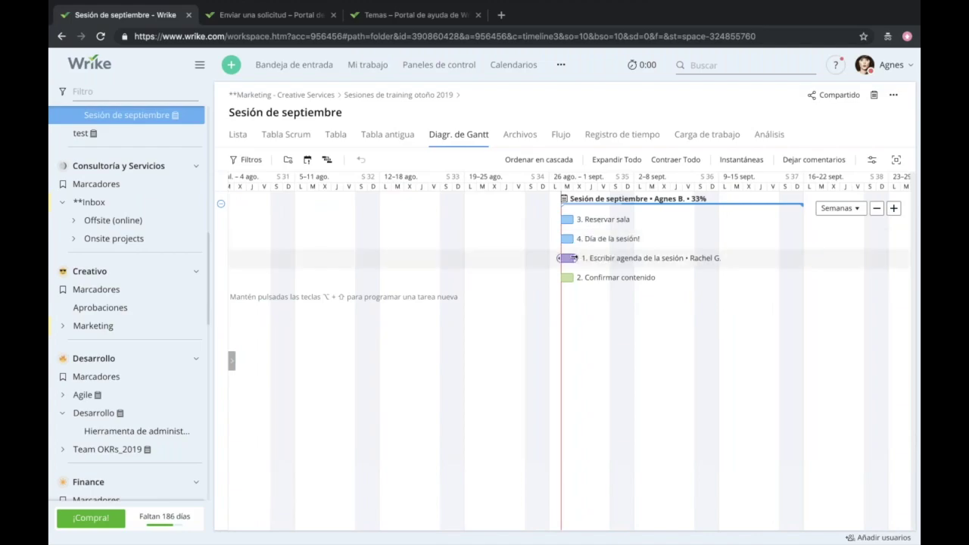
- Change the status of "1. Escribir agenda de la sesión" to Activo and return to the Gantt chart
mouse_move(570, 261)
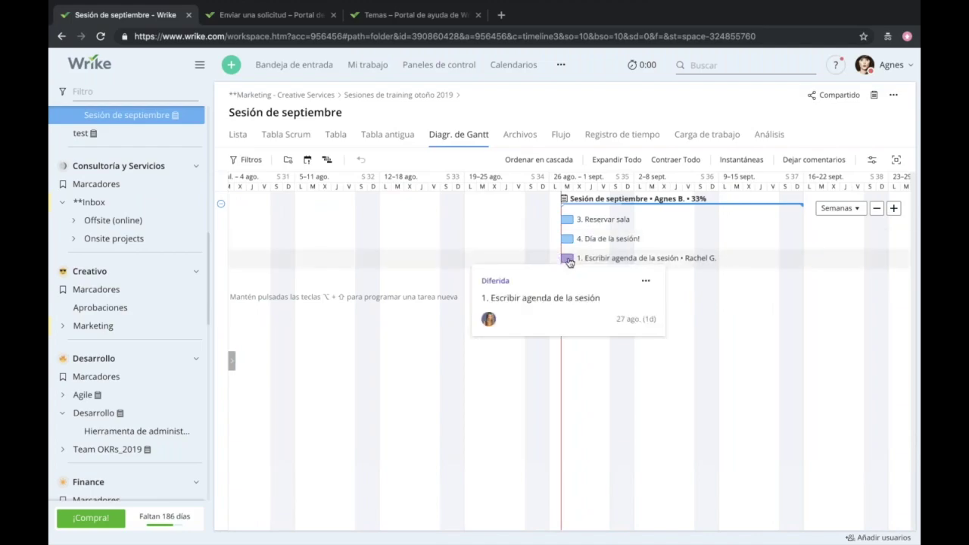
click(508, 299)
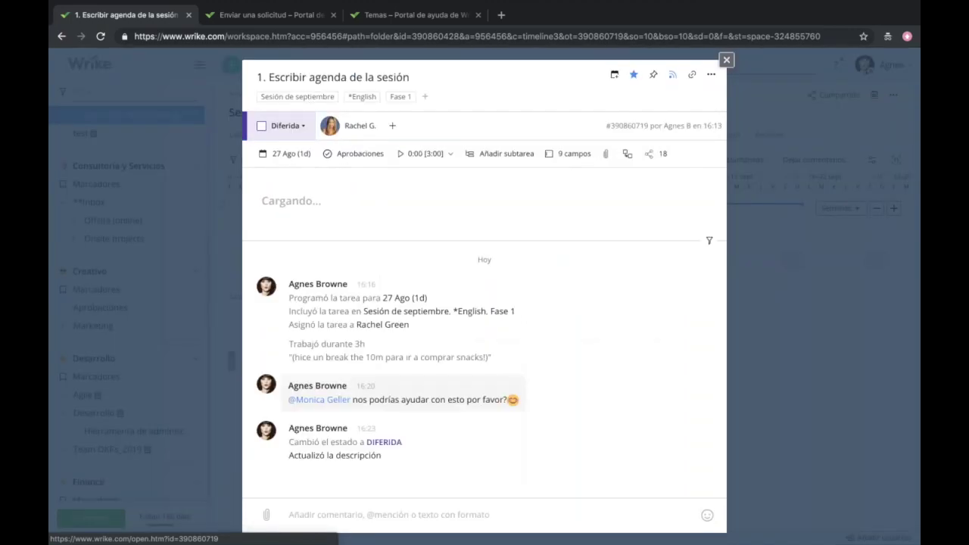
click(284, 125)
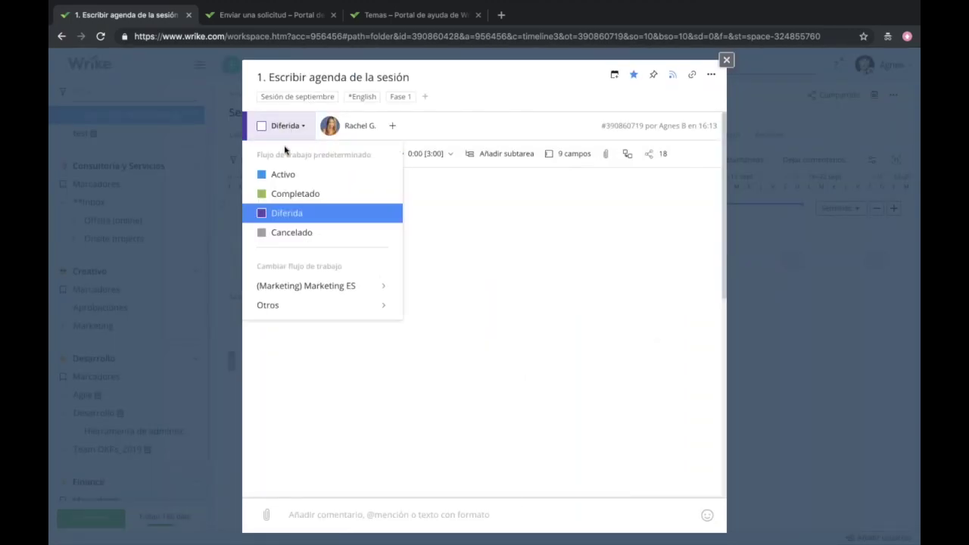
click(279, 175)
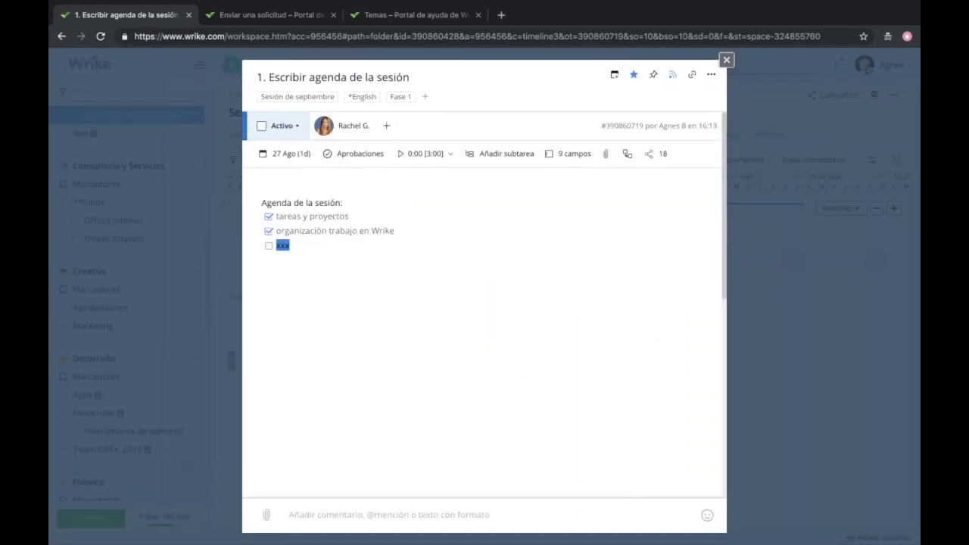
click(727, 61)
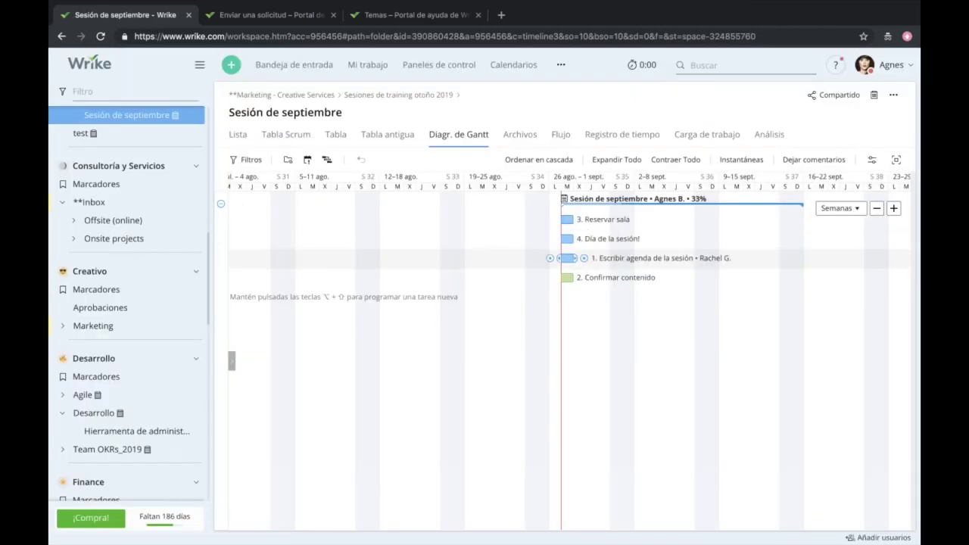
- Change the status of "2. Confirmar contenido" to Activo and return to the Gantt chart
mouse_move(571, 279)
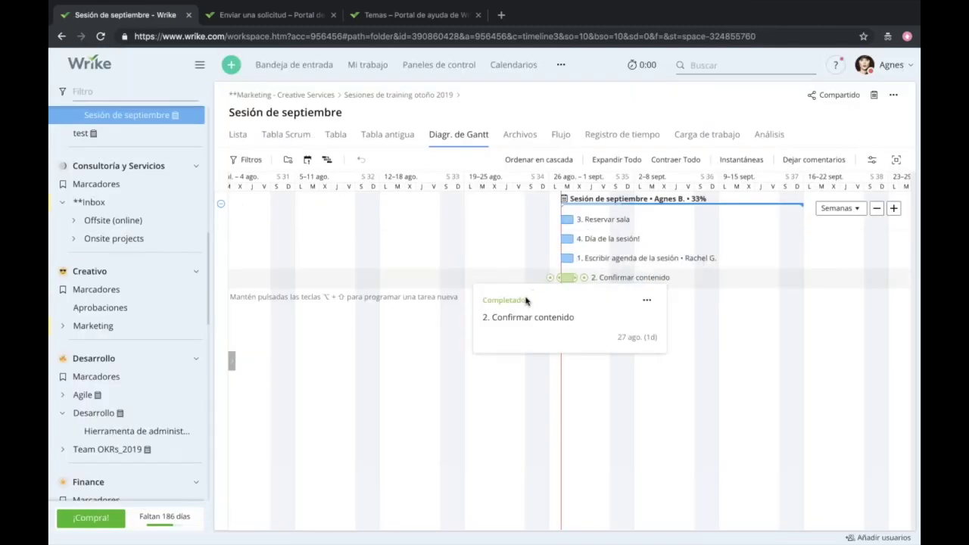
click(517, 317)
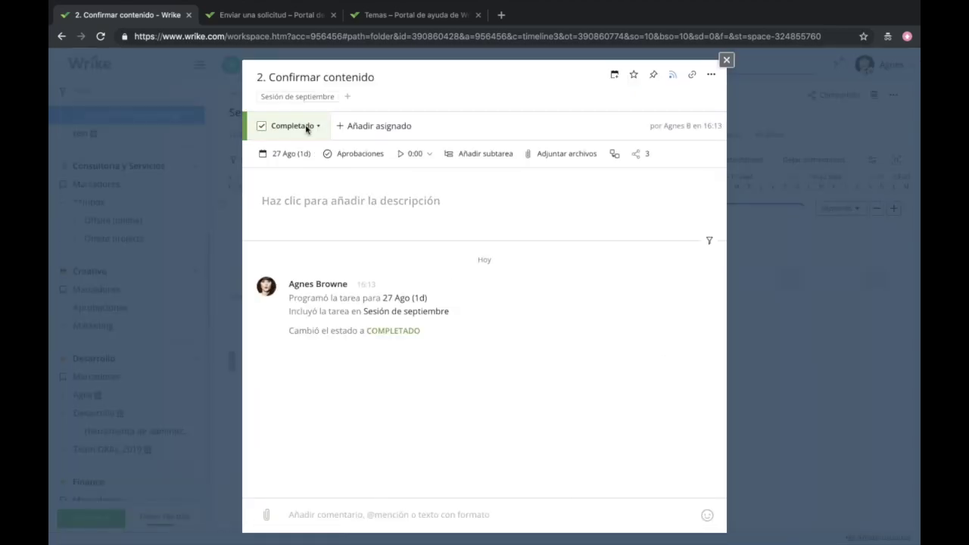
click(306, 129)
click(292, 173)
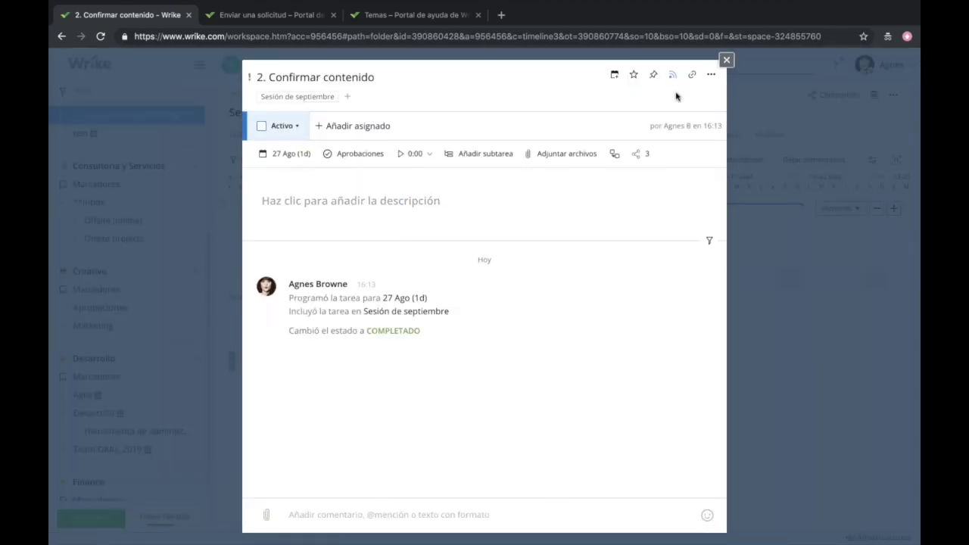
click(726, 60)
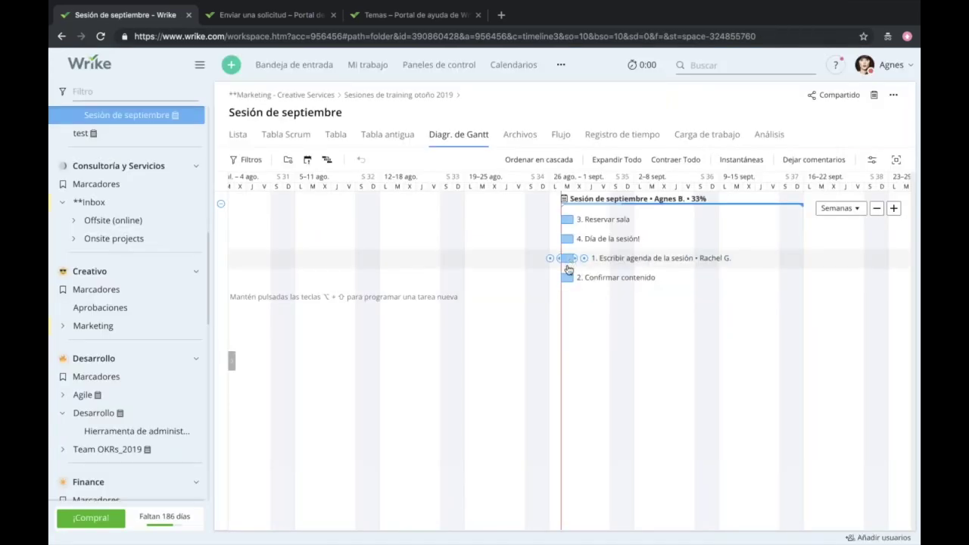
- Reschedule "2. Confirmar contenido" to 2 sept., "3. Reservar sala" to 6 sept. and "4. Día de la sesión!" to 11 sept., and reload the page
drag(568, 277, 640, 277)
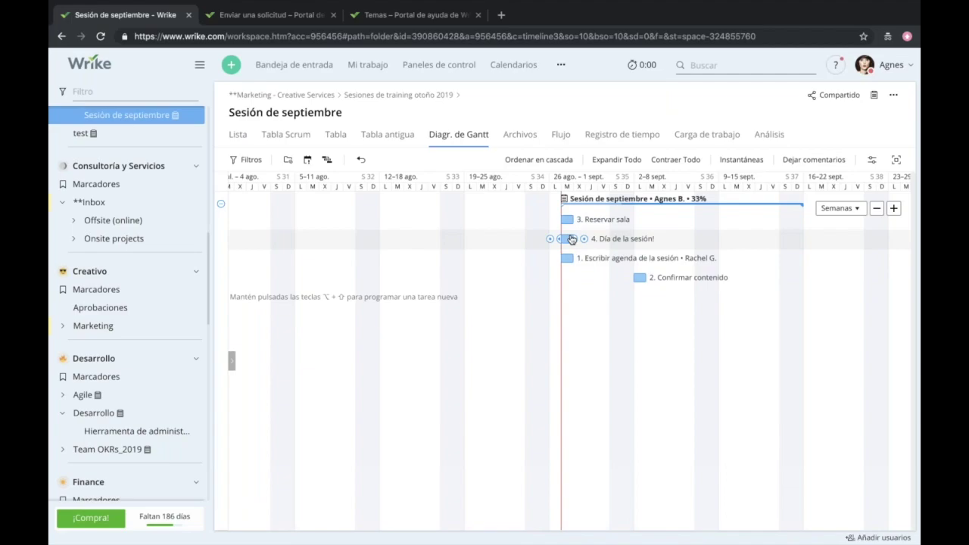
drag(569, 221, 659, 228)
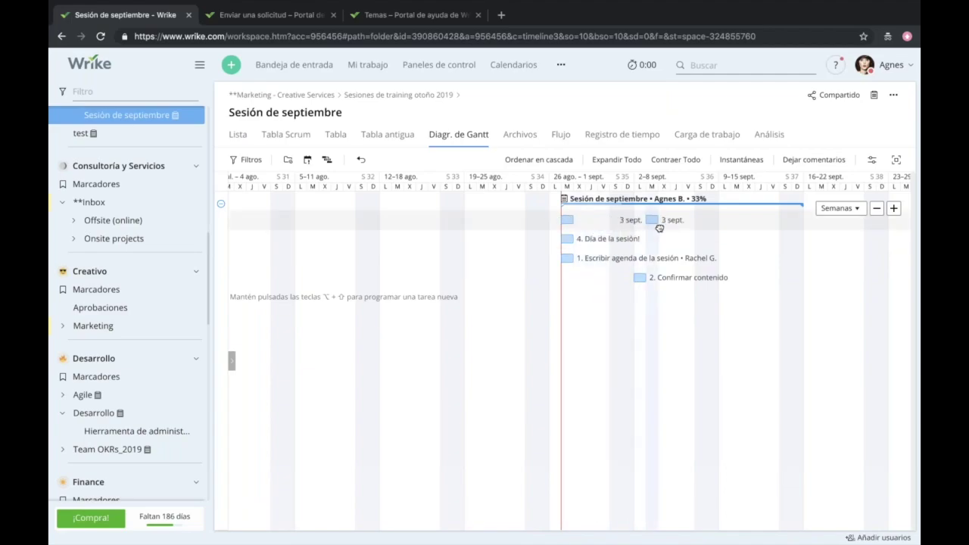
drag(660, 229, 693, 226)
drag(568, 239, 758, 244)
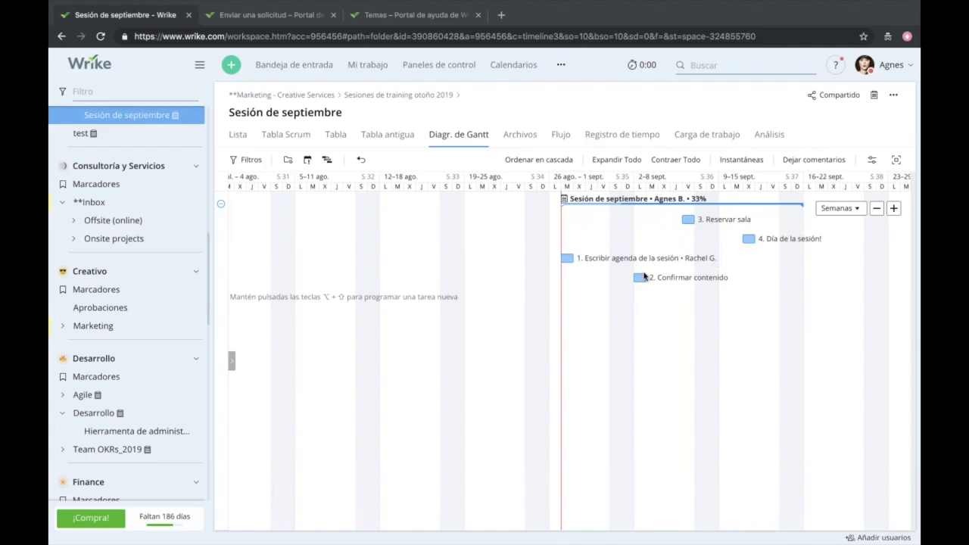
click(100, 37)
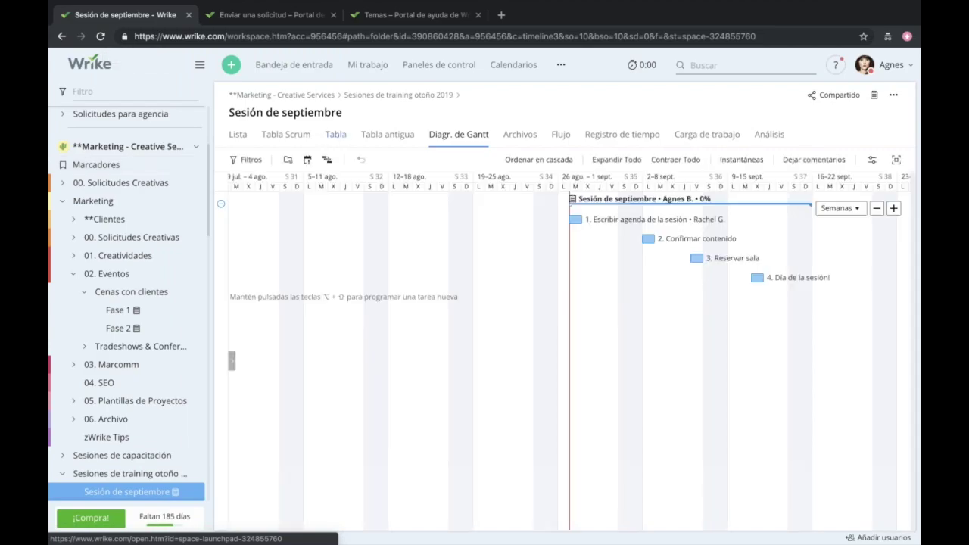
- Link the end of "1. Escribir agenda de la sesión" to the start of "2. Confirmar contenido" on the Gantt chart
mouse_move(594, 223)
drag(593, 222, 643, 242)
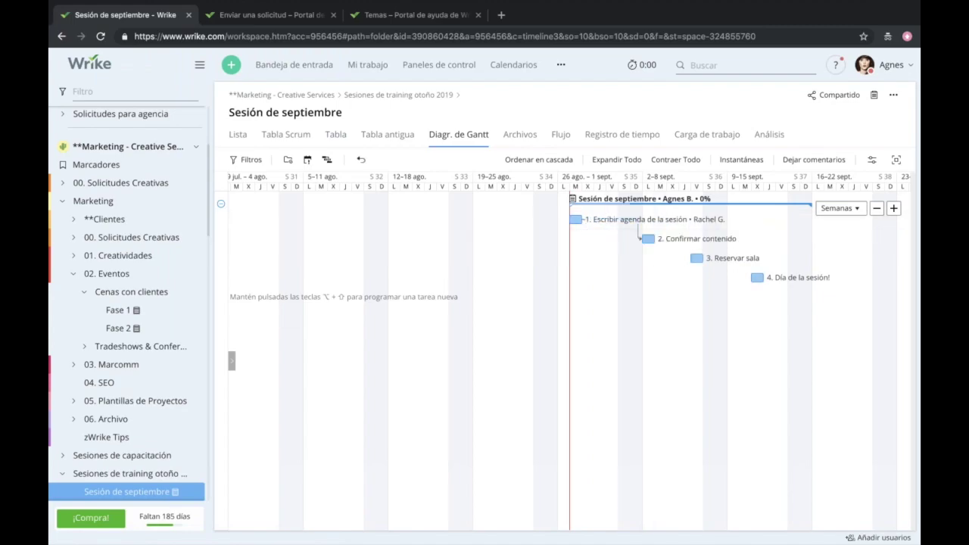
mouse_move(580, 221)
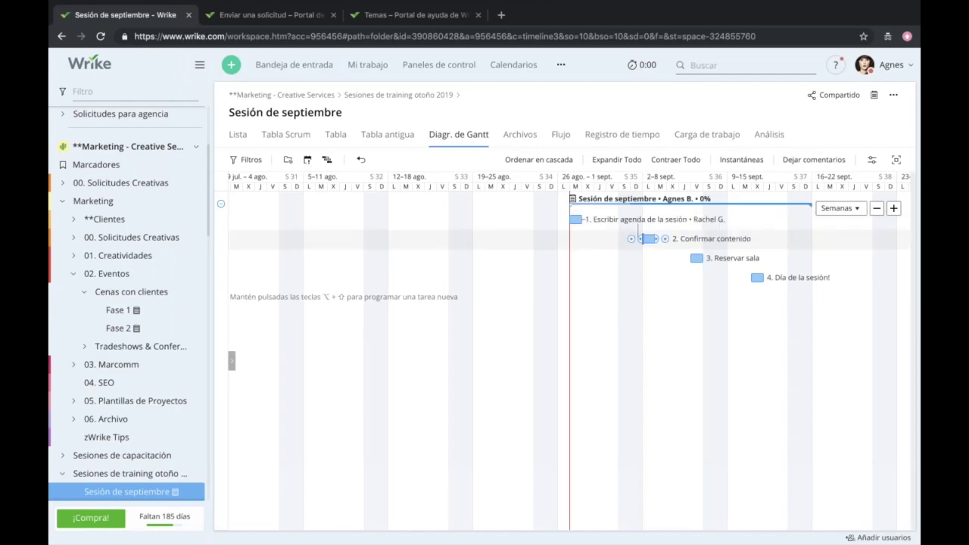
- Link the end of "2. Confirmar contenido" to "3. Reservar sala" and remove that dependency
mouse_move(664, 244)
mouse_move(664, 245)
mouse_down()
mouse_move(692, 264)
mouse_move(772, 260)
mouse_move(757, 259)
mouse_up()
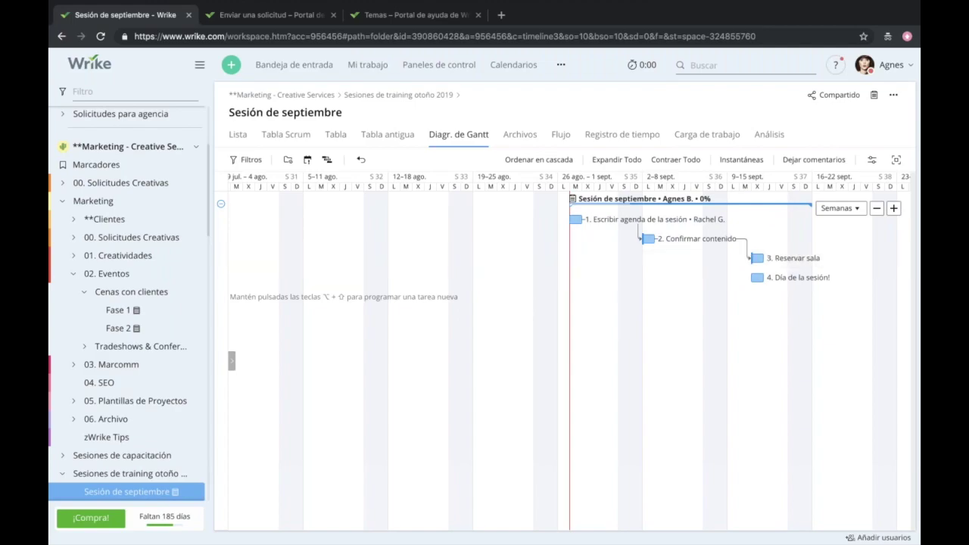
double_click(748, 249)
- Put "3. Reservar sala" on 2 sept. as dependent on task 1, and make "4. Día de la sesión!" follow it on 13 sept
drag(757, 258, 644, 262)
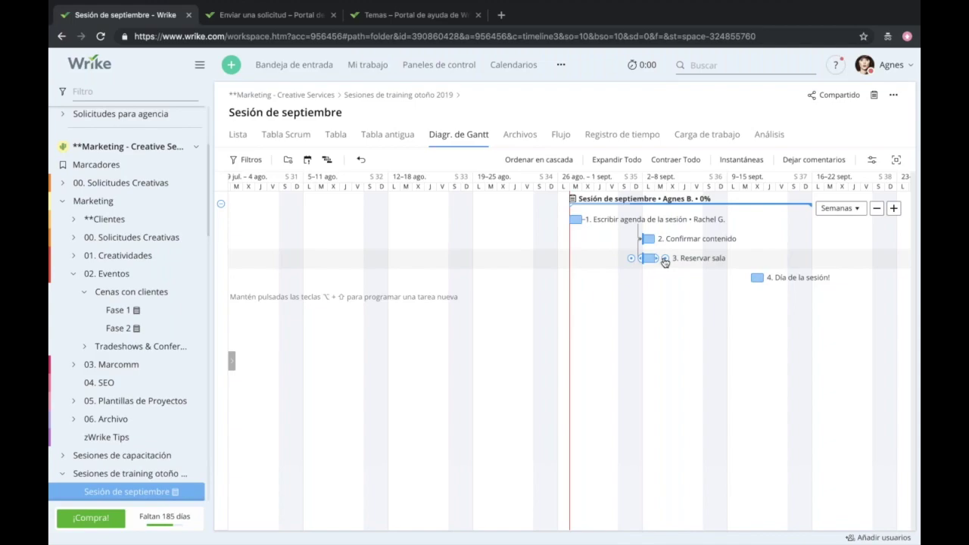
drag(663, 259, 754, 278)
drag(664, 279, 786, 277)
scroll(792, 339, right, 5)
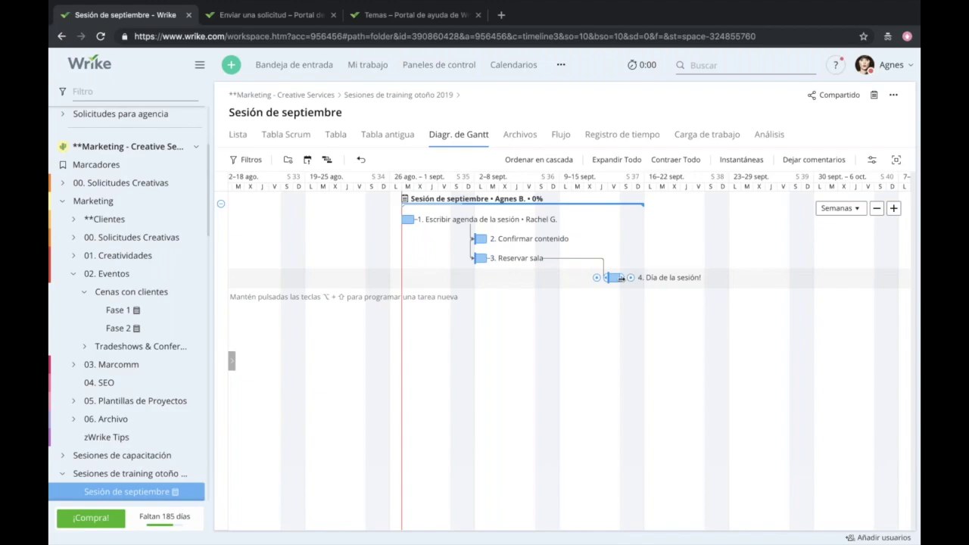
- Convert the task "4. Día de la sesión!" into a milestone (hito) on the Gantt chart
click(615, 278)
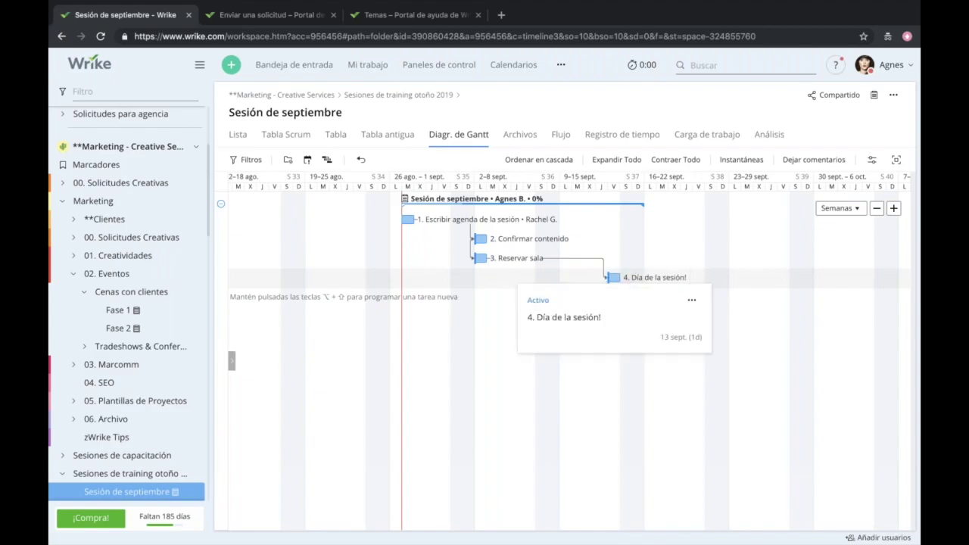
click(690, 302)
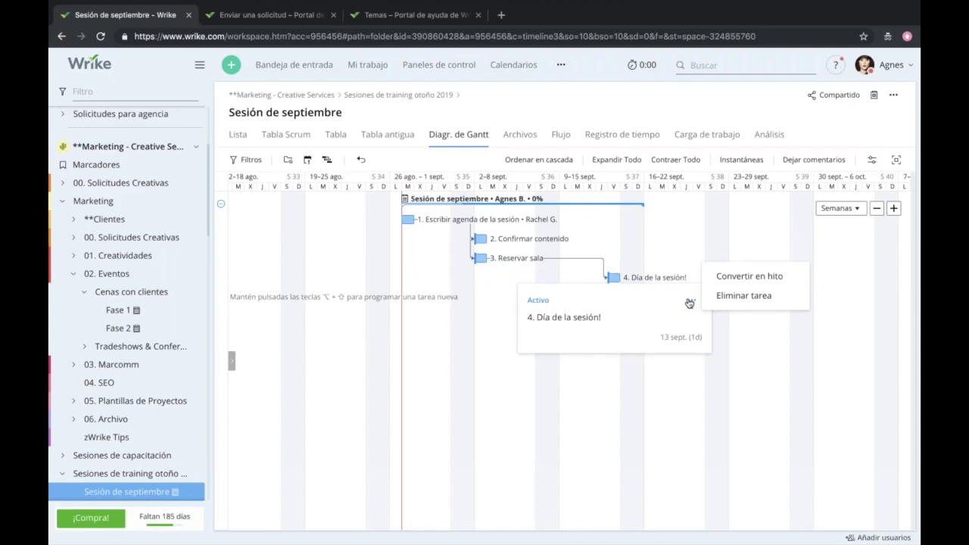
click(730, 281)
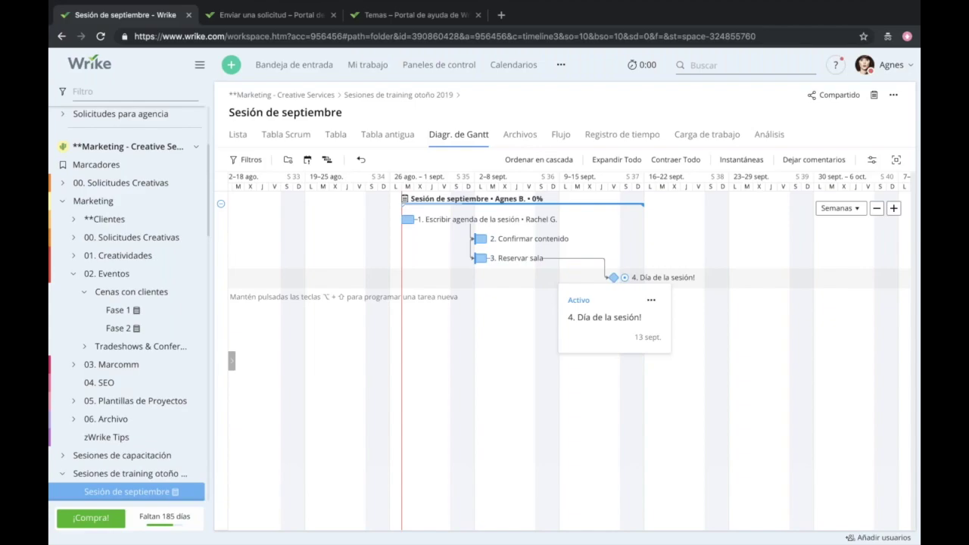
click(616, 280)
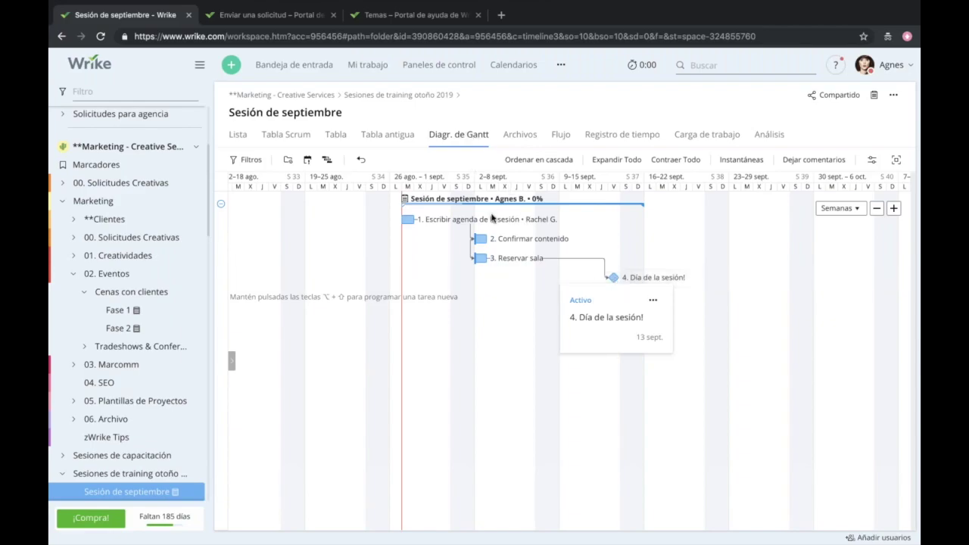
- Enlarge the Gantt timeline scale, view the details and empty description of "3. Reservar sala", and close the task
scroll(491, 217, right, 2)
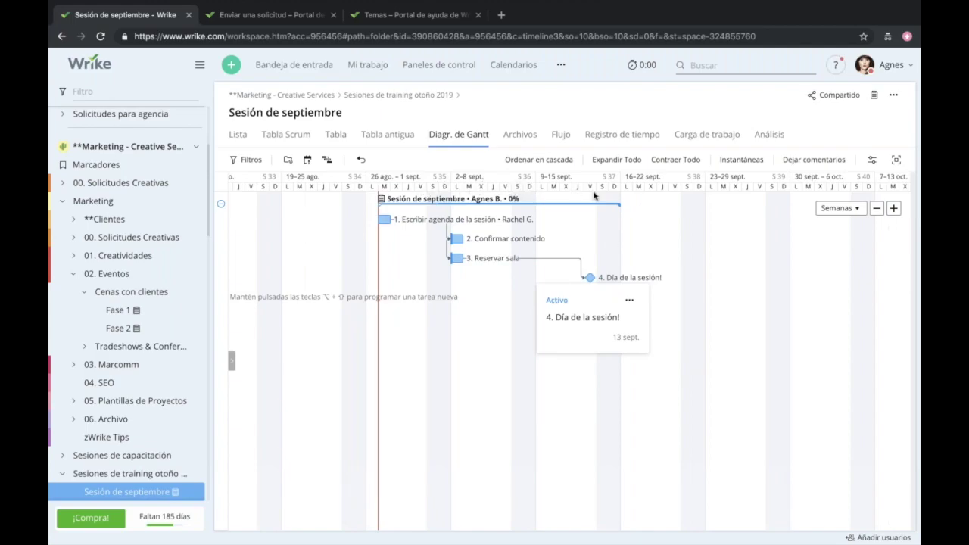
click(893, 209)
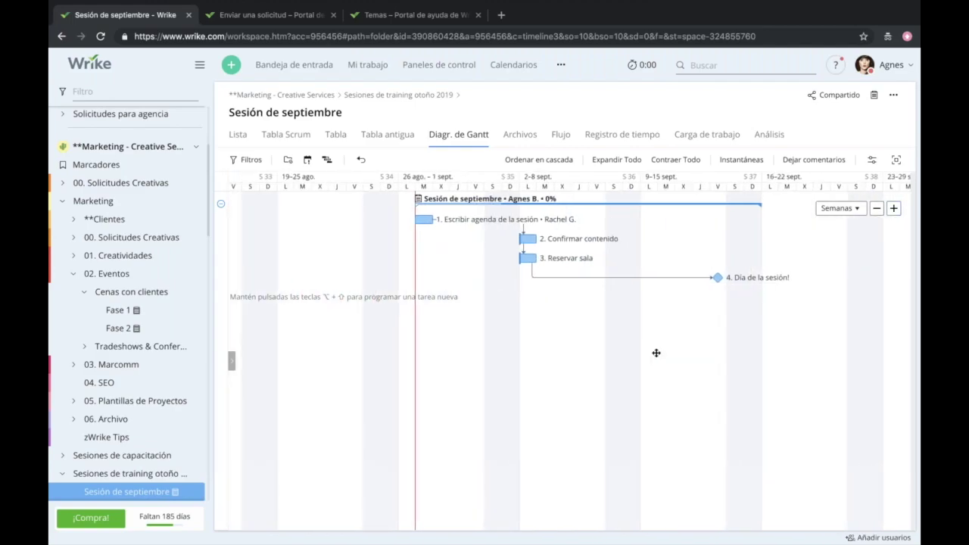
click(523, 259)
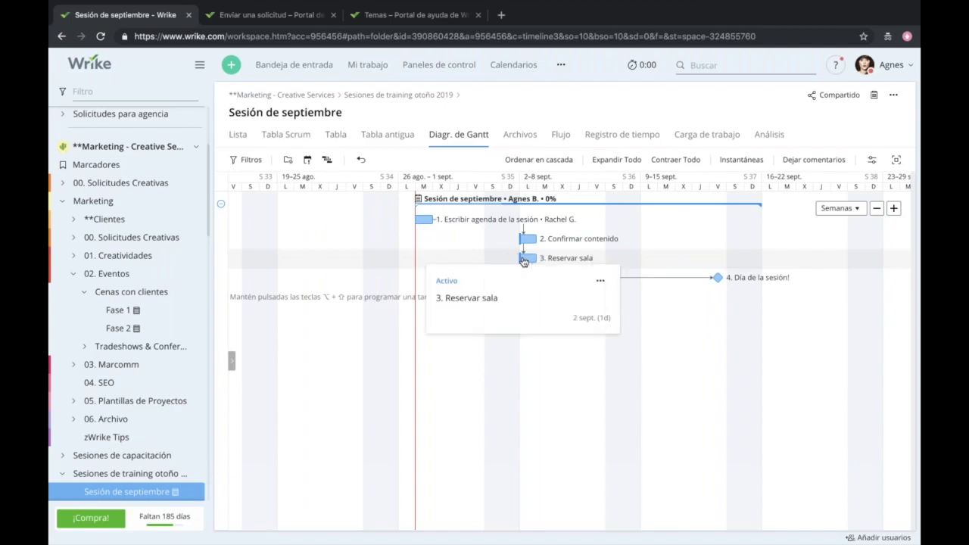
click(453, 302)
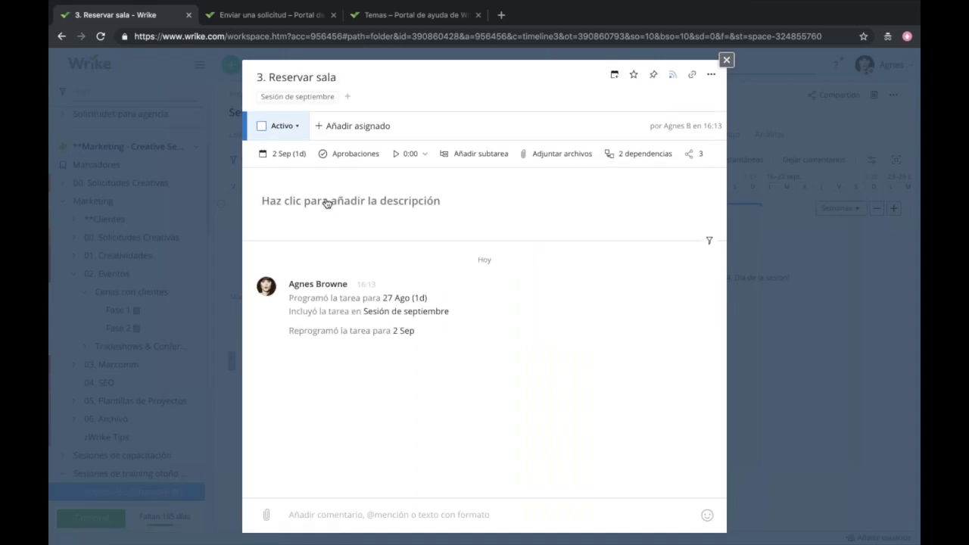
click(326, 204)
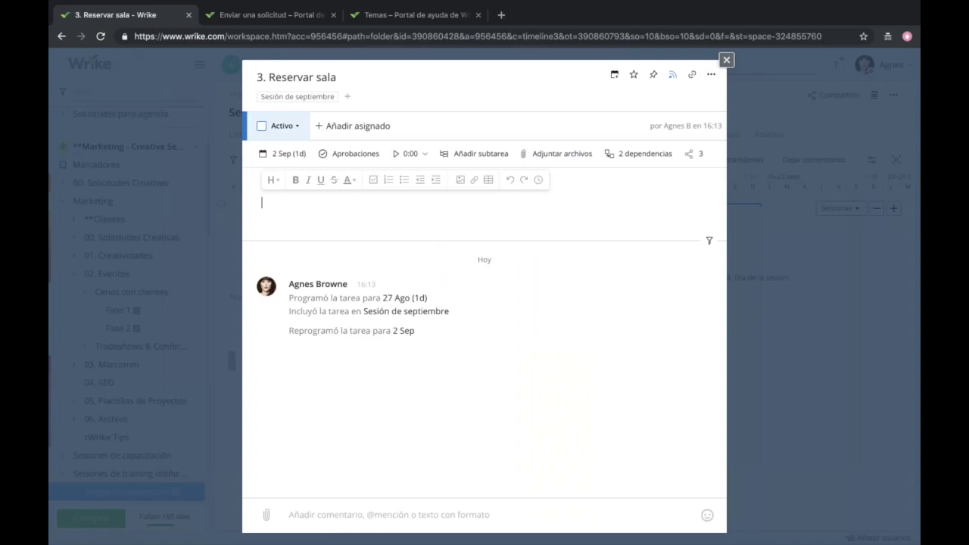
click(725, 60)
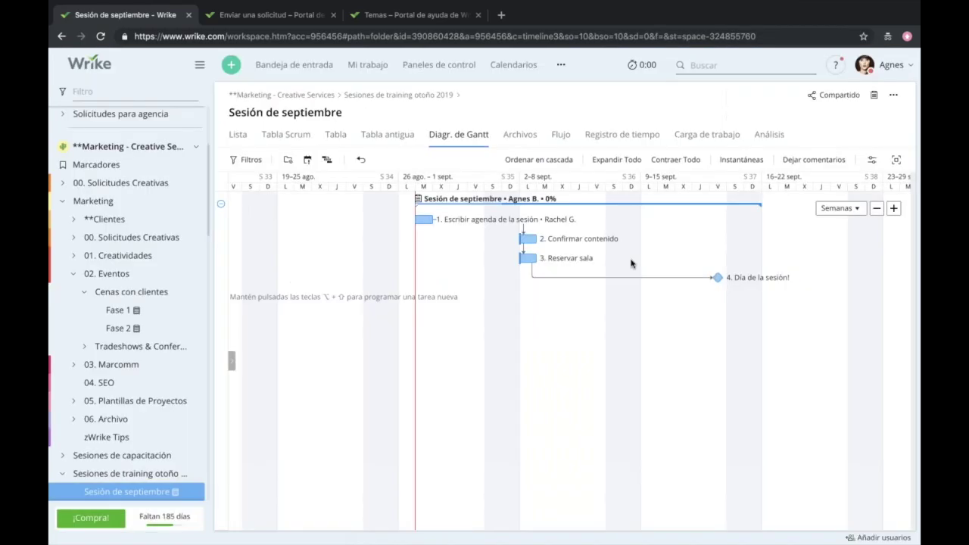
- Check the project's files and time log, viewing the logged task "1. Escribir agenda de la sesión" from its time entry
click(528, 139)
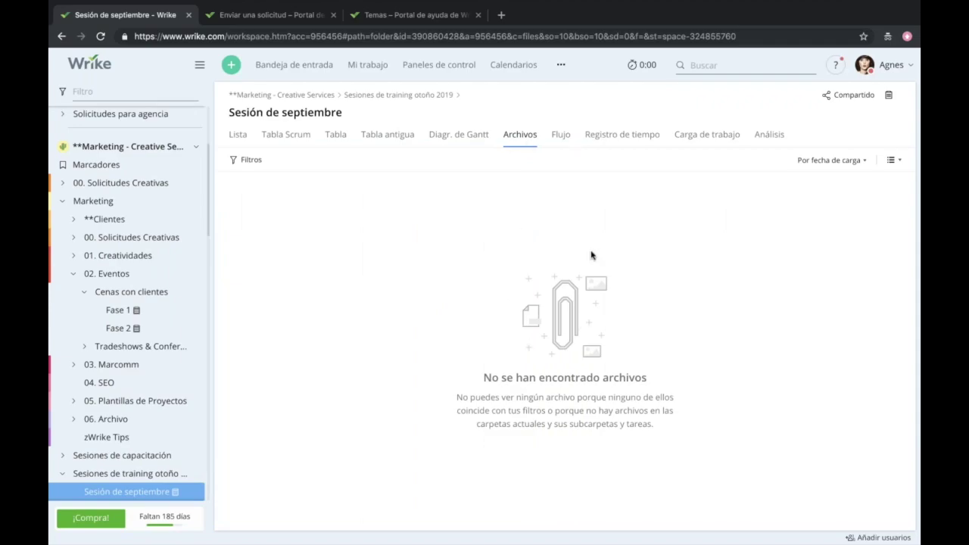
click(605, 148)
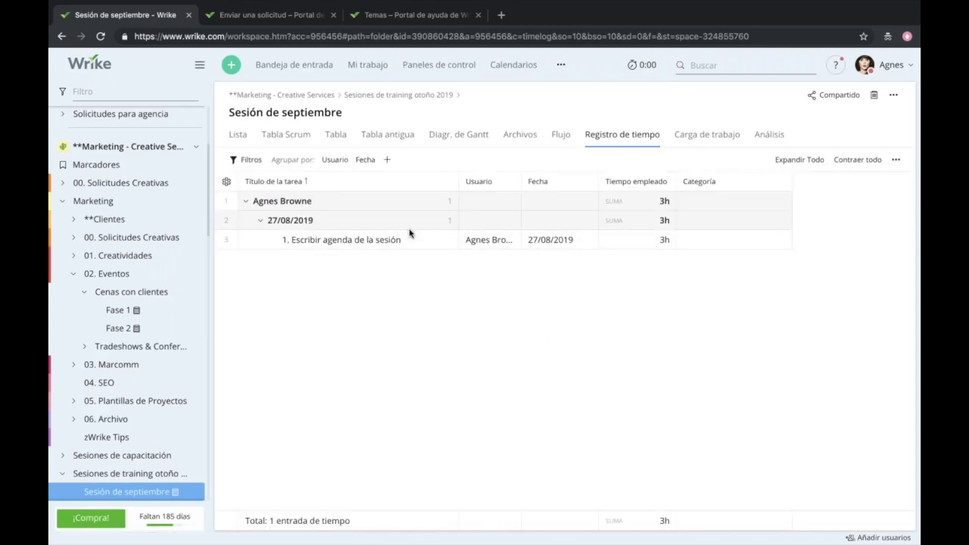
click(447, 241)
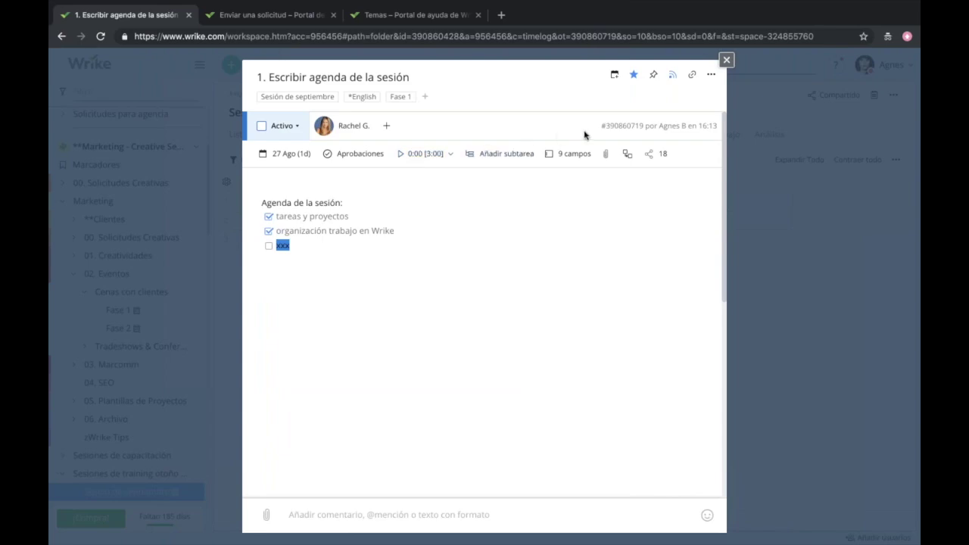
click(725, 60)
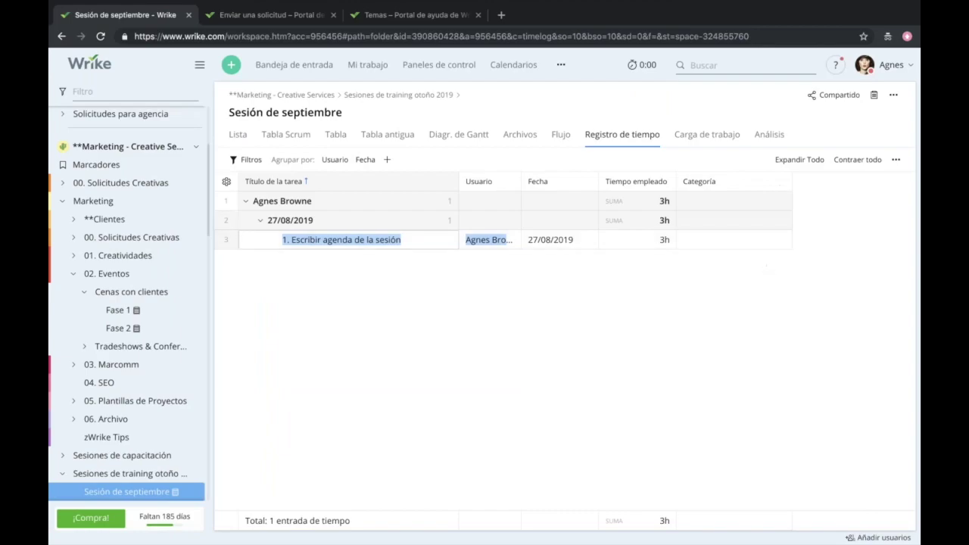
- Review the analysis charts of "Sesión de septiembre", from tasks per user to work progress
click(775, 136)
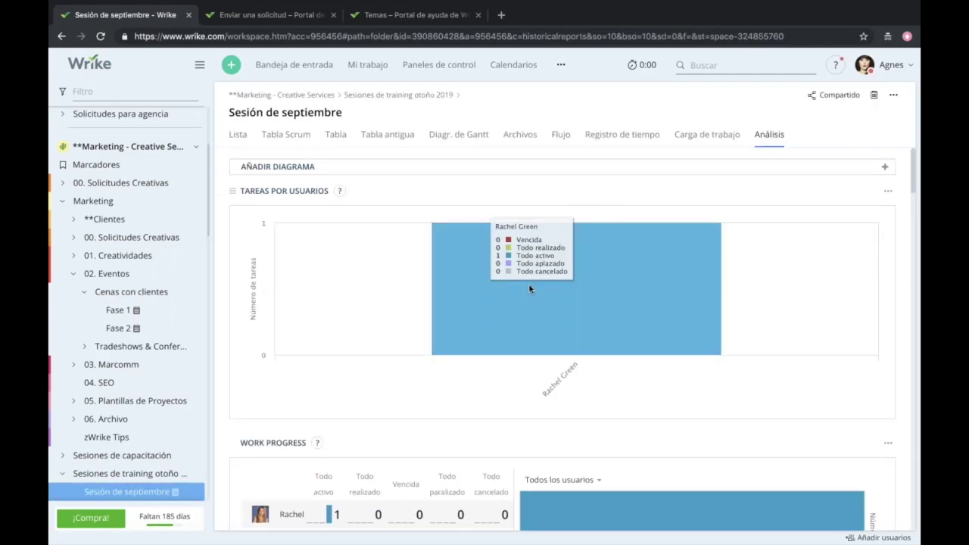
scroll(529, 285, down, 4)
scroll(560, 340, down, 1)
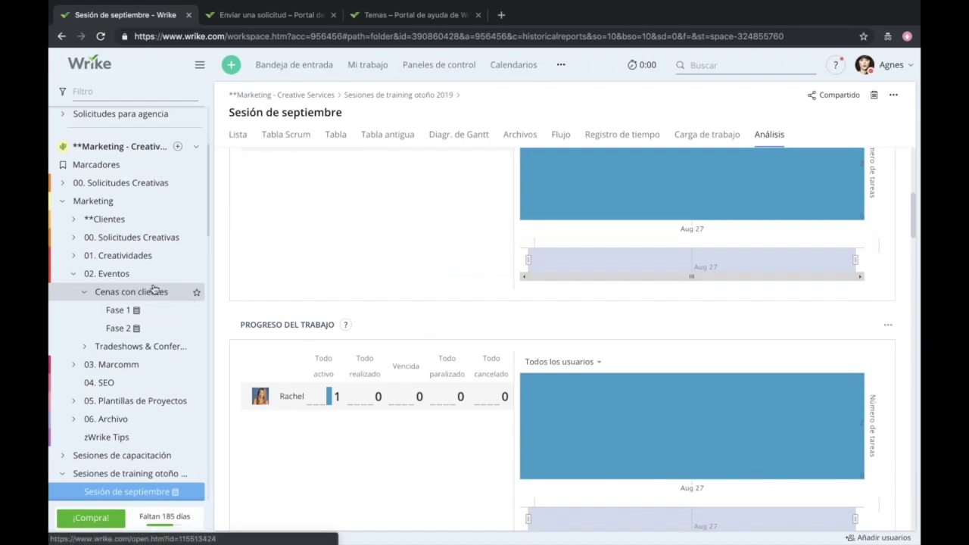
- Examine the analysis charts of the "**Clientes" folder, covering work progress per user and the performance diagram
click(120, 225)
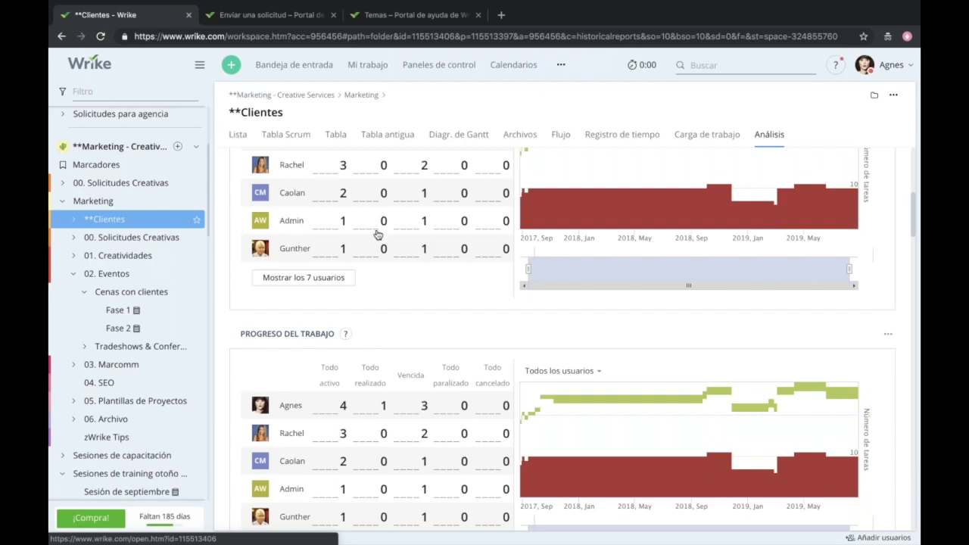
scroll(562, 338, down, 1)
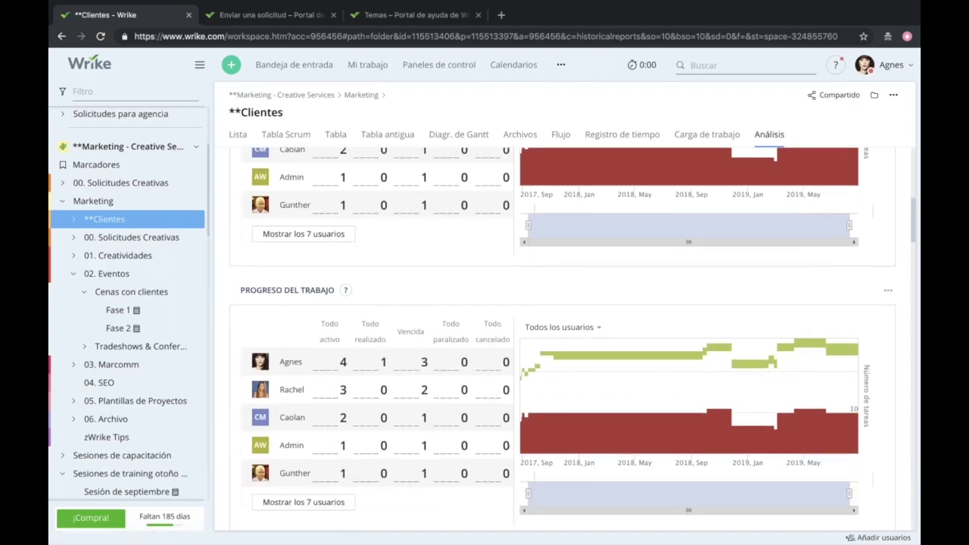
scroll(379, 270, down, 2)
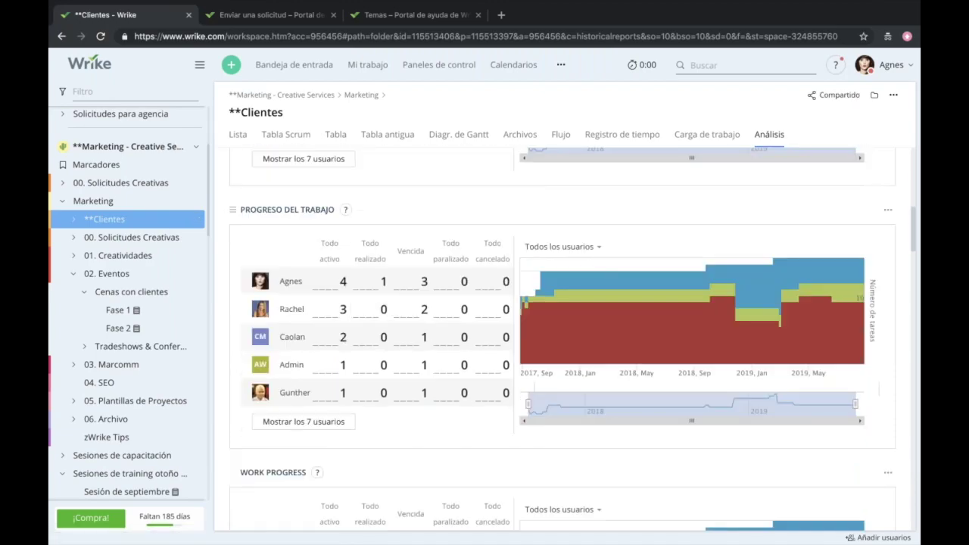
scroll(369, 365, up, 1)
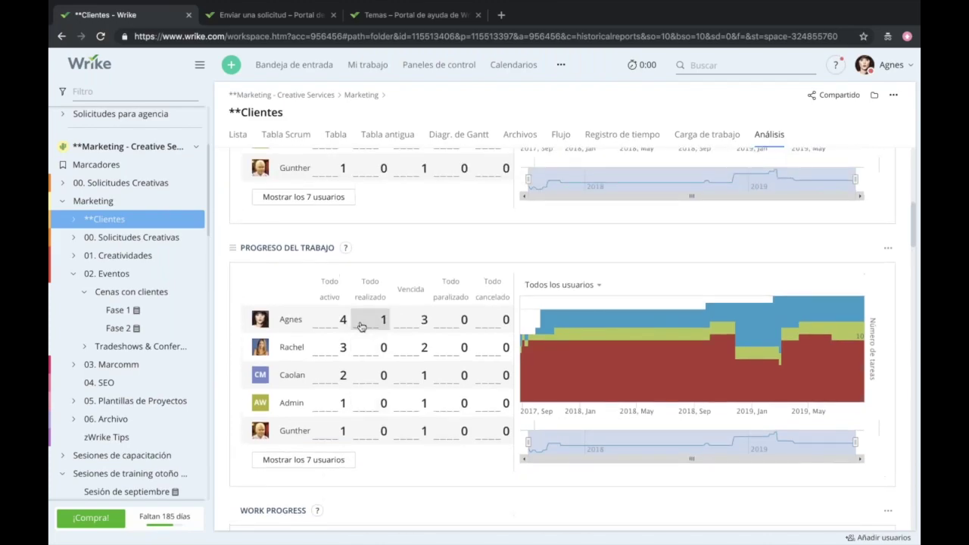
mouse_move(336, 322)
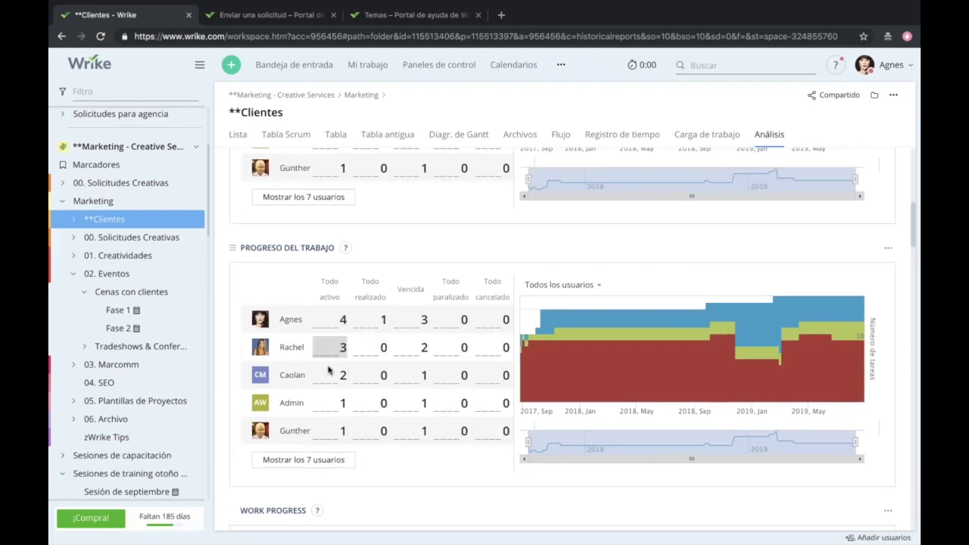
mouse_move(576, 356)
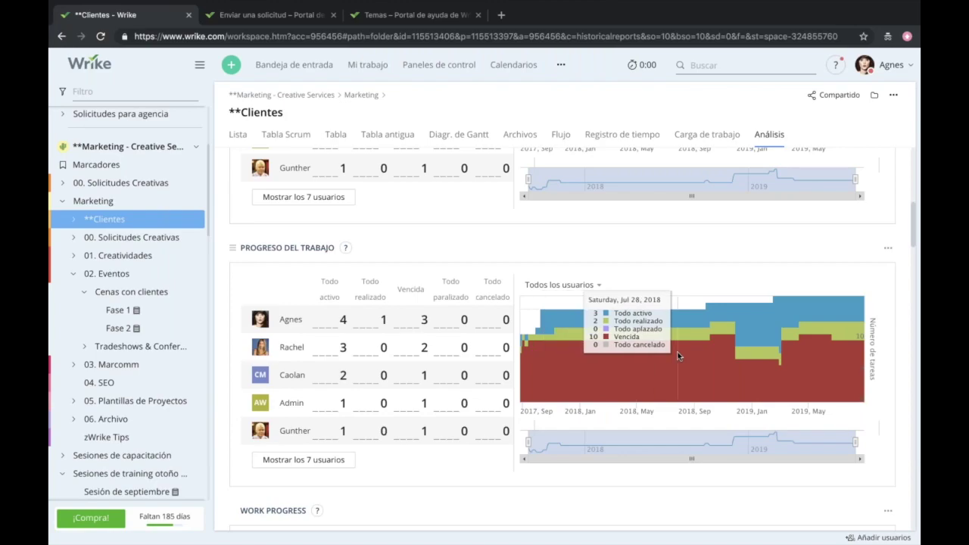
scroll(677, 348, down, 3)
scroll(658, 347, down, 10)
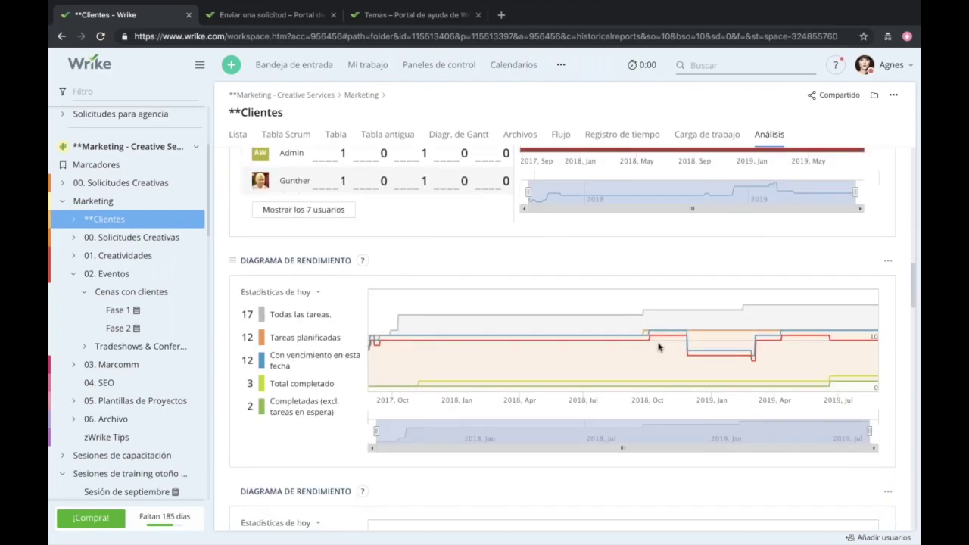
mouse_move(648, 347)
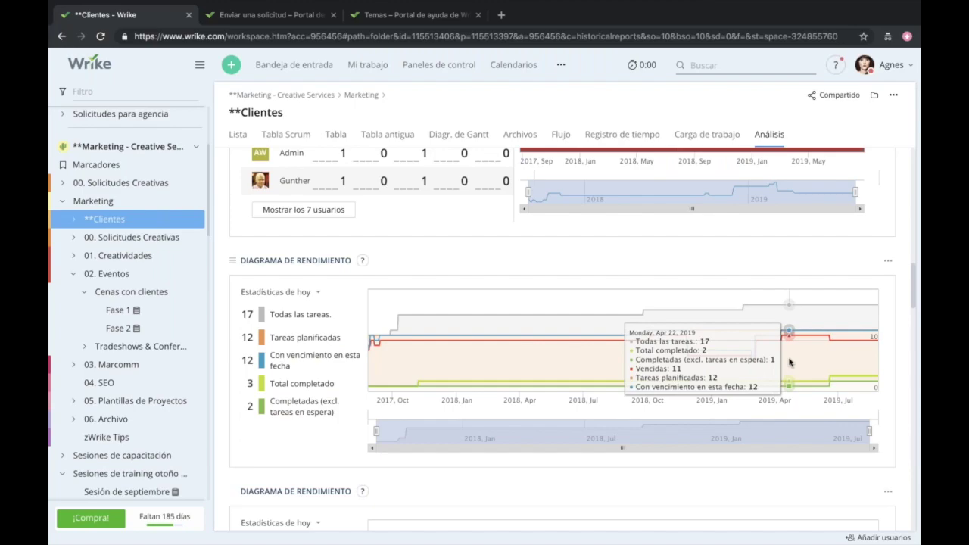
scroll(785, 422, down, 1)
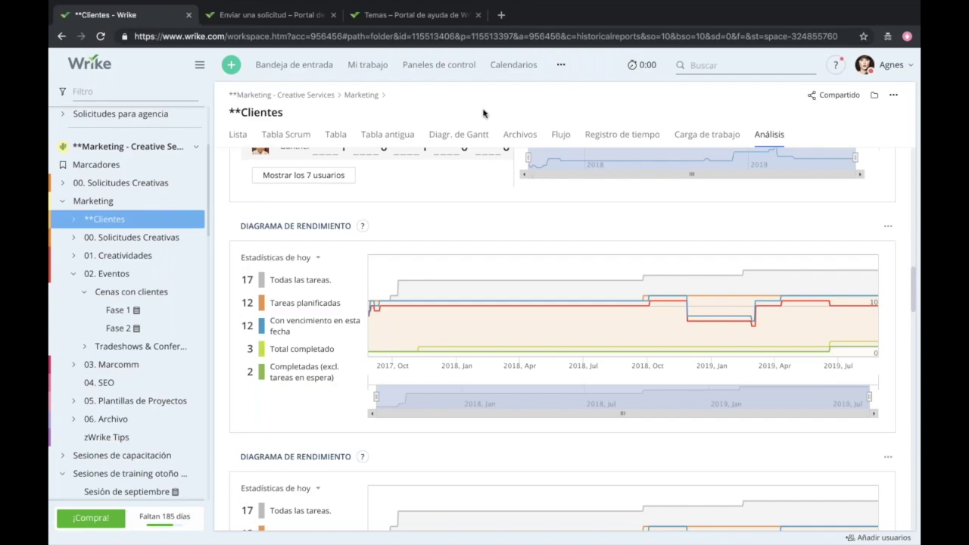
- Go to the inbox and mark the "Contenido para añadir al blog" notification as unread
click(316, 71)
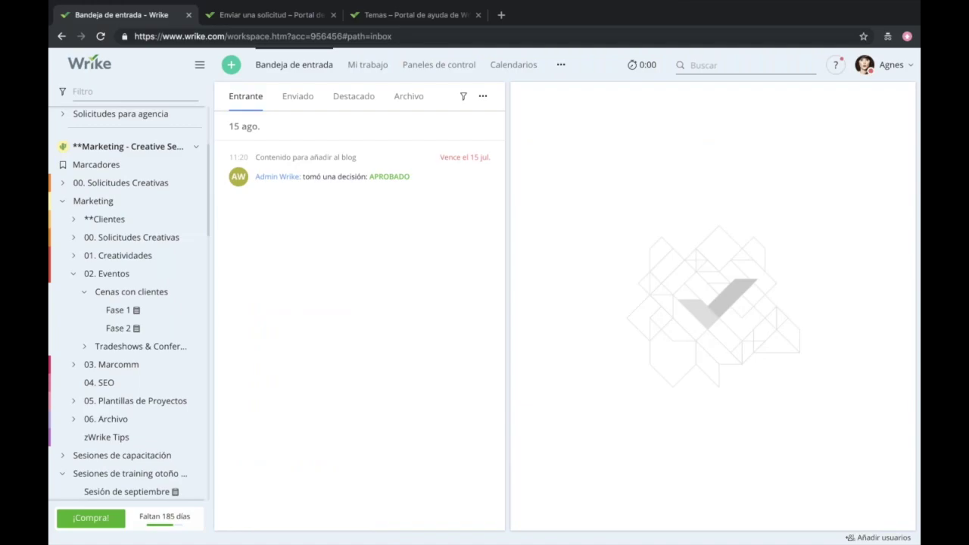
mouse_move(369, 180)
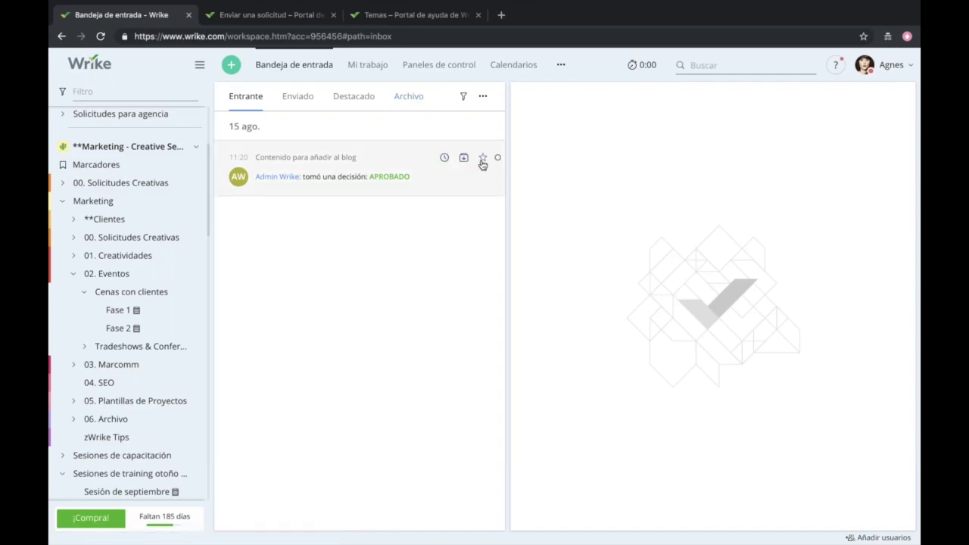
click(497, 157)
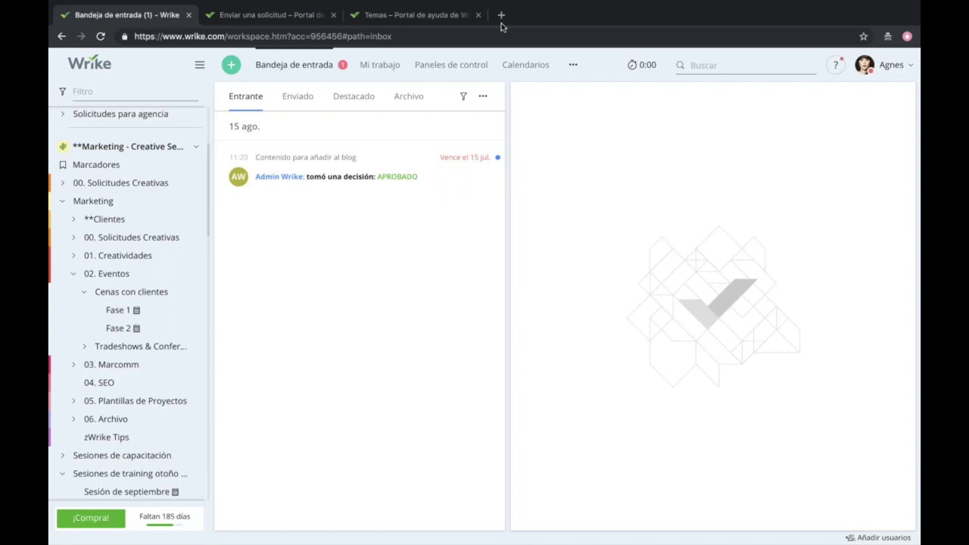
- Bring up the Wrike assistant with its help resources, and load help.wrike.com in a new browser tab
click(837, 63)
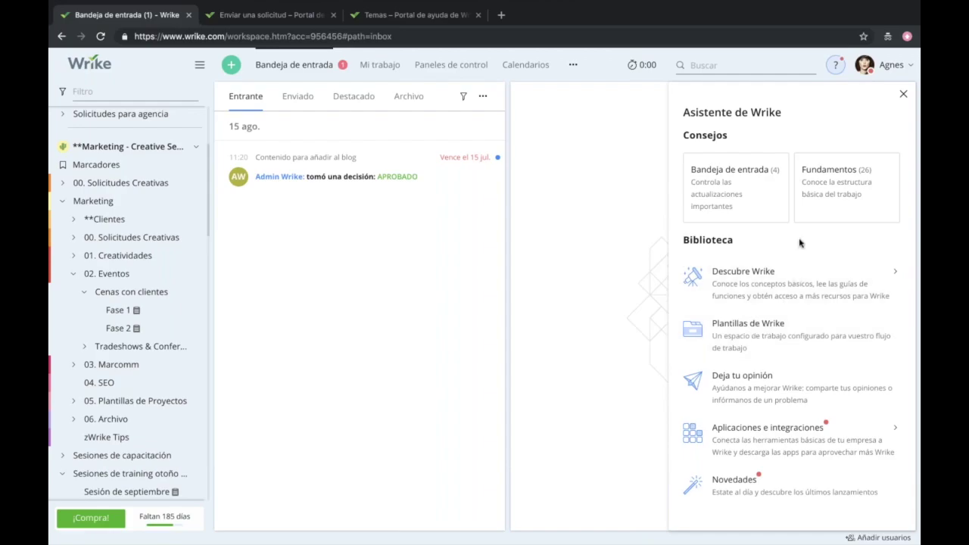
click(502, 18)
text(help.wrike.com)
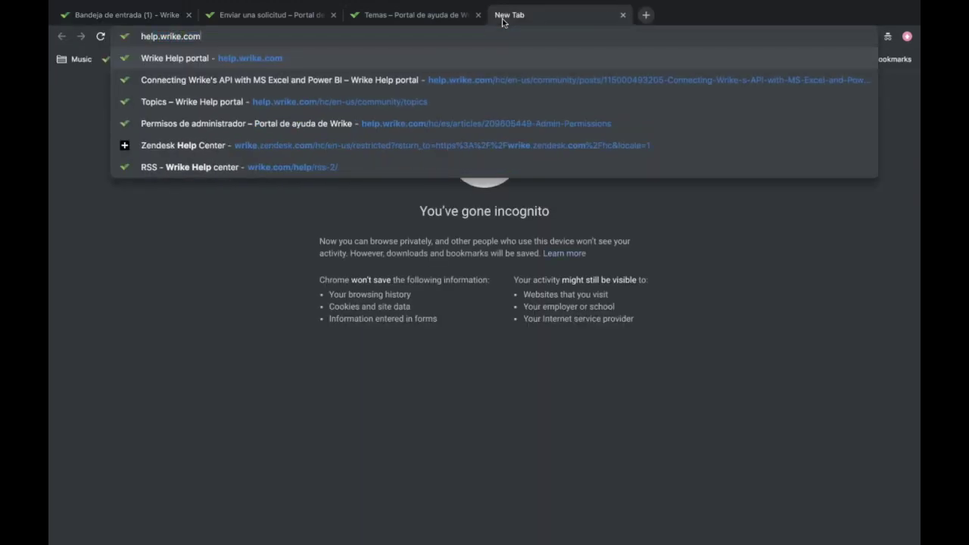
key(Return)
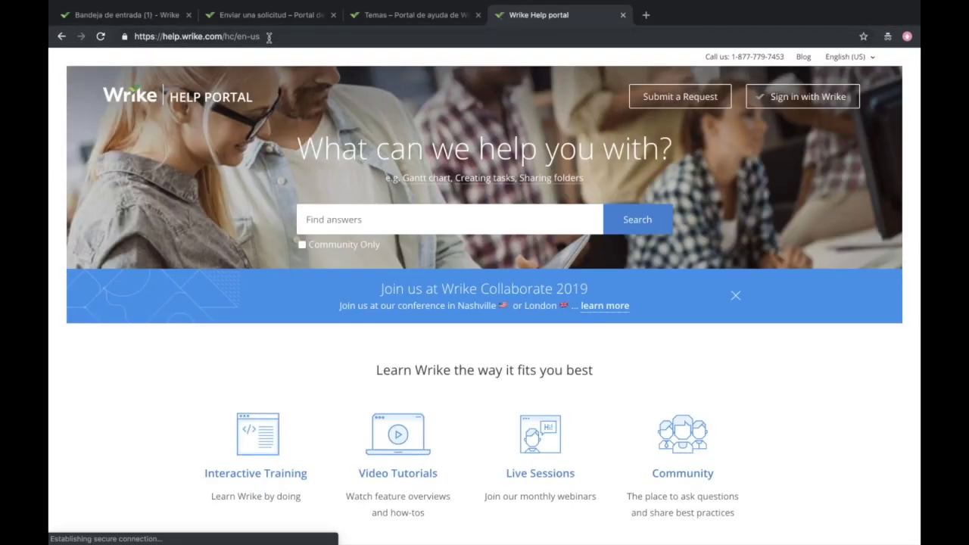
- Load the Spanish version of the help portal at help.wrike.com/hc/es
click(273, 36)
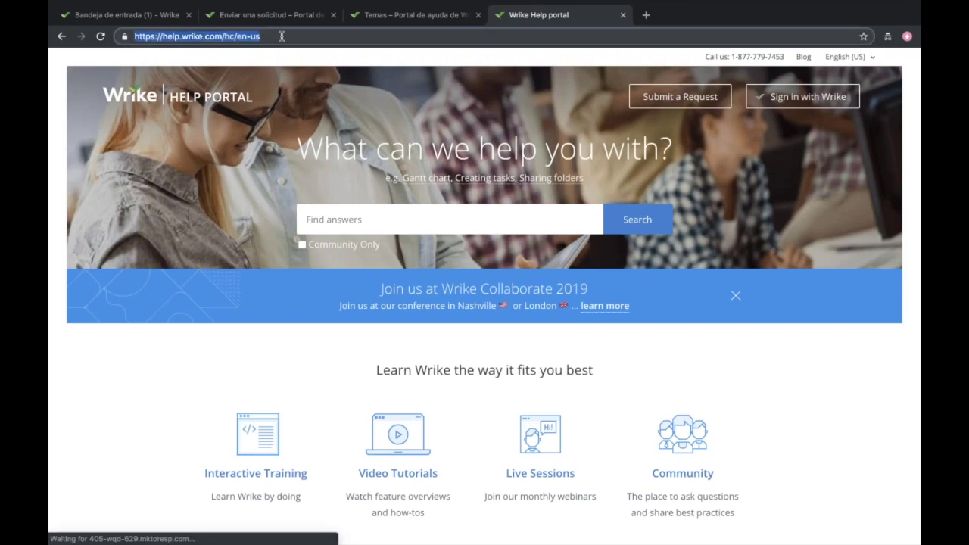
key(Right)
key(BackSpace)
key(BackSpace)
key(BackSpace)
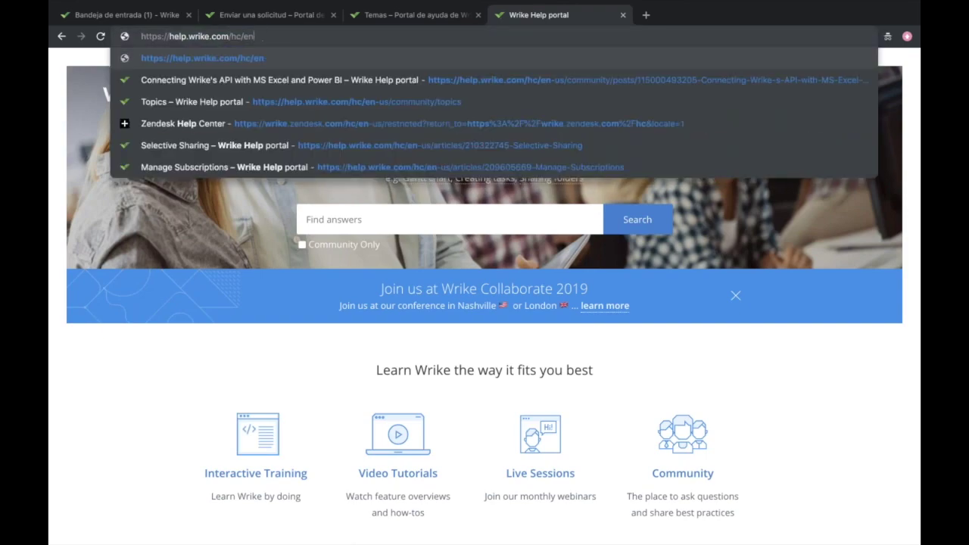
text(s)
key(Return)
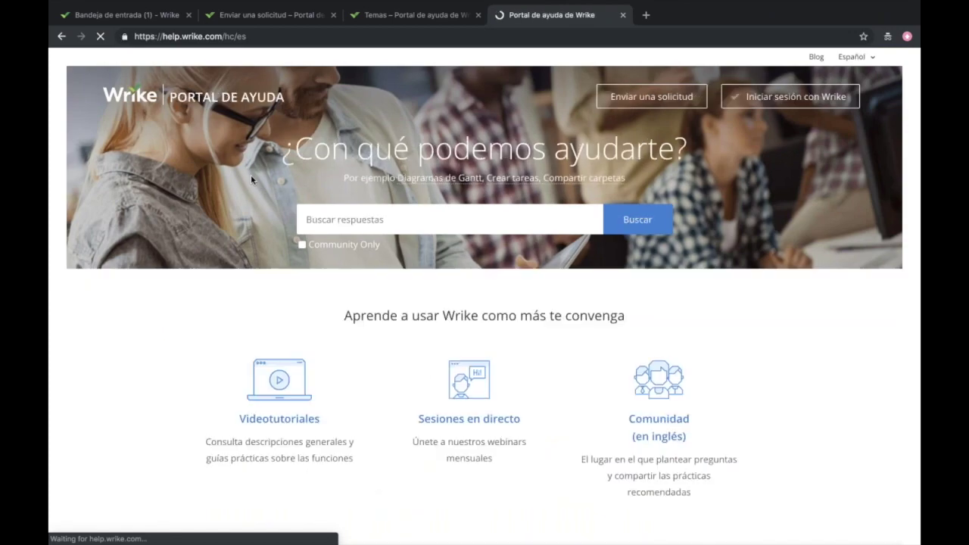
- Open "Sesiones en directo" from the help portal in a new browser tab and browse the webinars offered
scroll(250, 176, down, 1)
scroll(251, 180, down, 2)
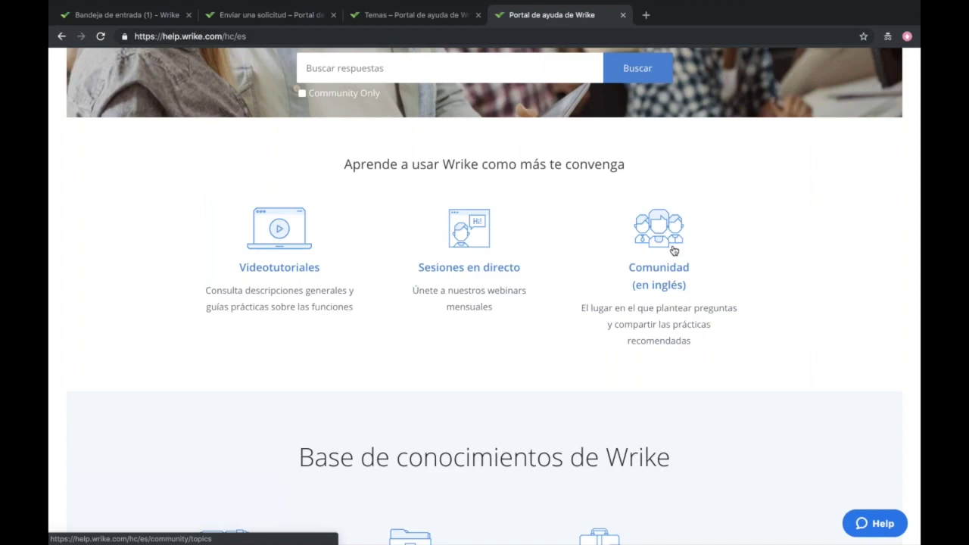
scroll(673, 250, down, 1)
right_click(480, 224)
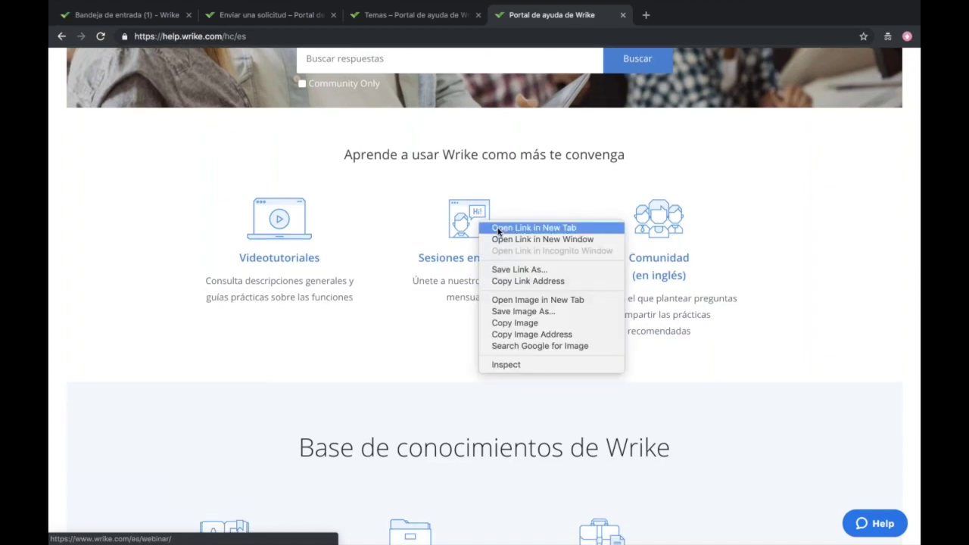
click(530, 228)
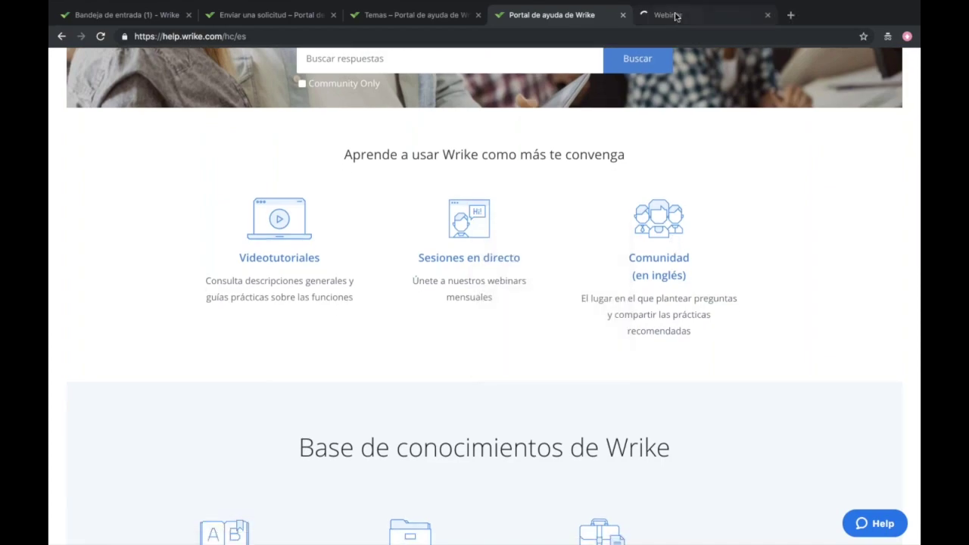
click(674, 15)
scroll(489, 288, down, 4)
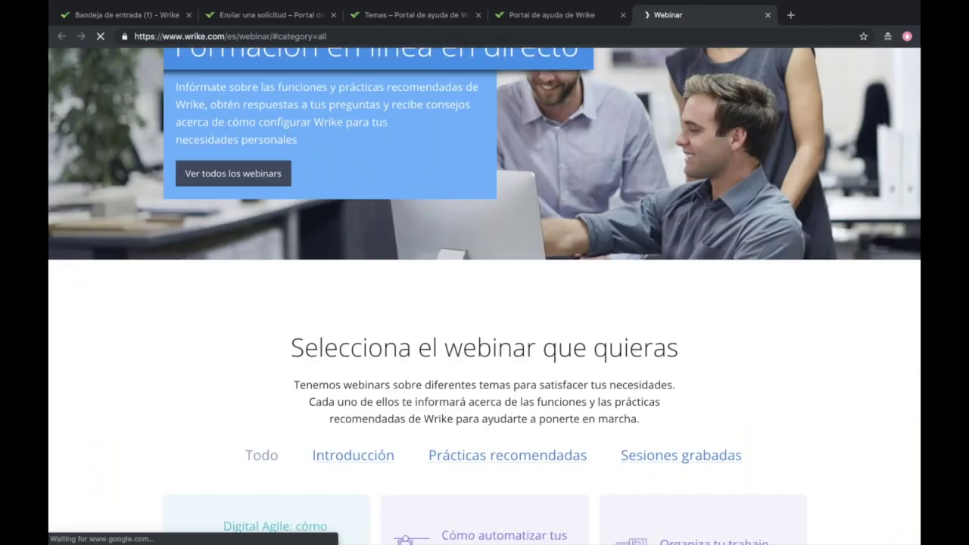
scroll(484, 295, down, 1)
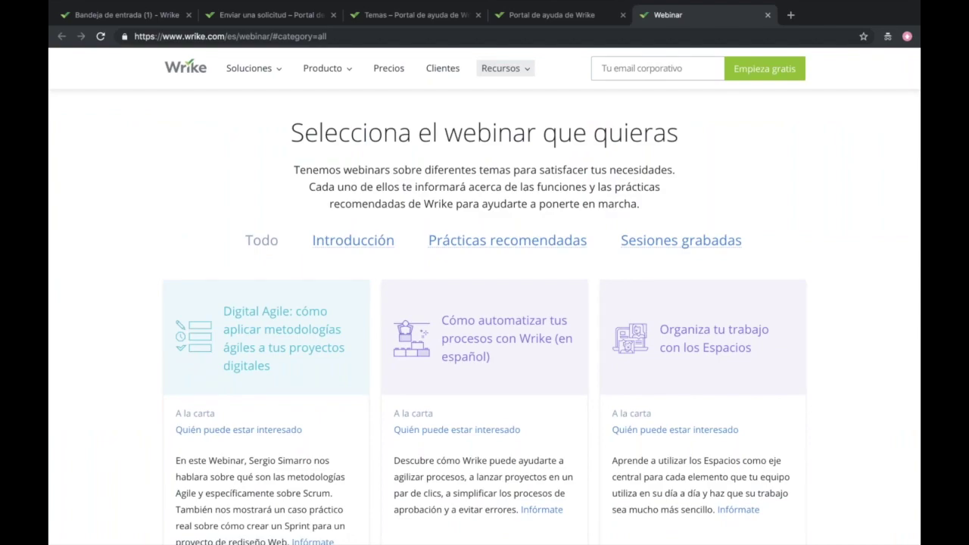
- Return to the help portal, look through the "Base de conocimientos de Wrike" topics, and open the form for submitting a request
click(556, 15)
scroll(465, 137, down, 6)
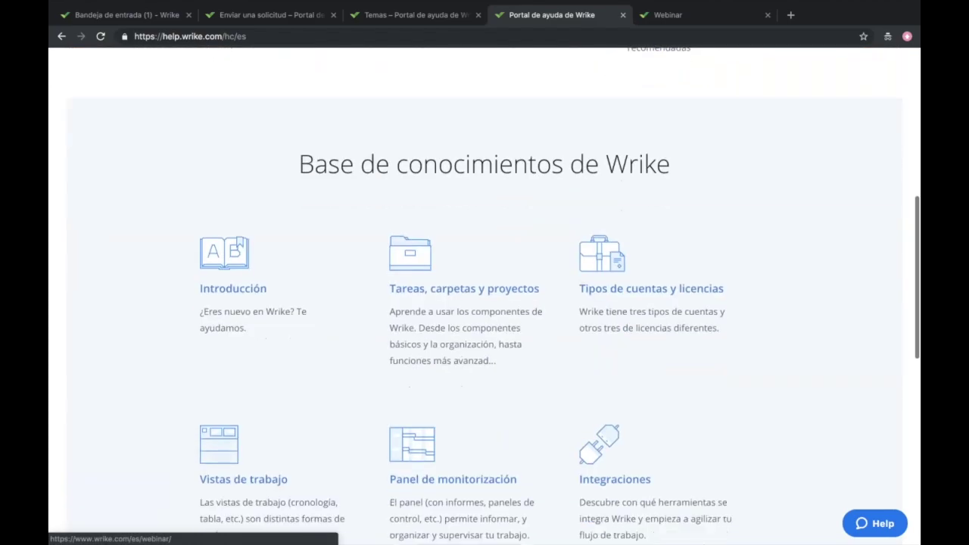
scroll(466, 136, down, 1)
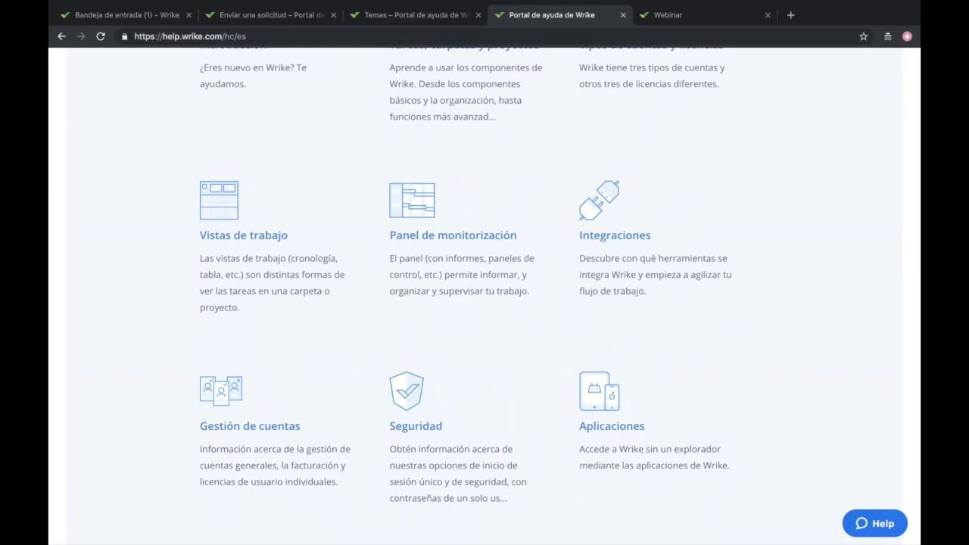
scroll(484, 288, up, 8)
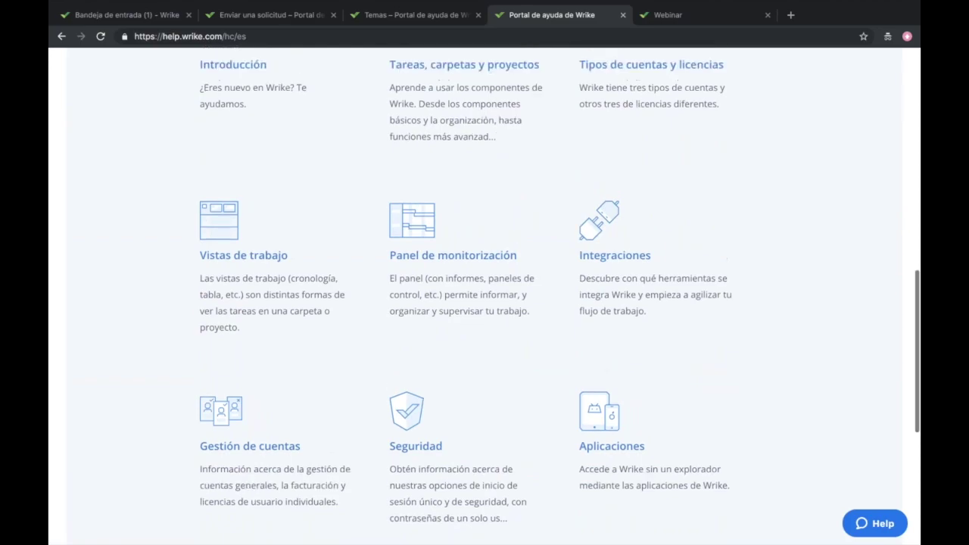
scroll(484, 295, up, 2)
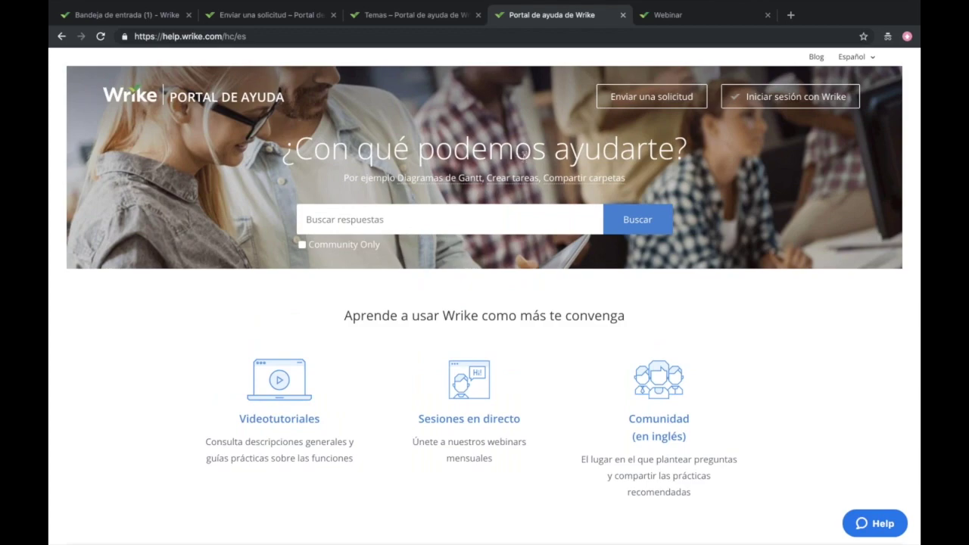
click(642, 100)
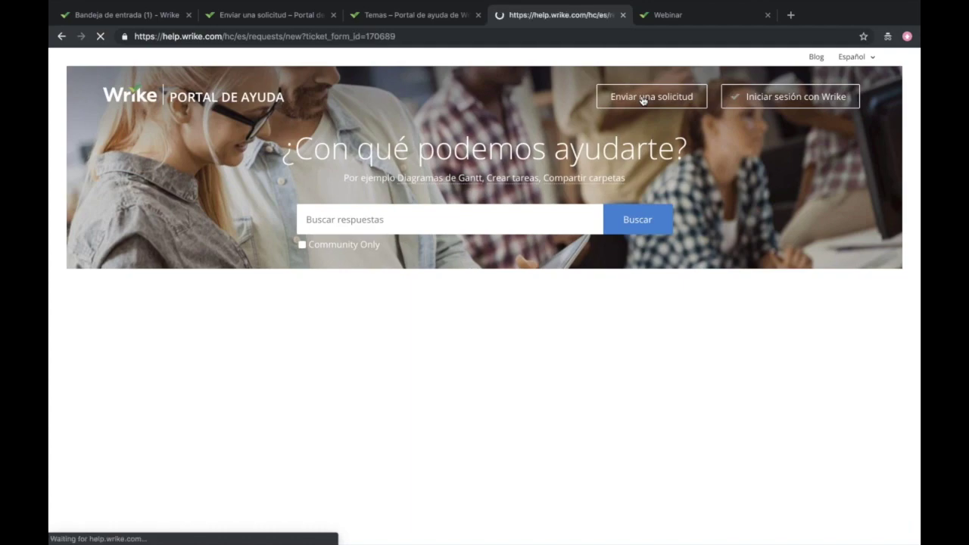